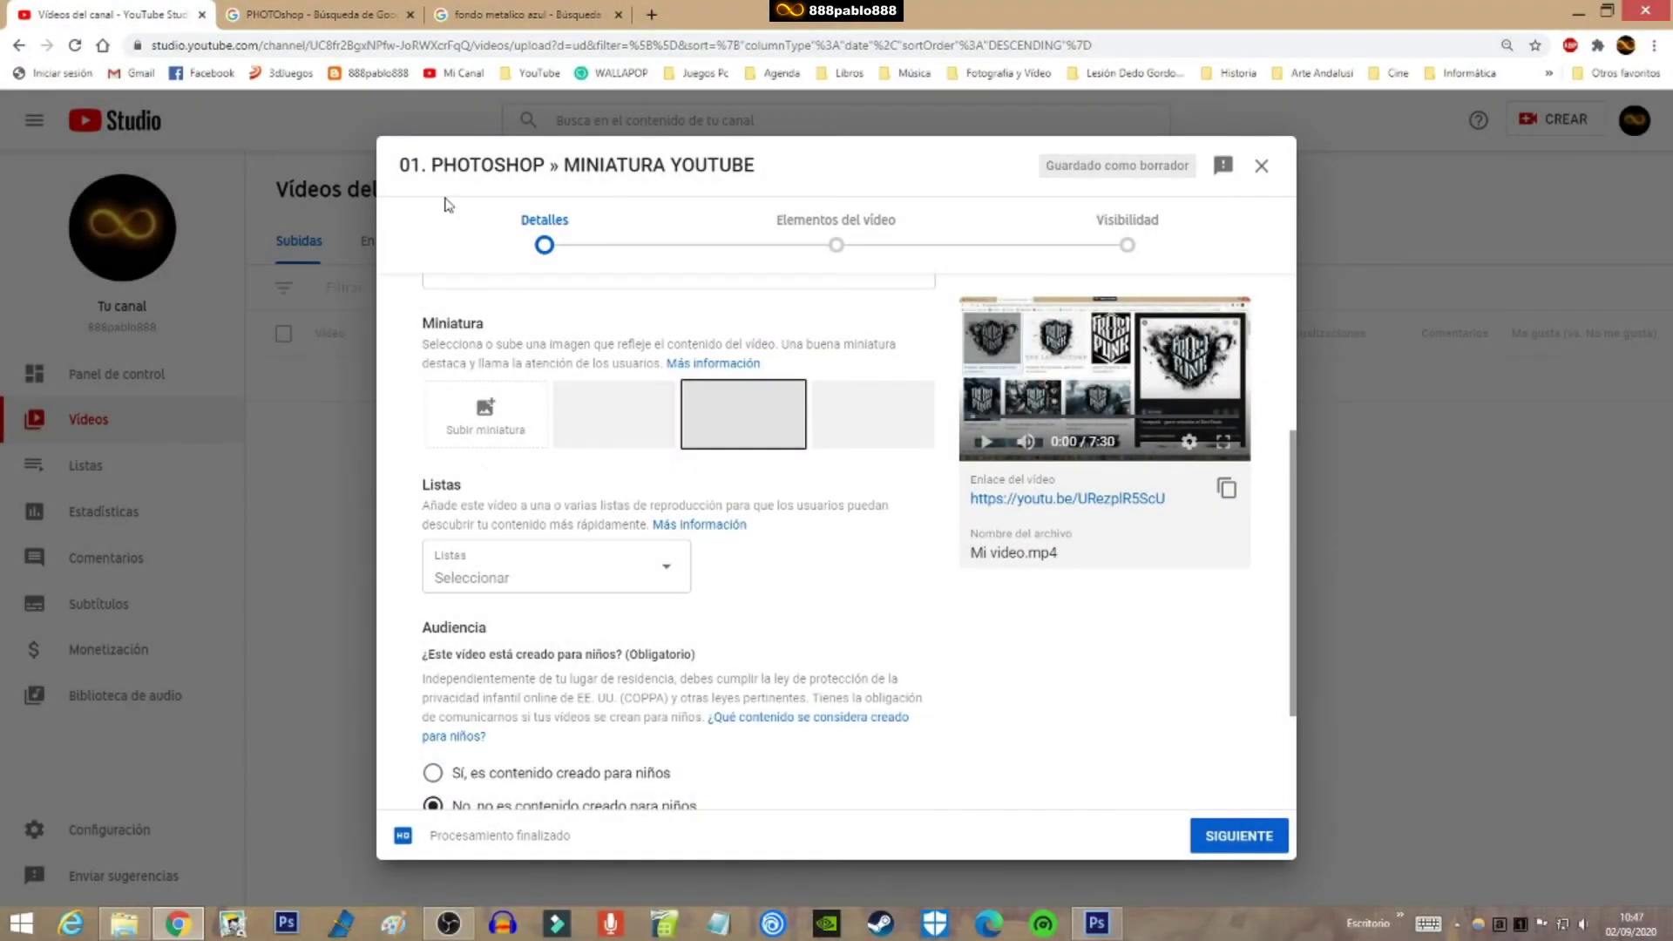
Copy the large Ps logo image from the PHOTOshop Google Images results
click(316, 15)
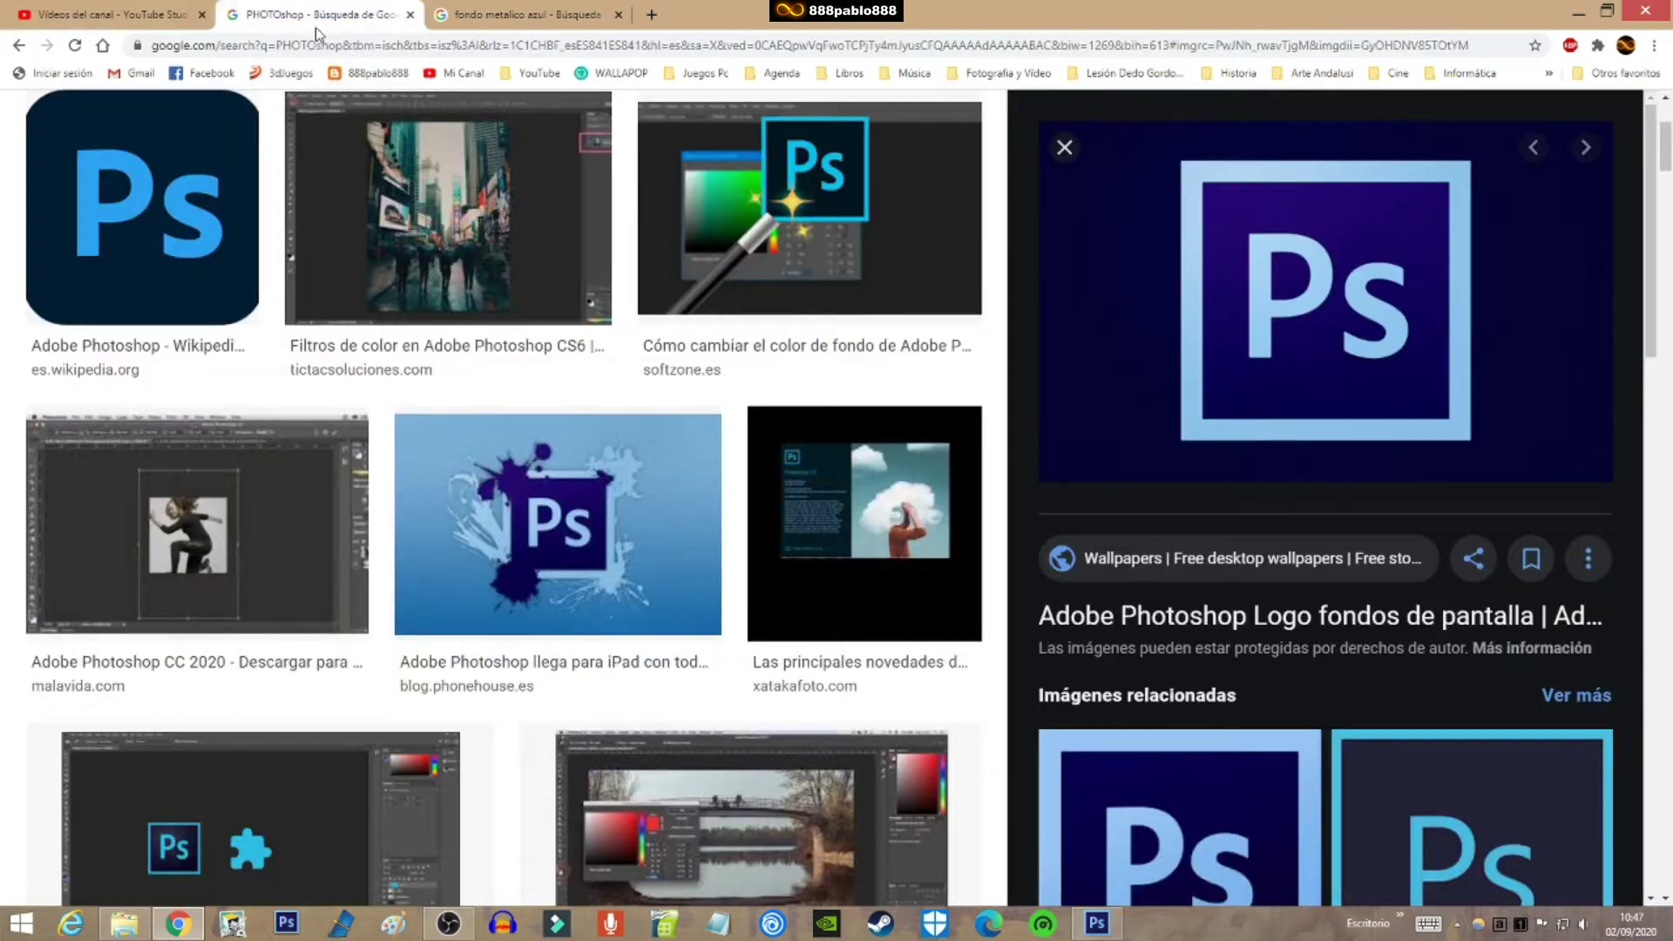
scroll(924, 380, up, 3)
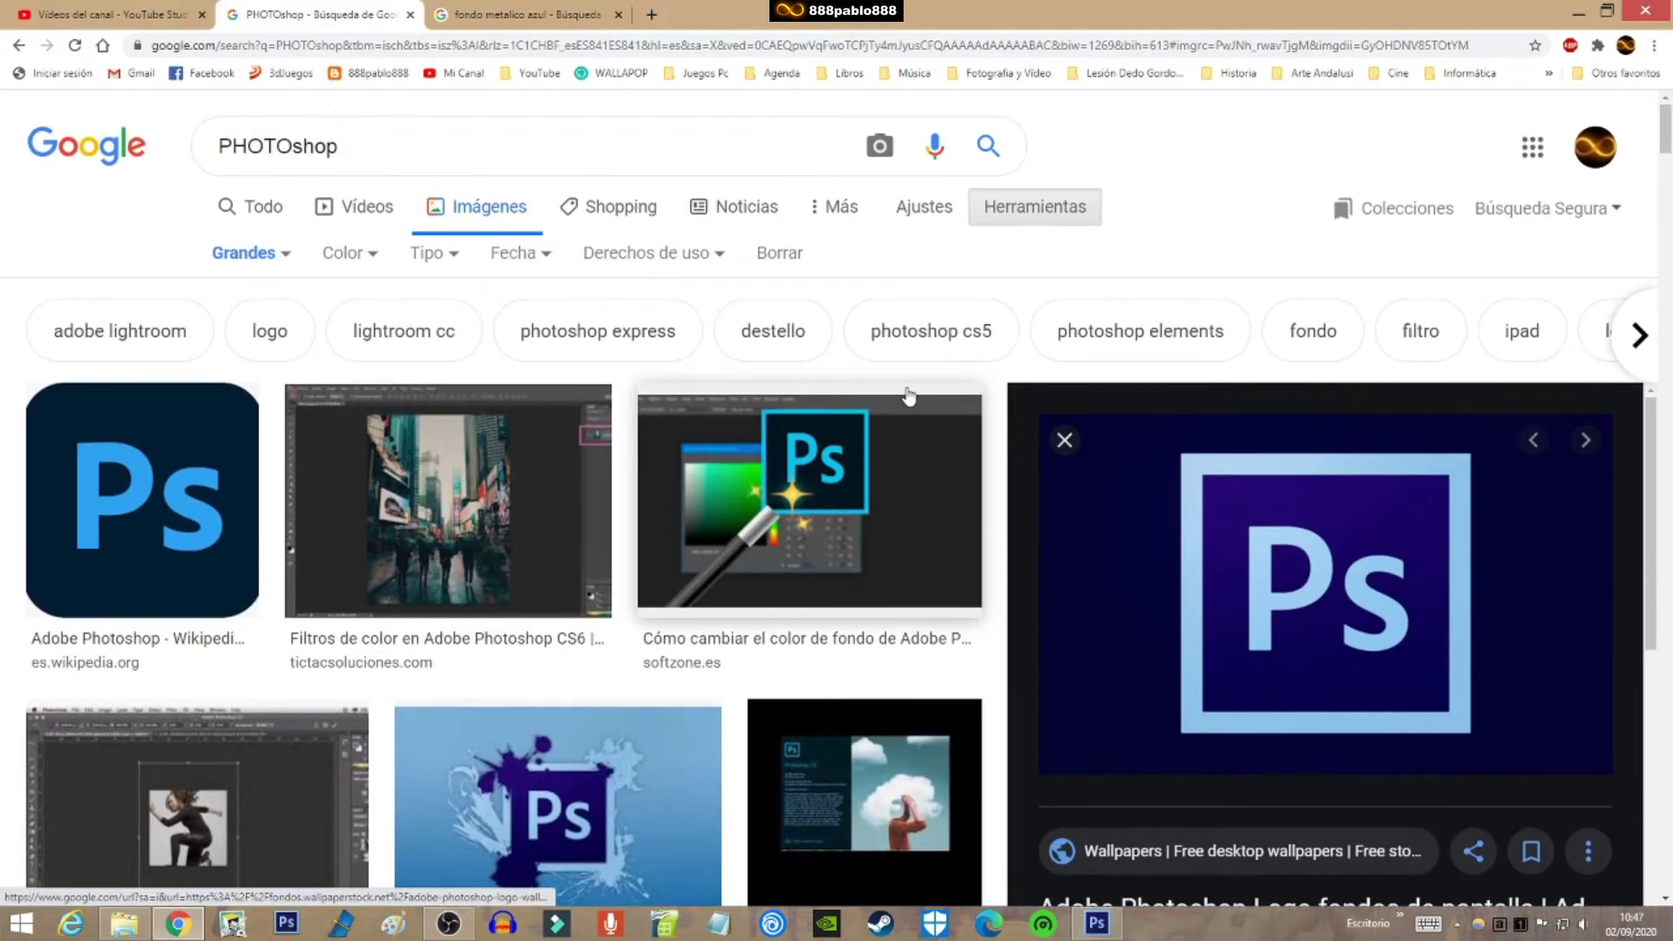
scroll(906, 382, down, 2)
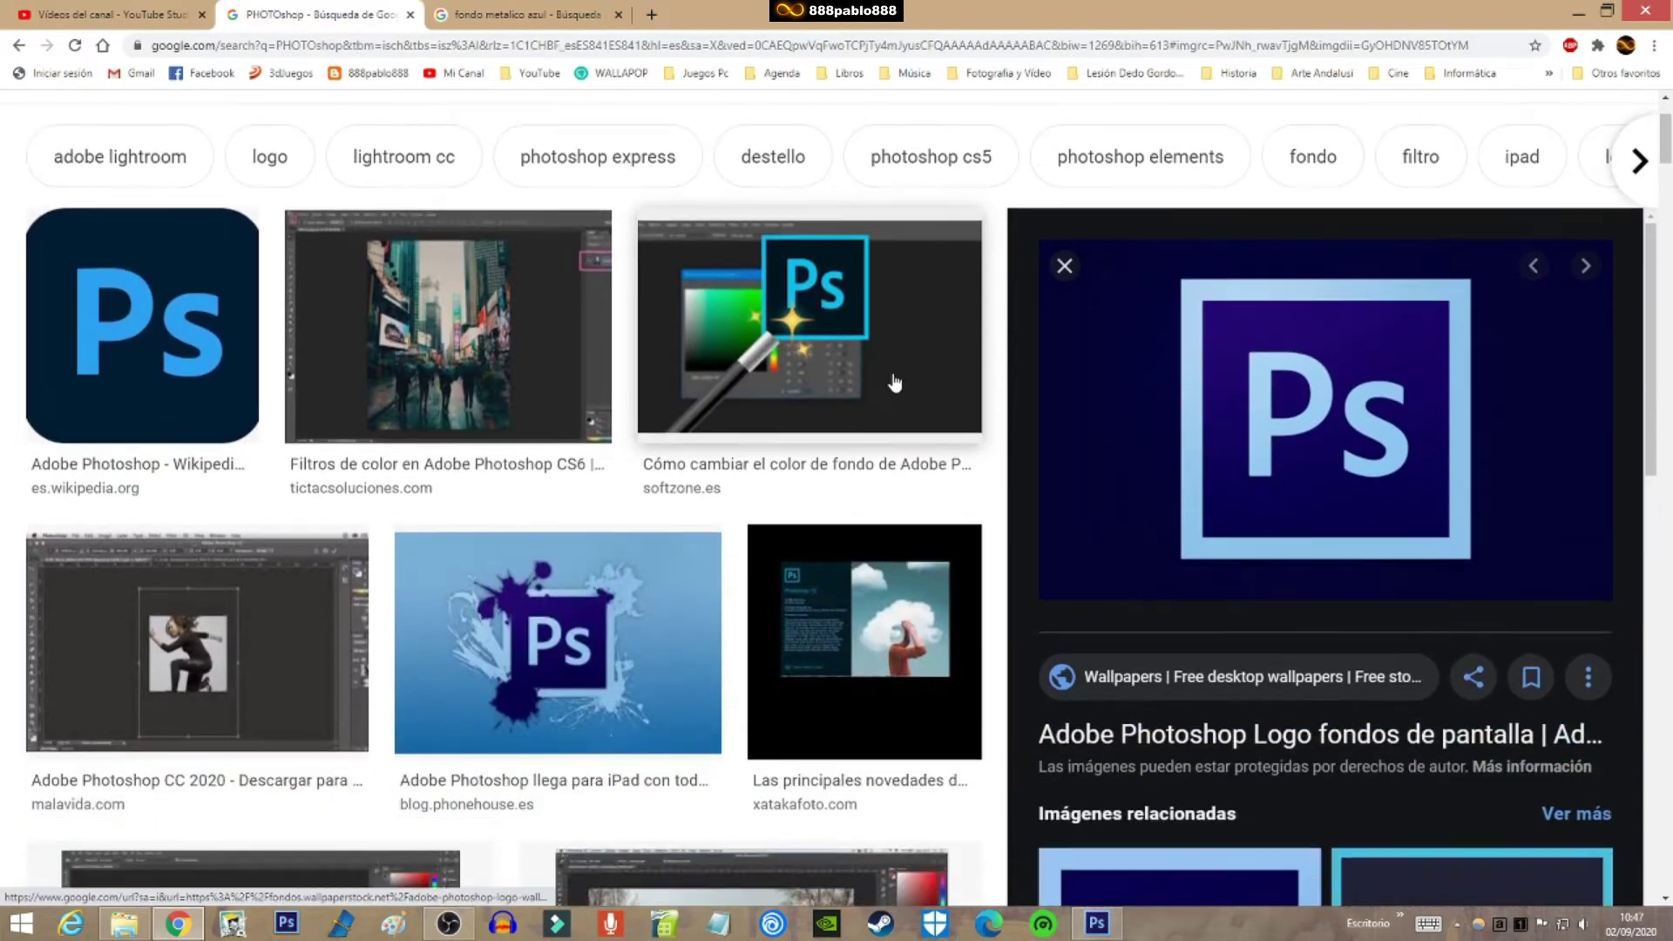
right_click(1285, 401)
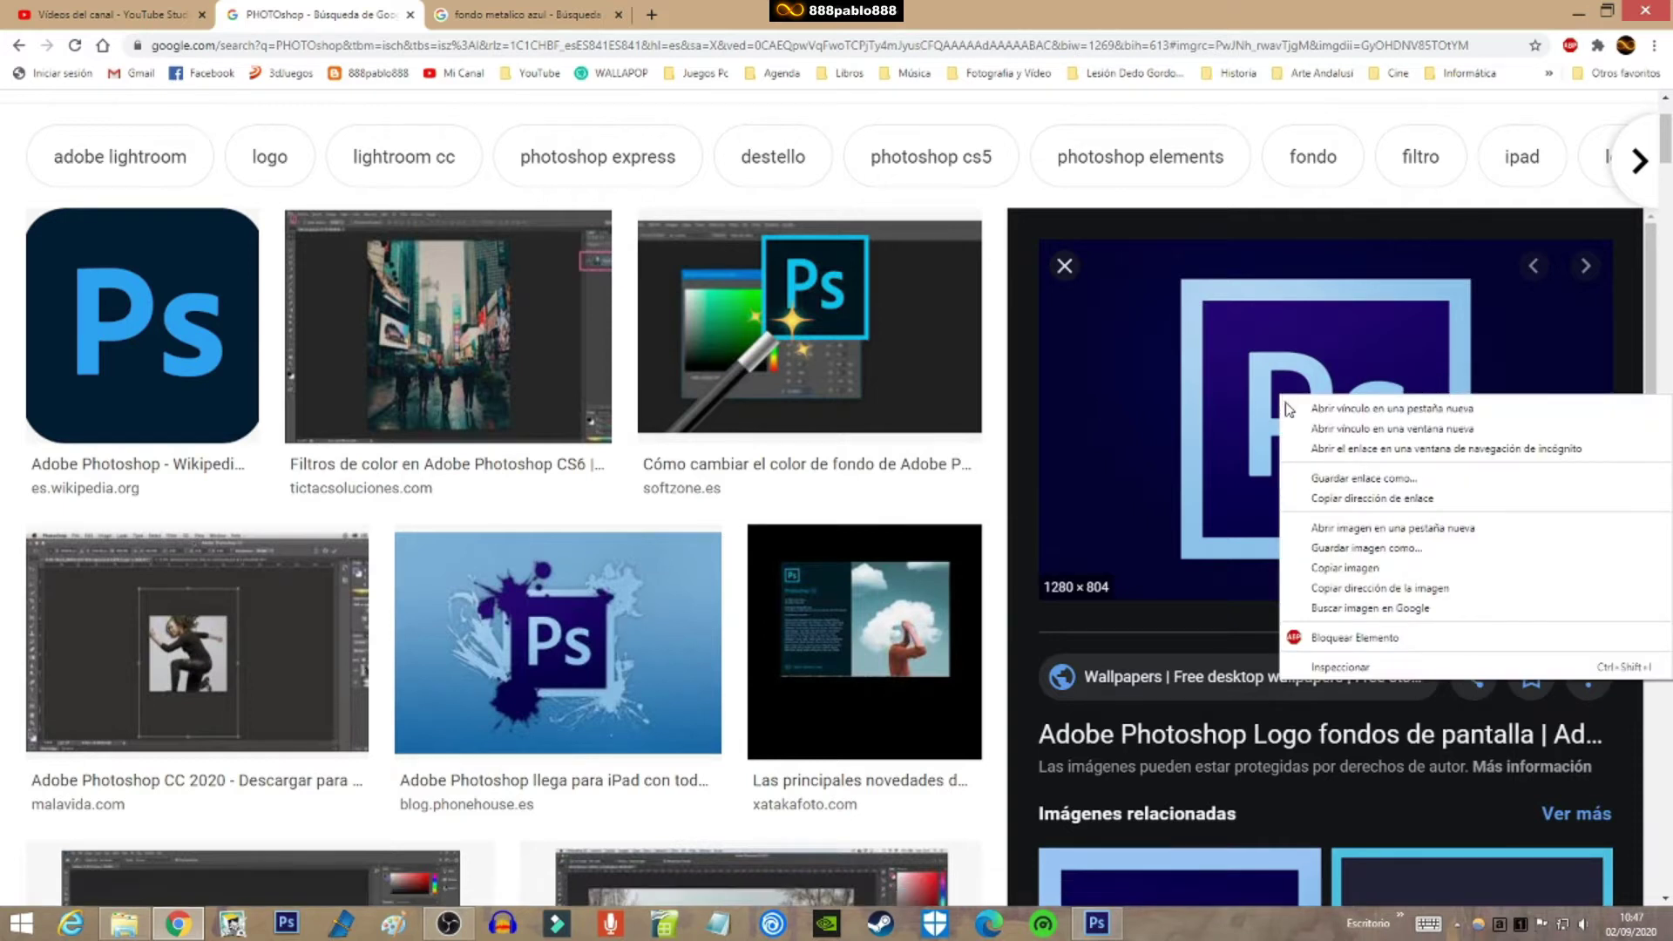
click(1349, 571)
Create a 1920×1080 px, 300 ppi document and paste the copied Ps logo into it
click(1023, 849)
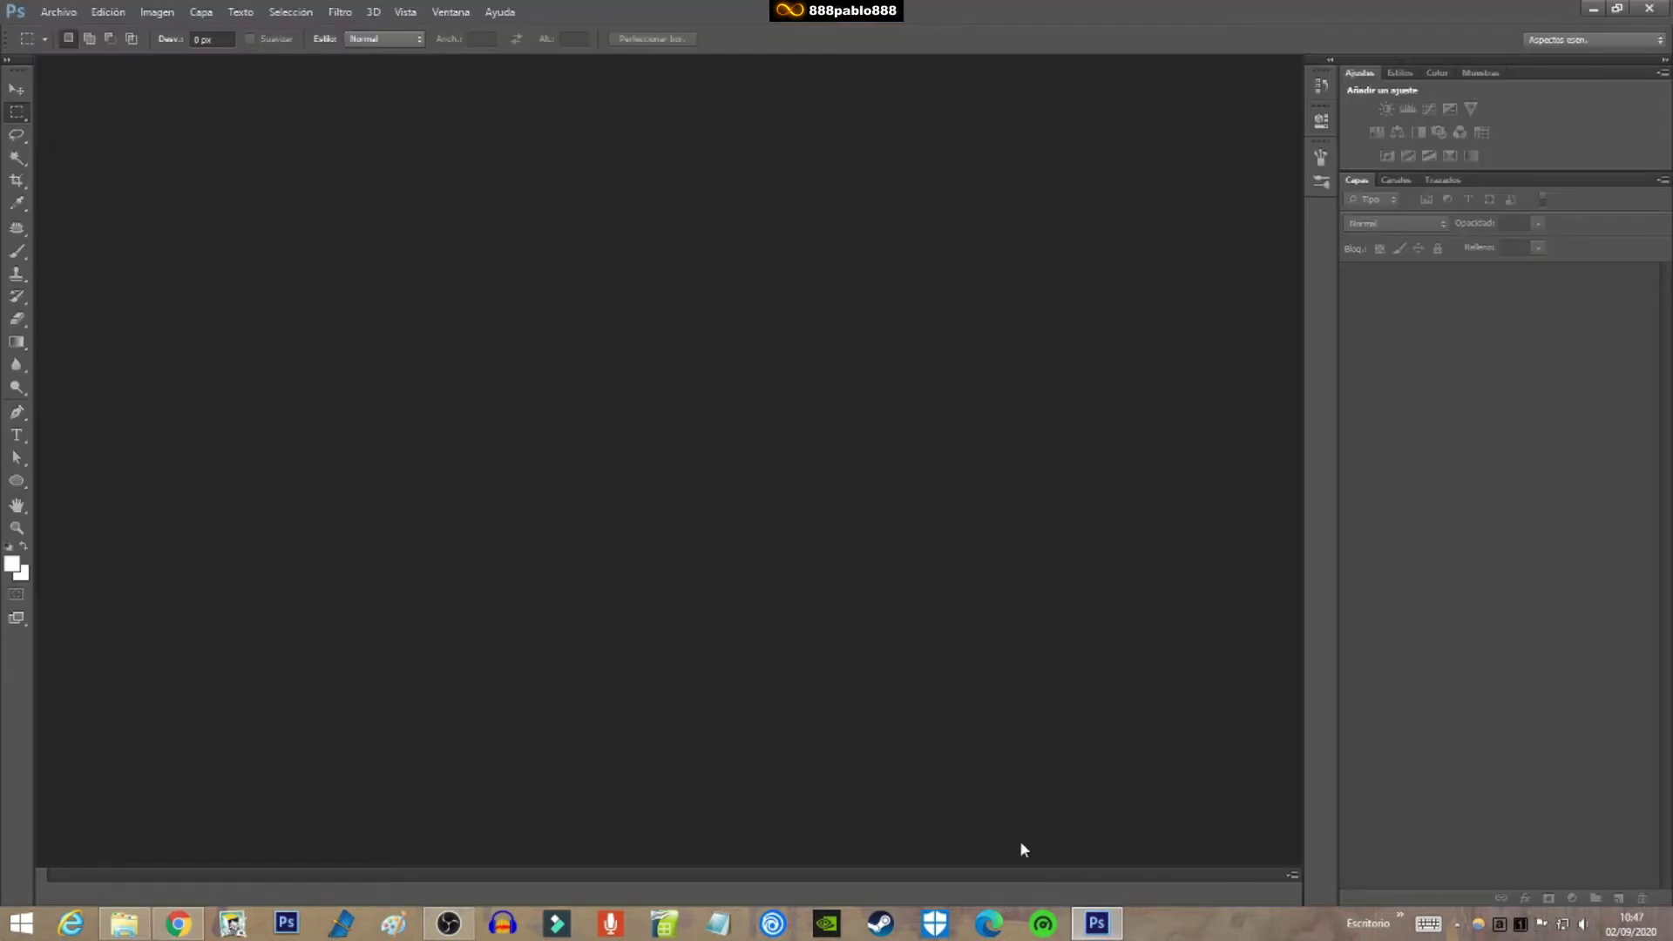
click(57, 11)
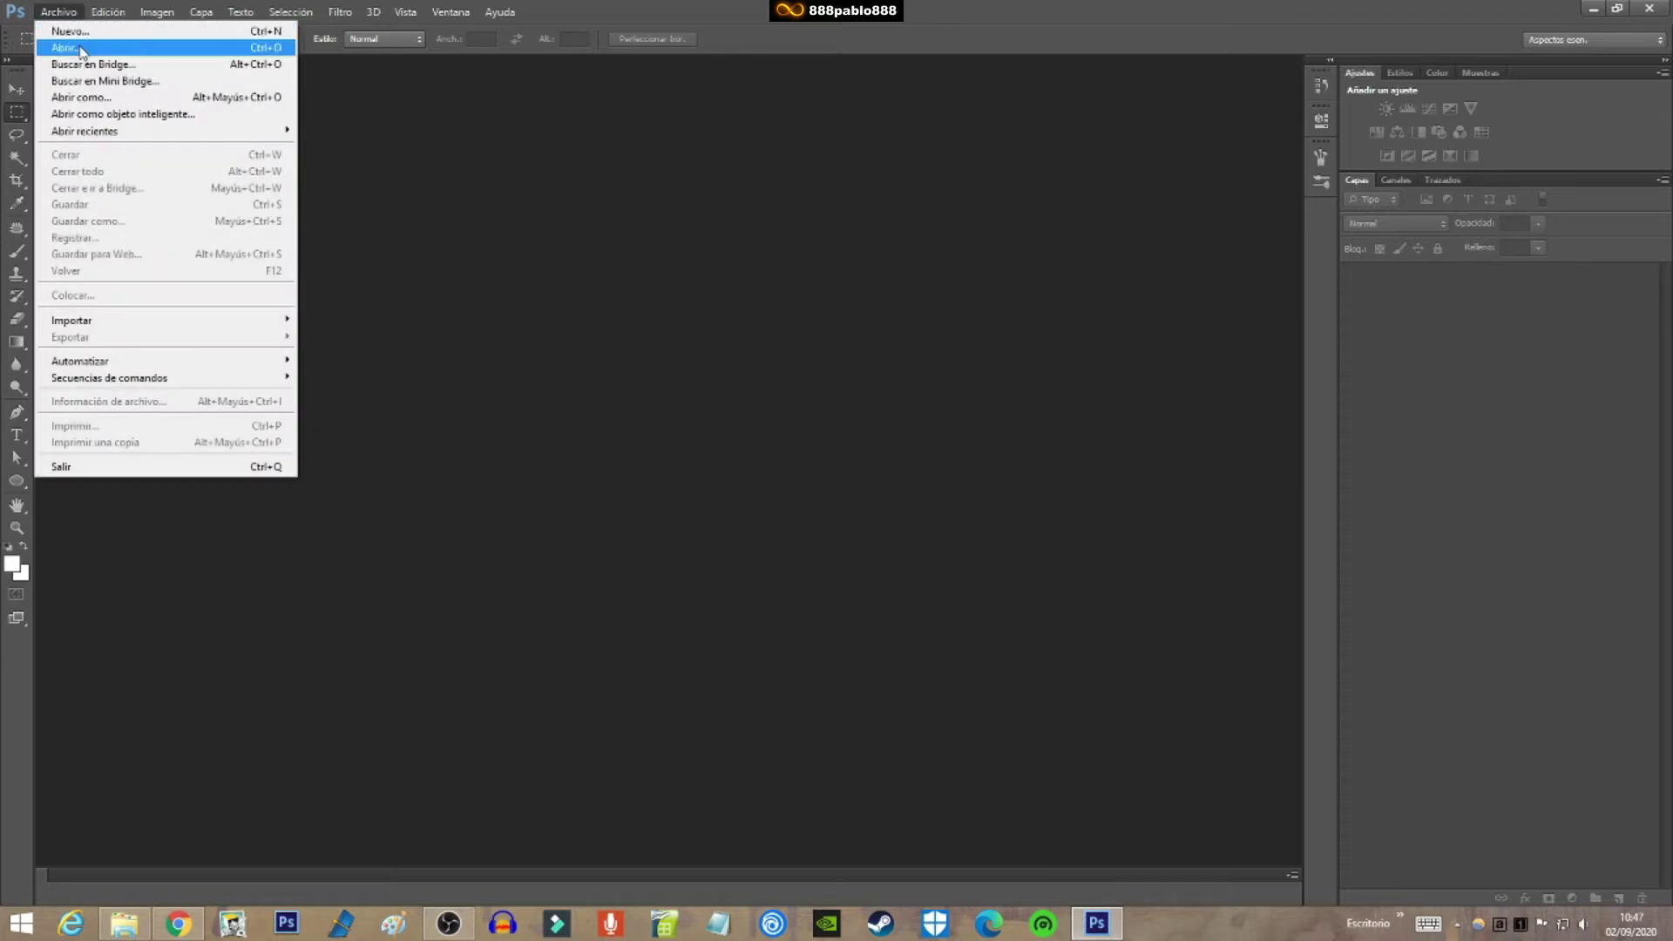
click(70, 32)
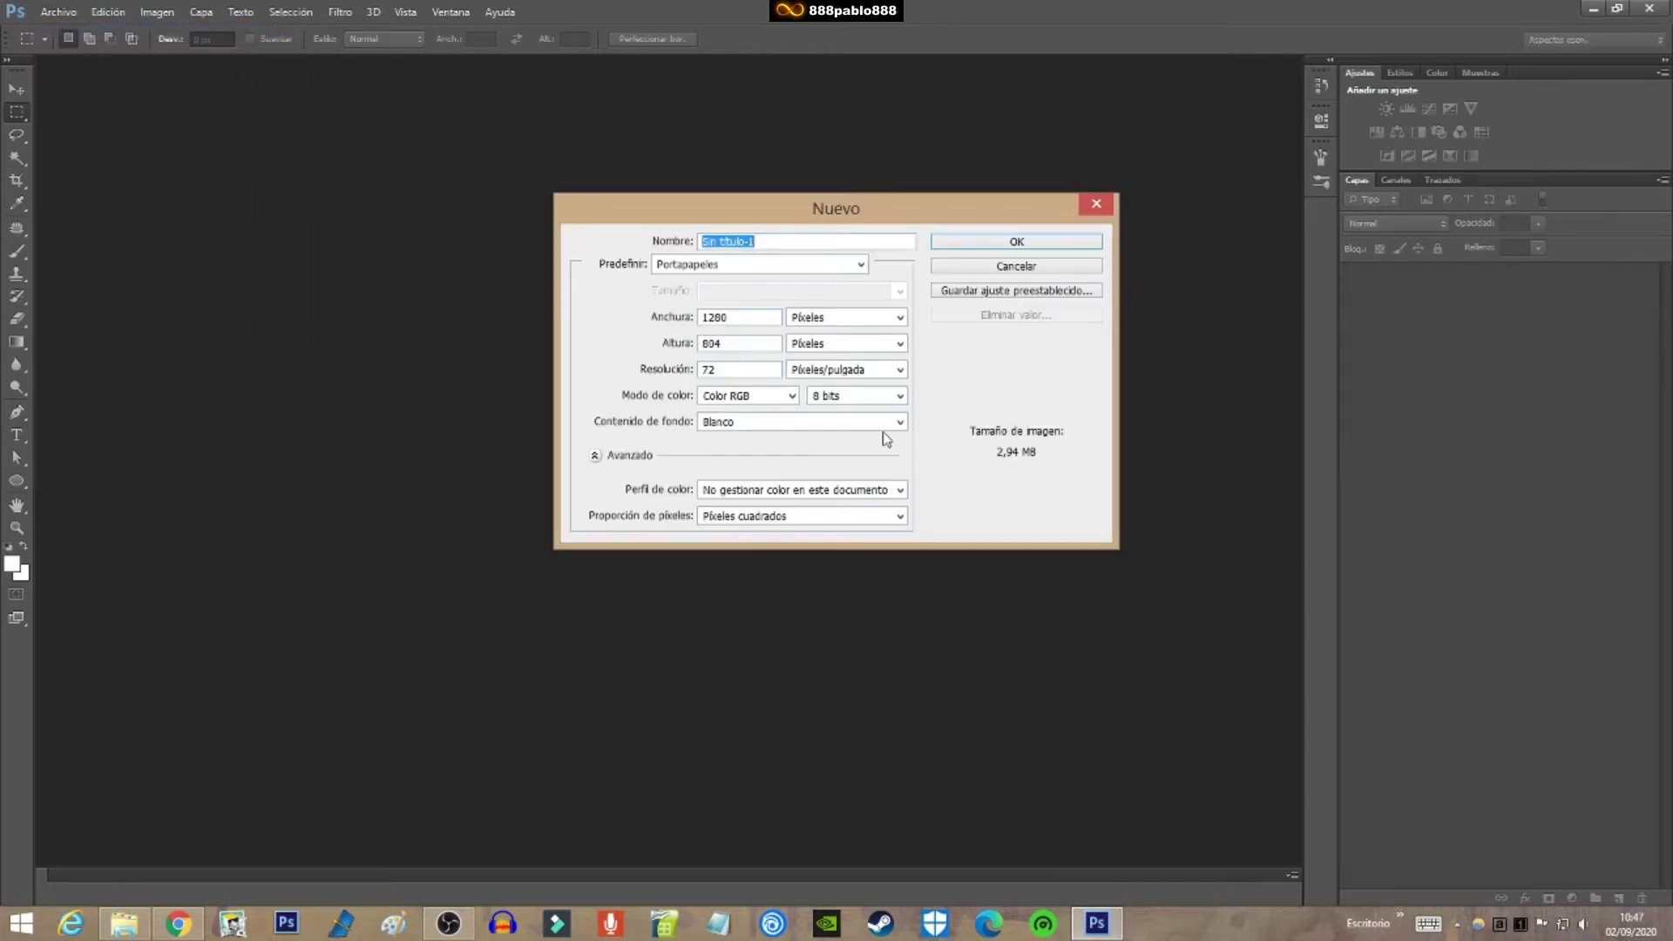
click(722, 316)
text(1920)
click(710, 343)
text(1080)
click(735, 368)
text(300)
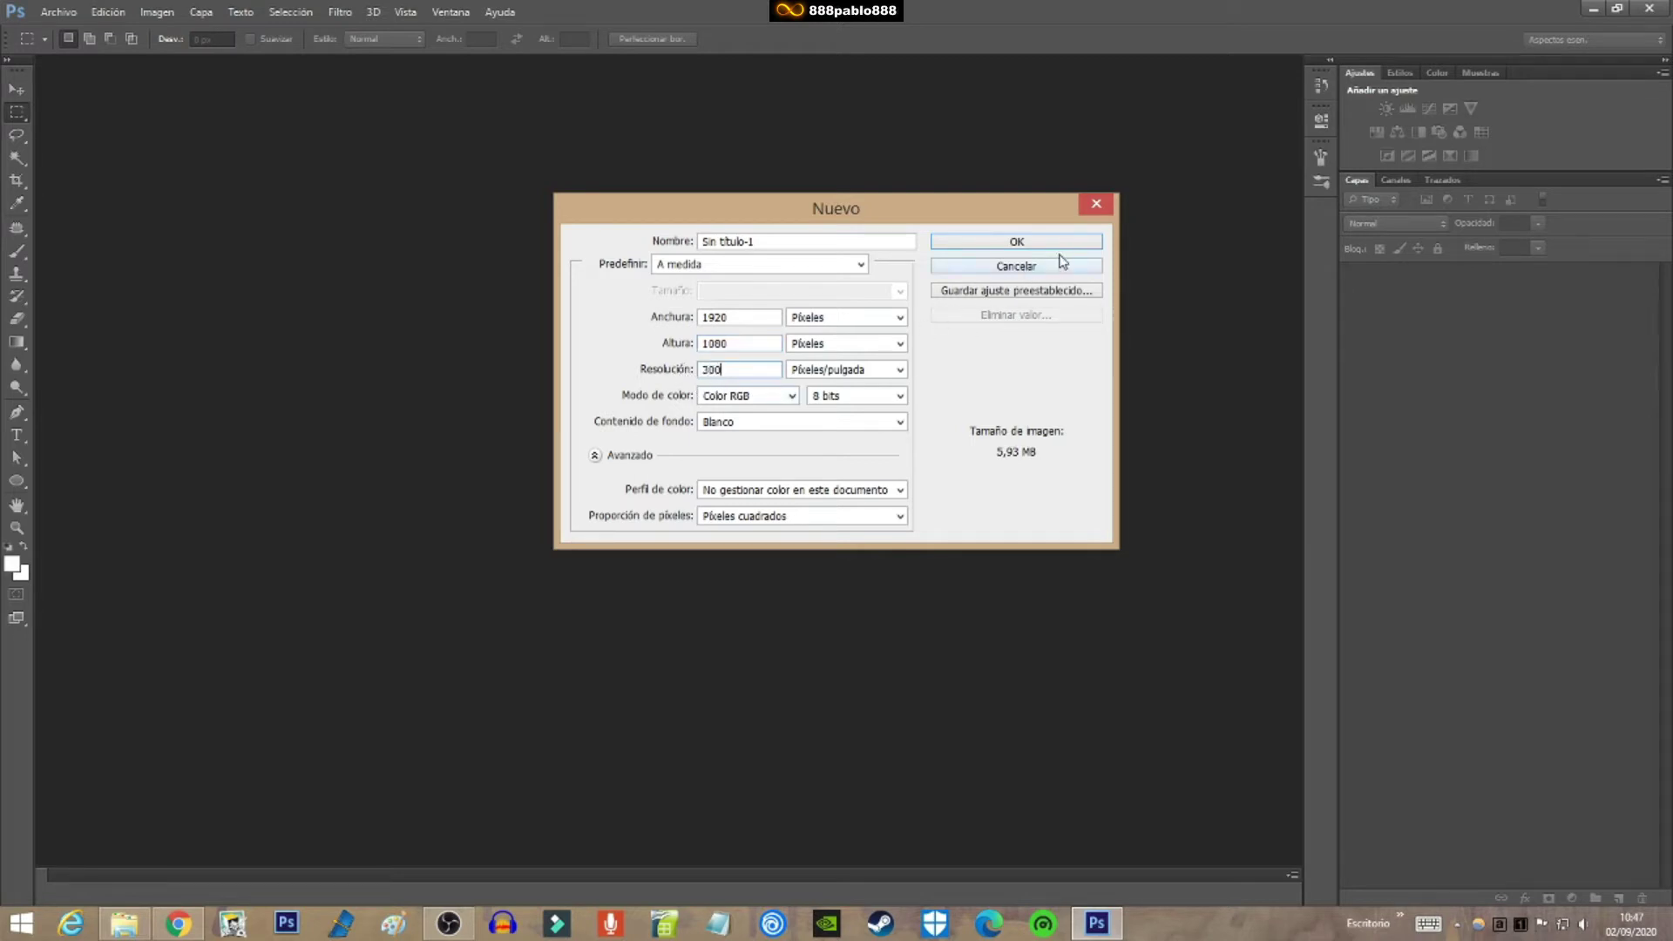
click(1051, 248)
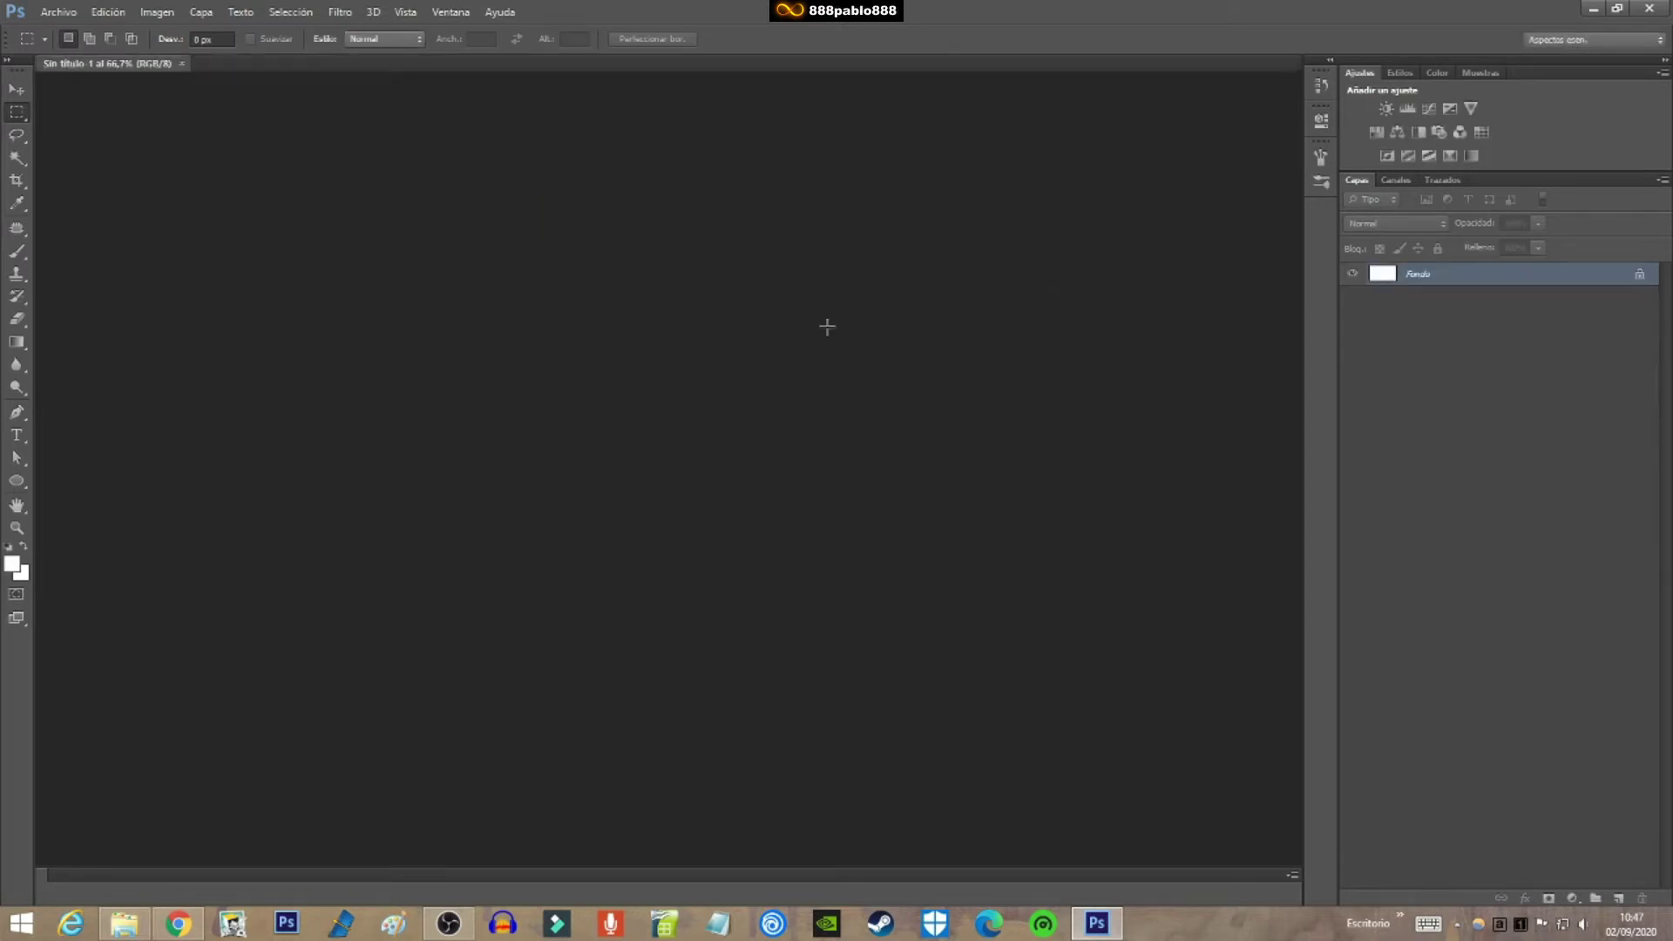
click(107, 12)
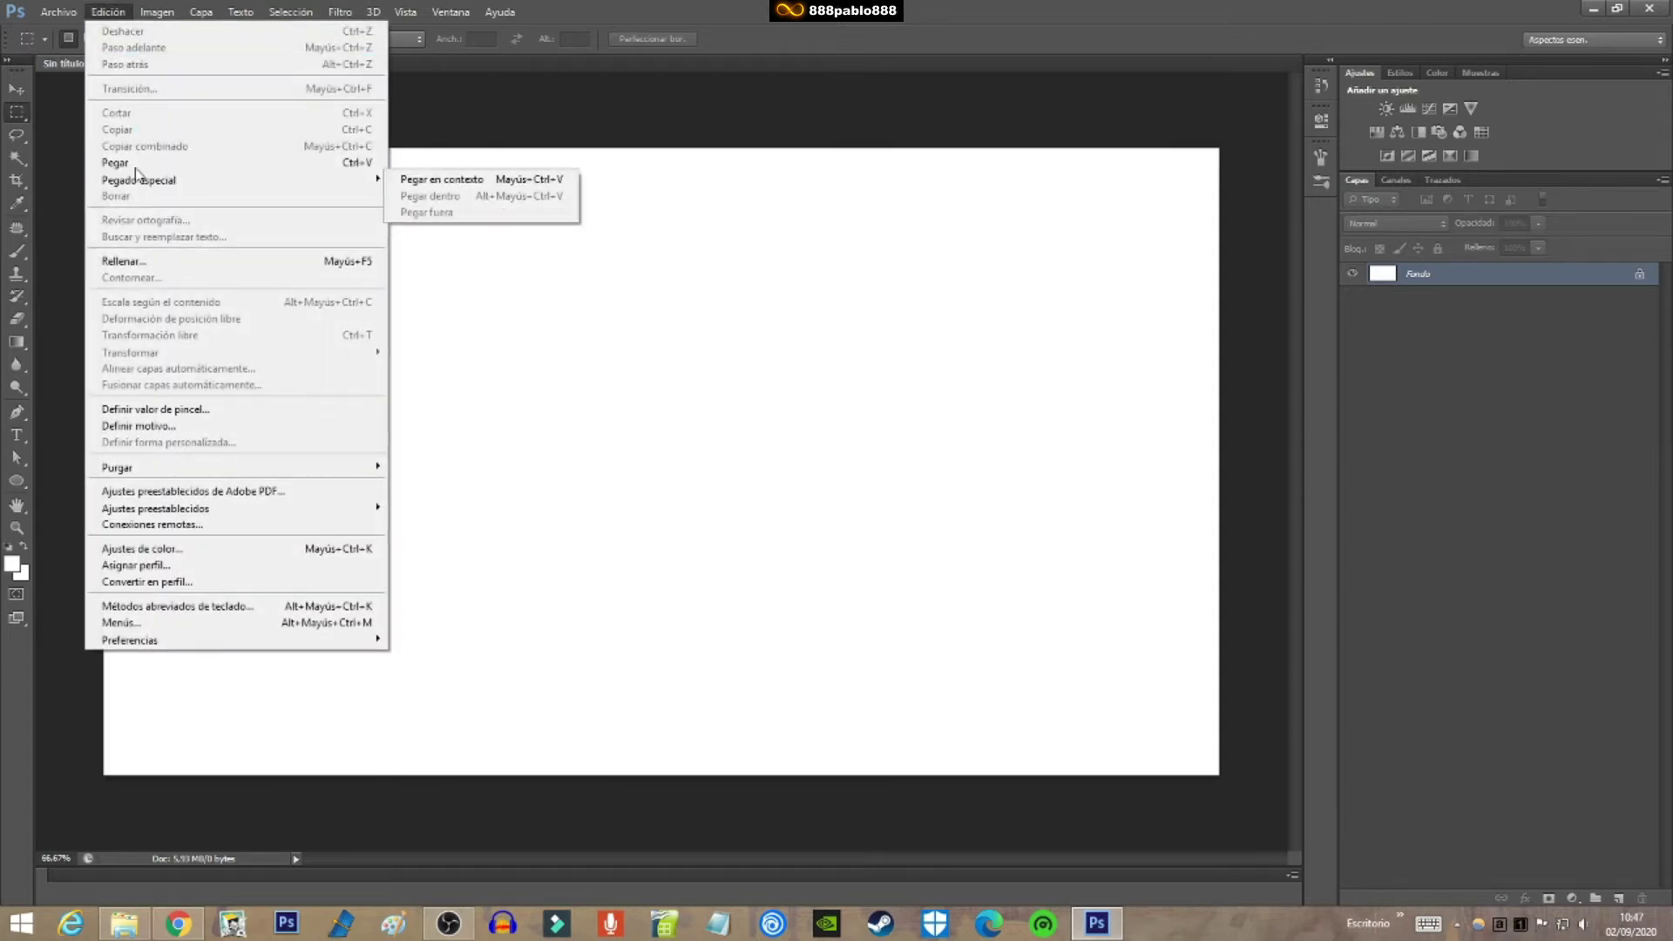
click(122, 152)
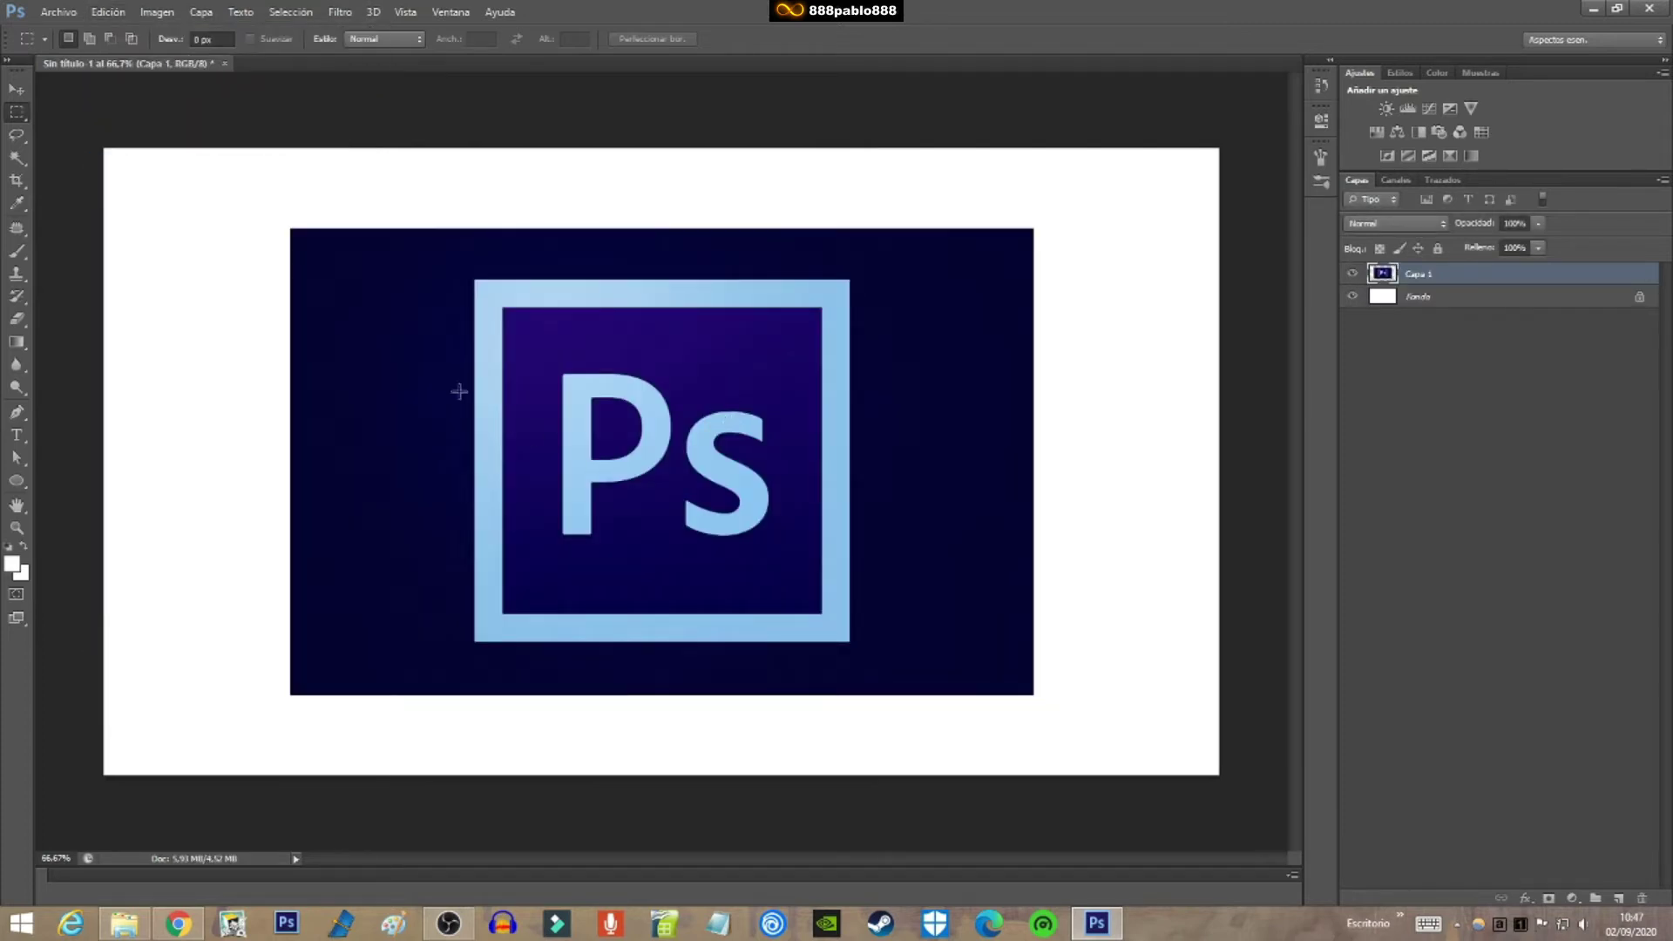
Copy the dark blue mesh photo from the 'fondo metalico azul' image results
click(178, 923)
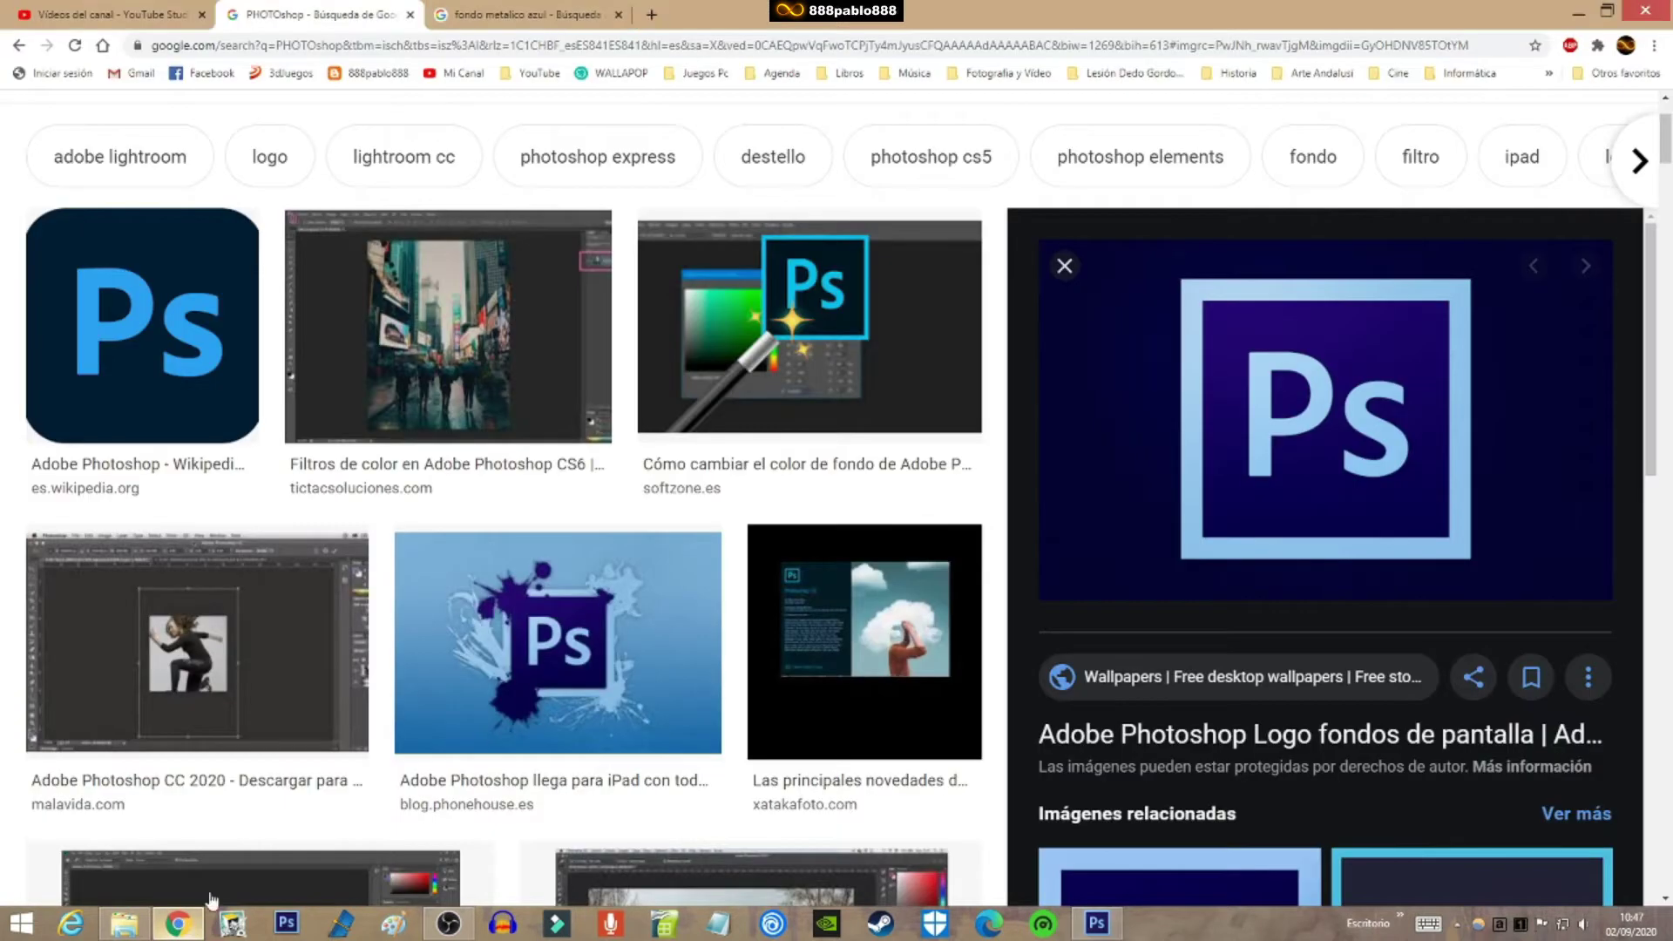
click(492, 14)
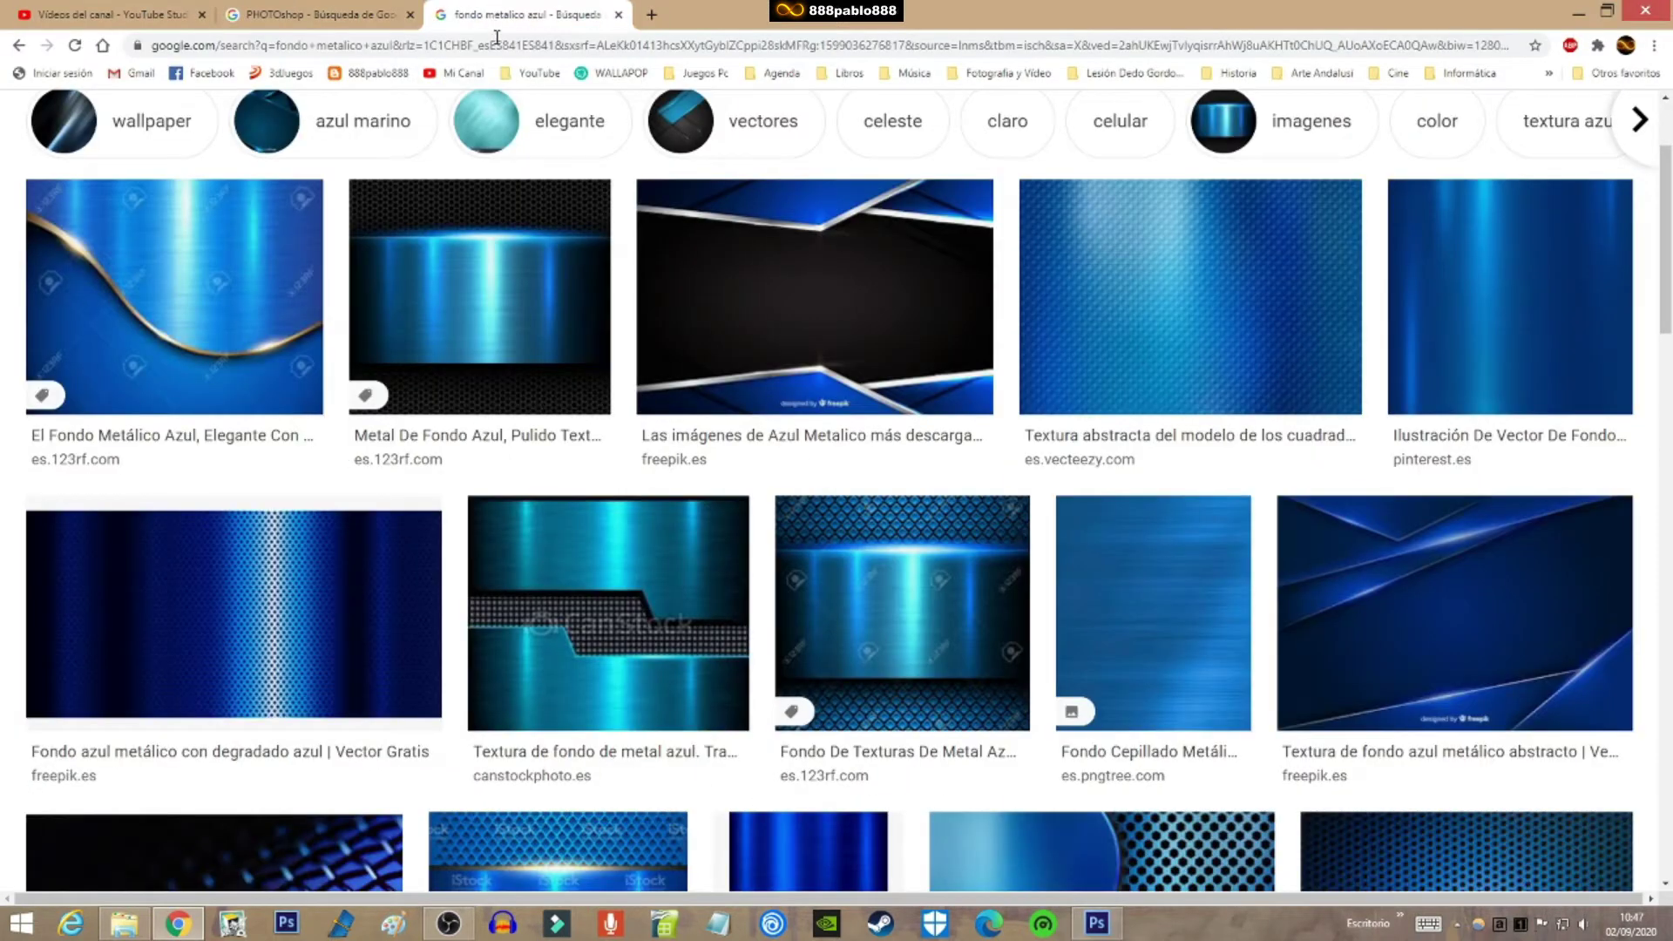
scroll(871, 461, down, 4)
scroll(784, 496, down, 1)
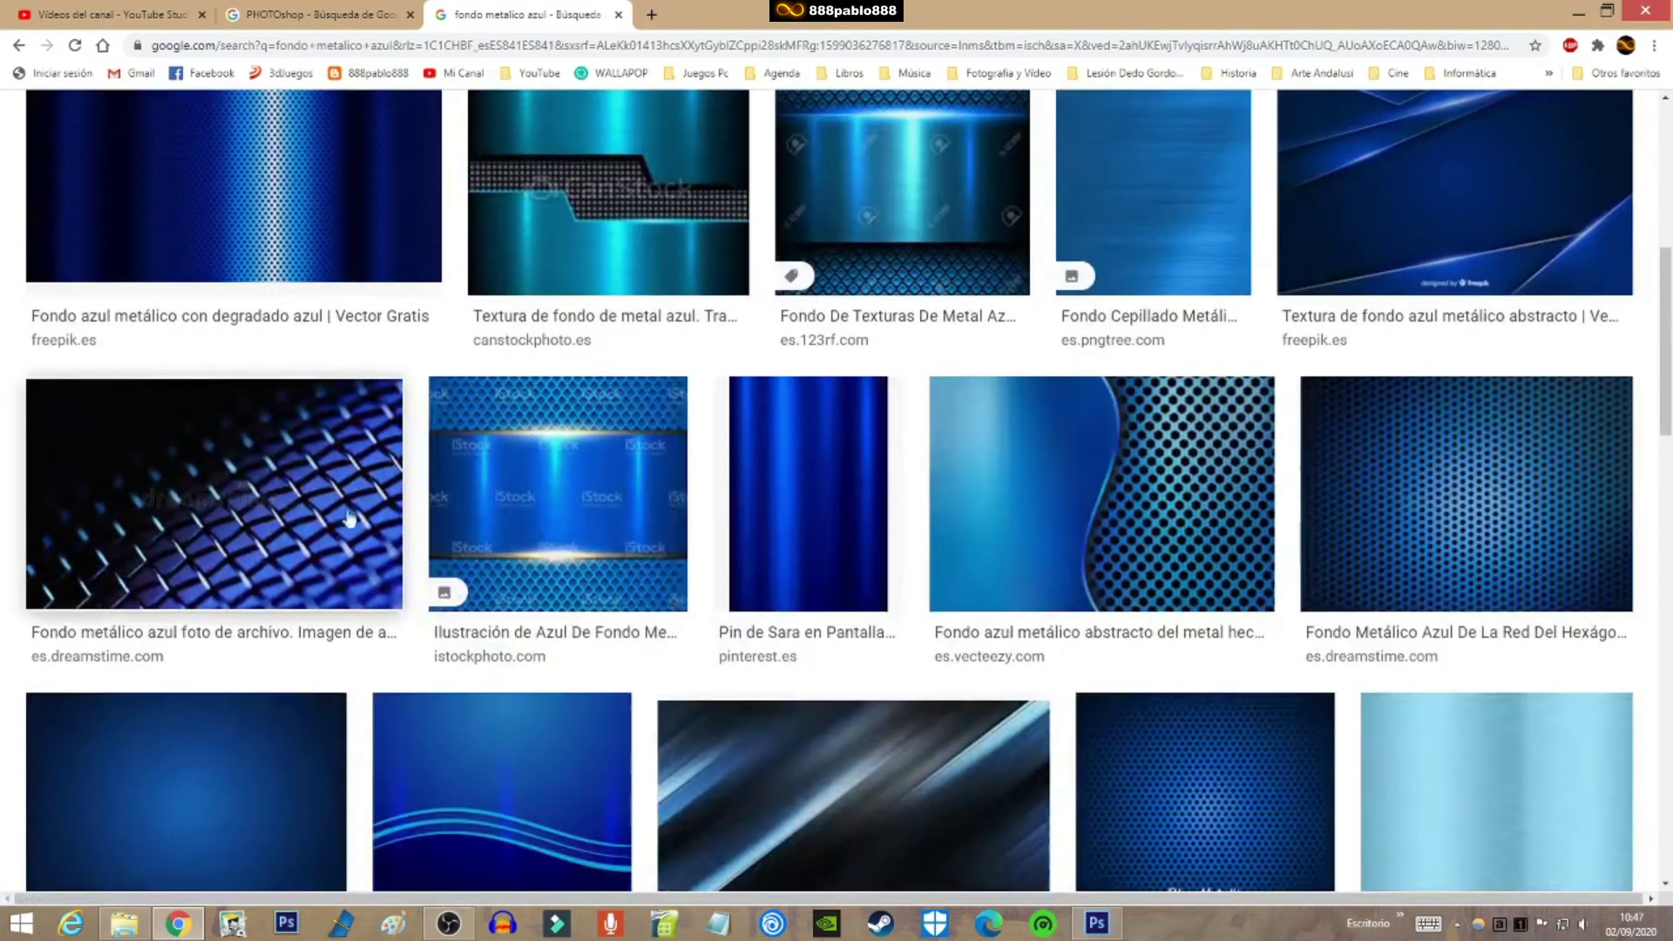
click(300, 518)
right_click(1279, 295)
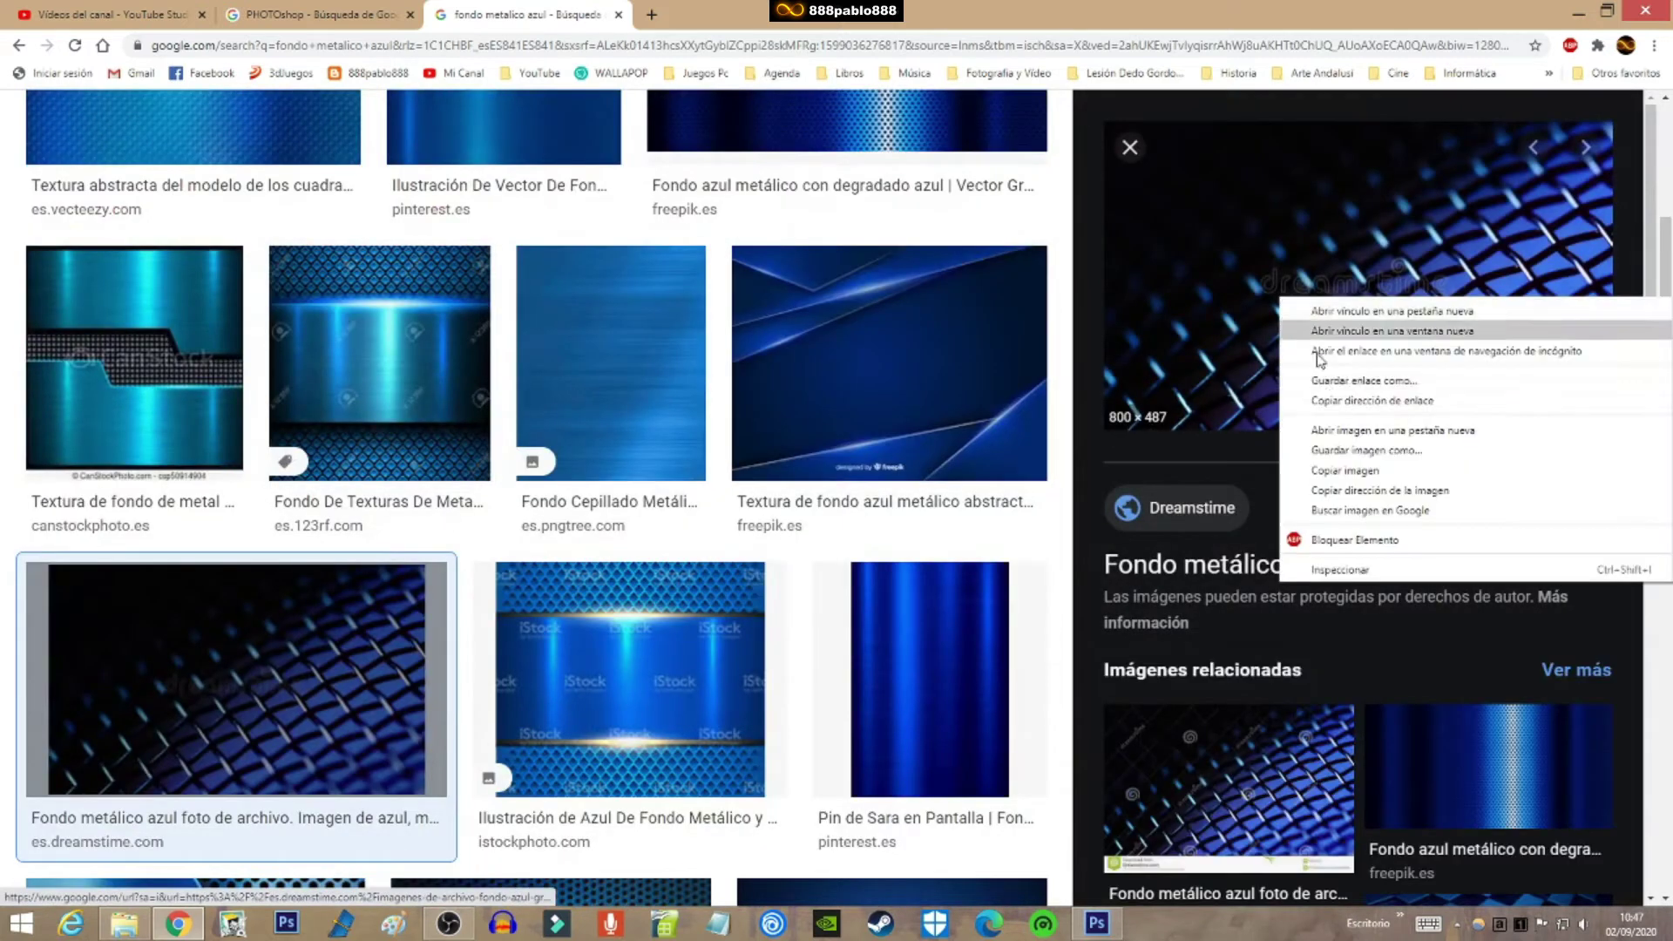
click(1364, 471)
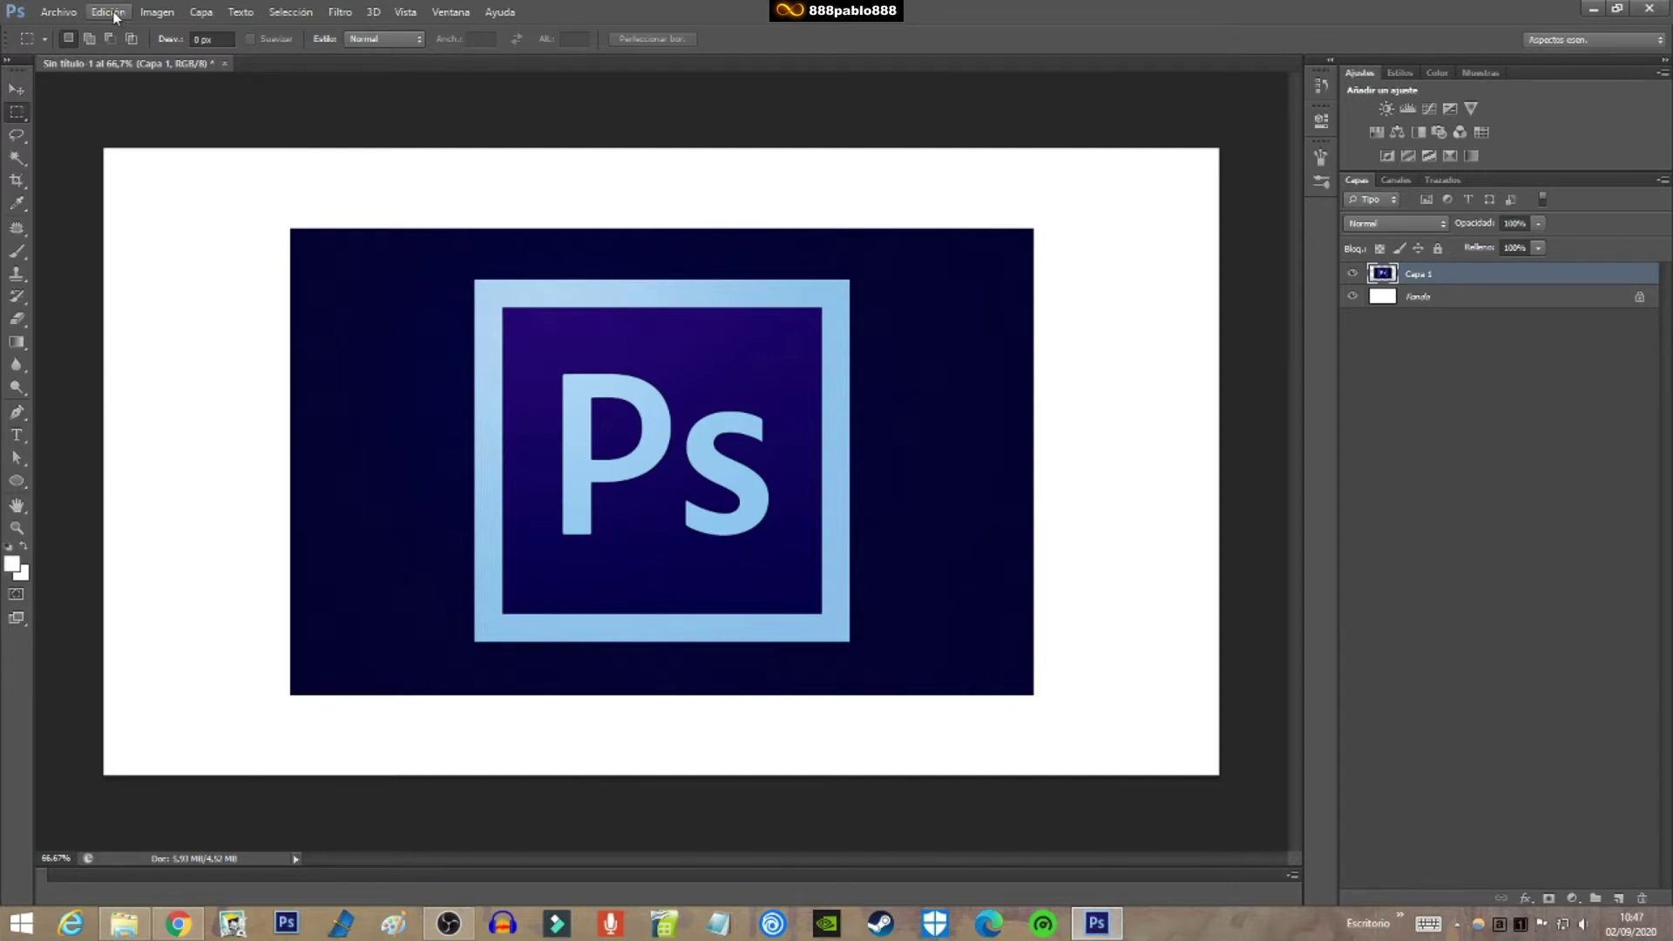
Paste the mesh photo as Capa 2 and drag it over the logo's right side
click(112, 12)
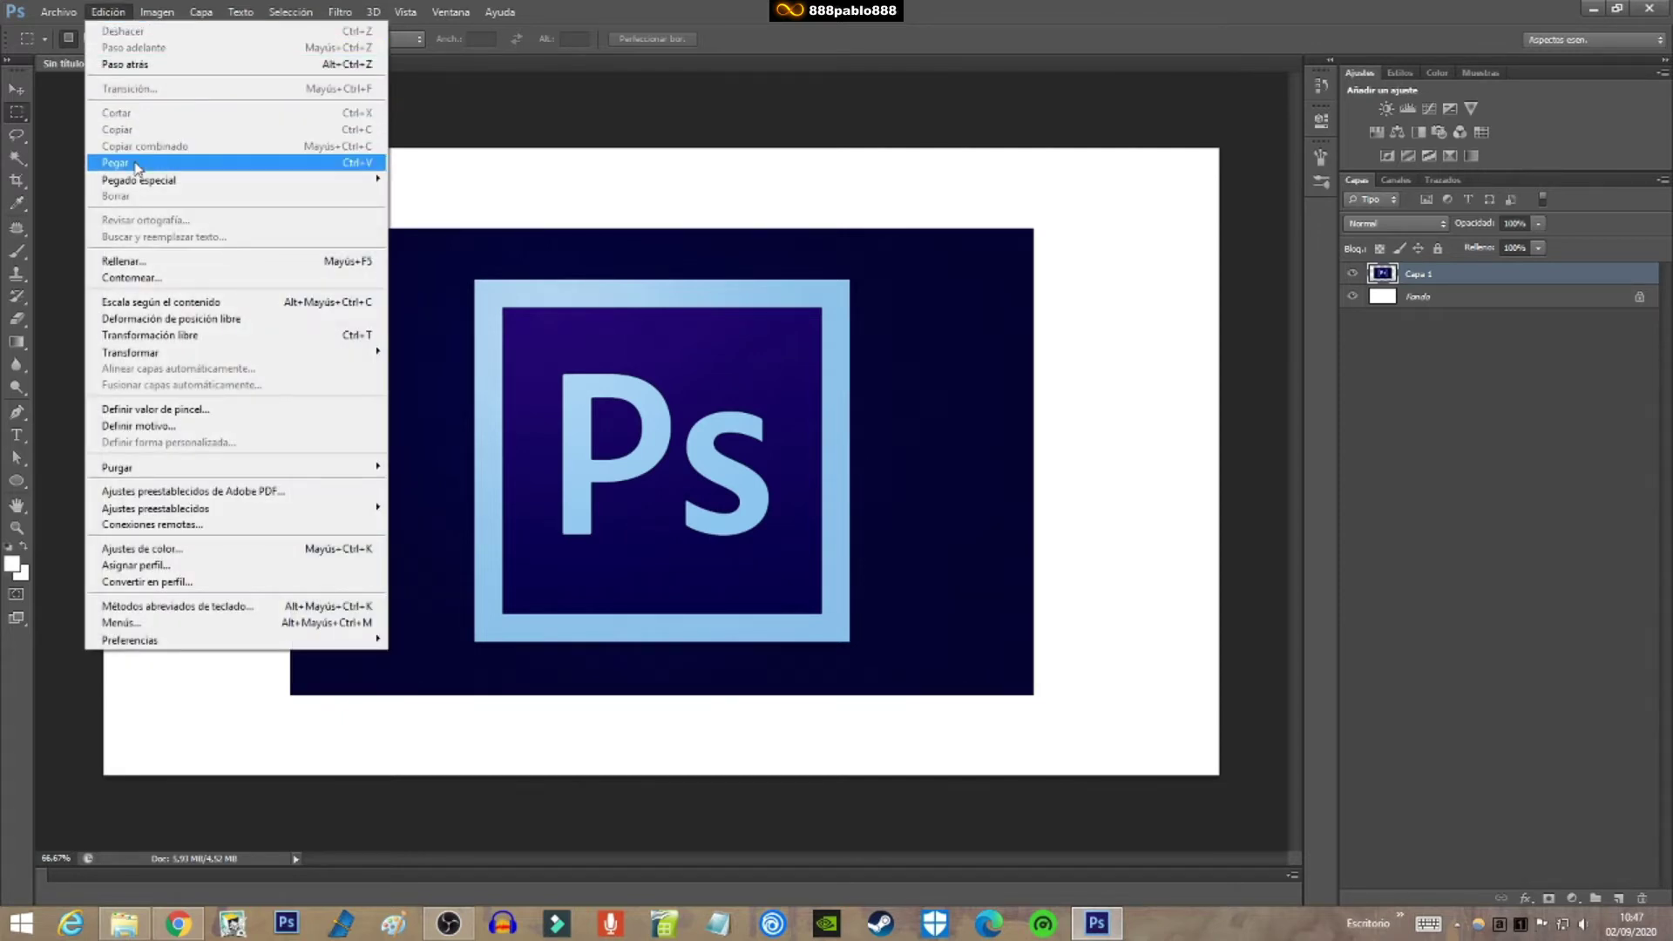
click(137, 164)
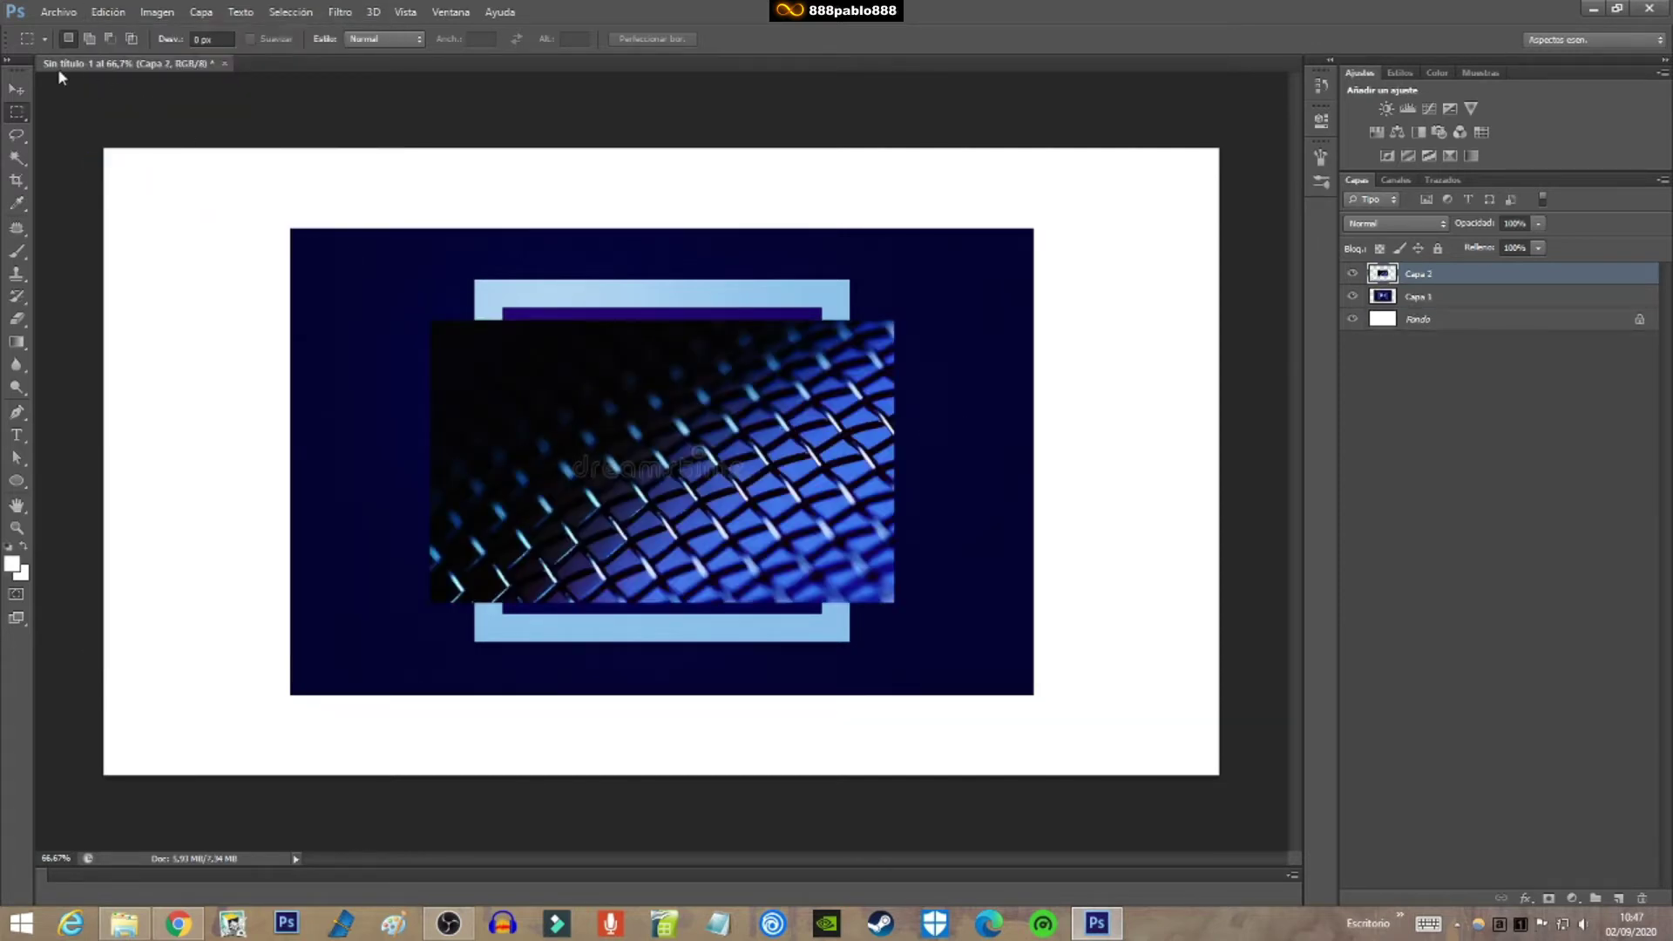
click(19, 88)
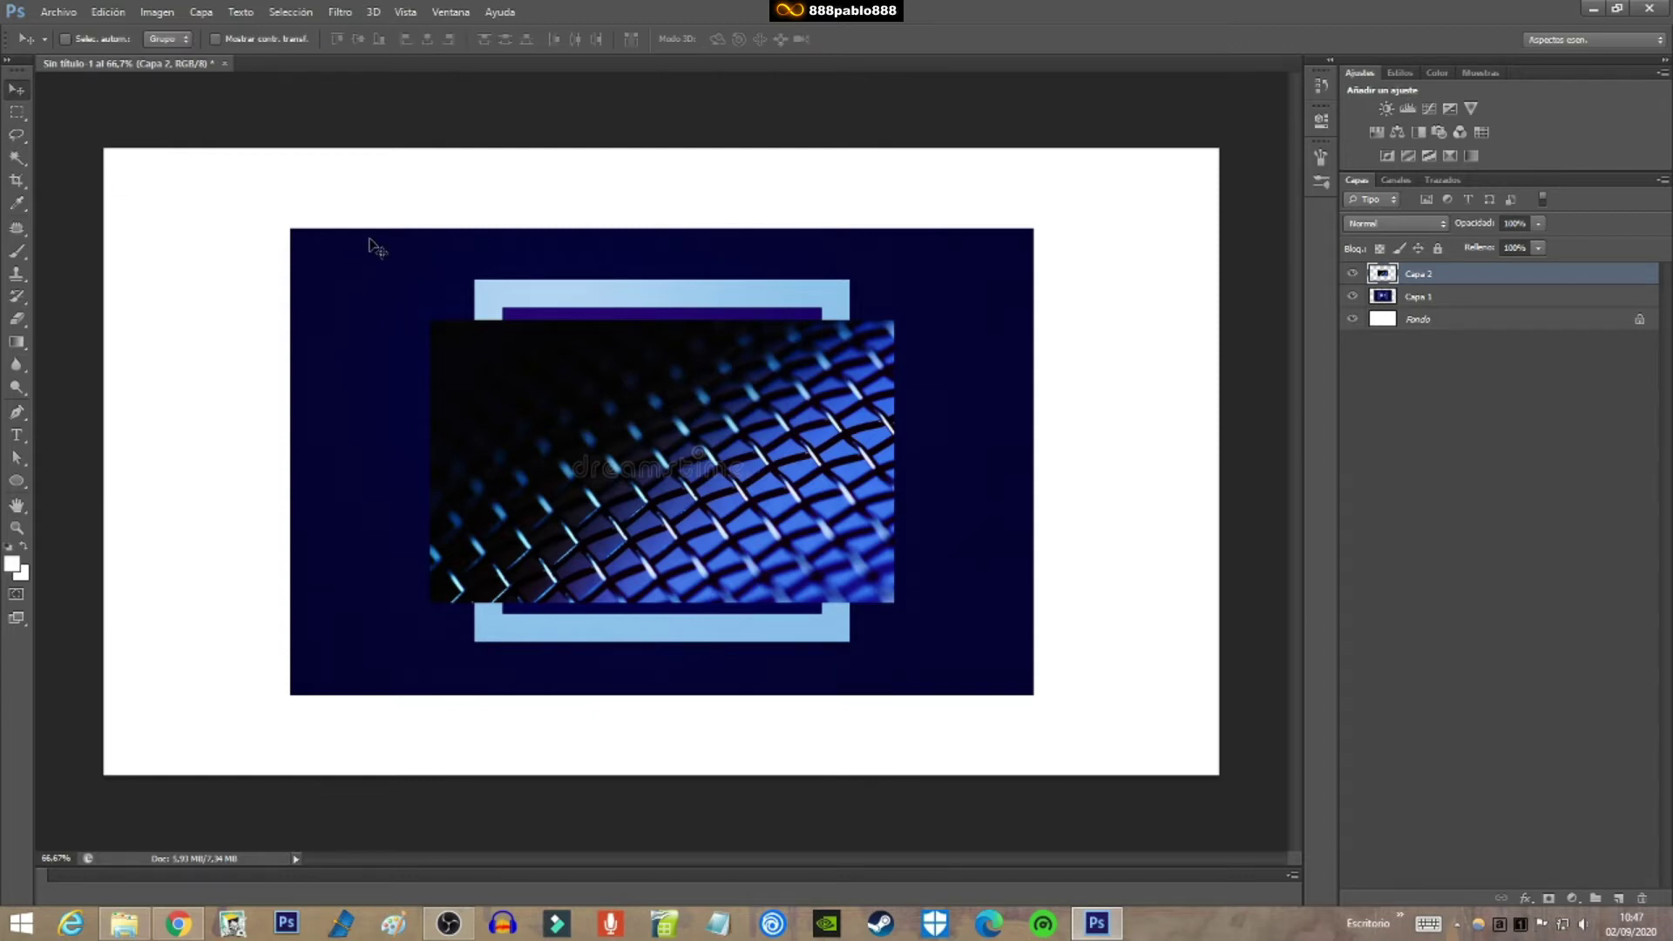
mouse_move(757, 466)
mouse_down()
mouse_move(507, 351)
mouse_move(748, 317)
mouse_move(618, 368)
mouse_up()
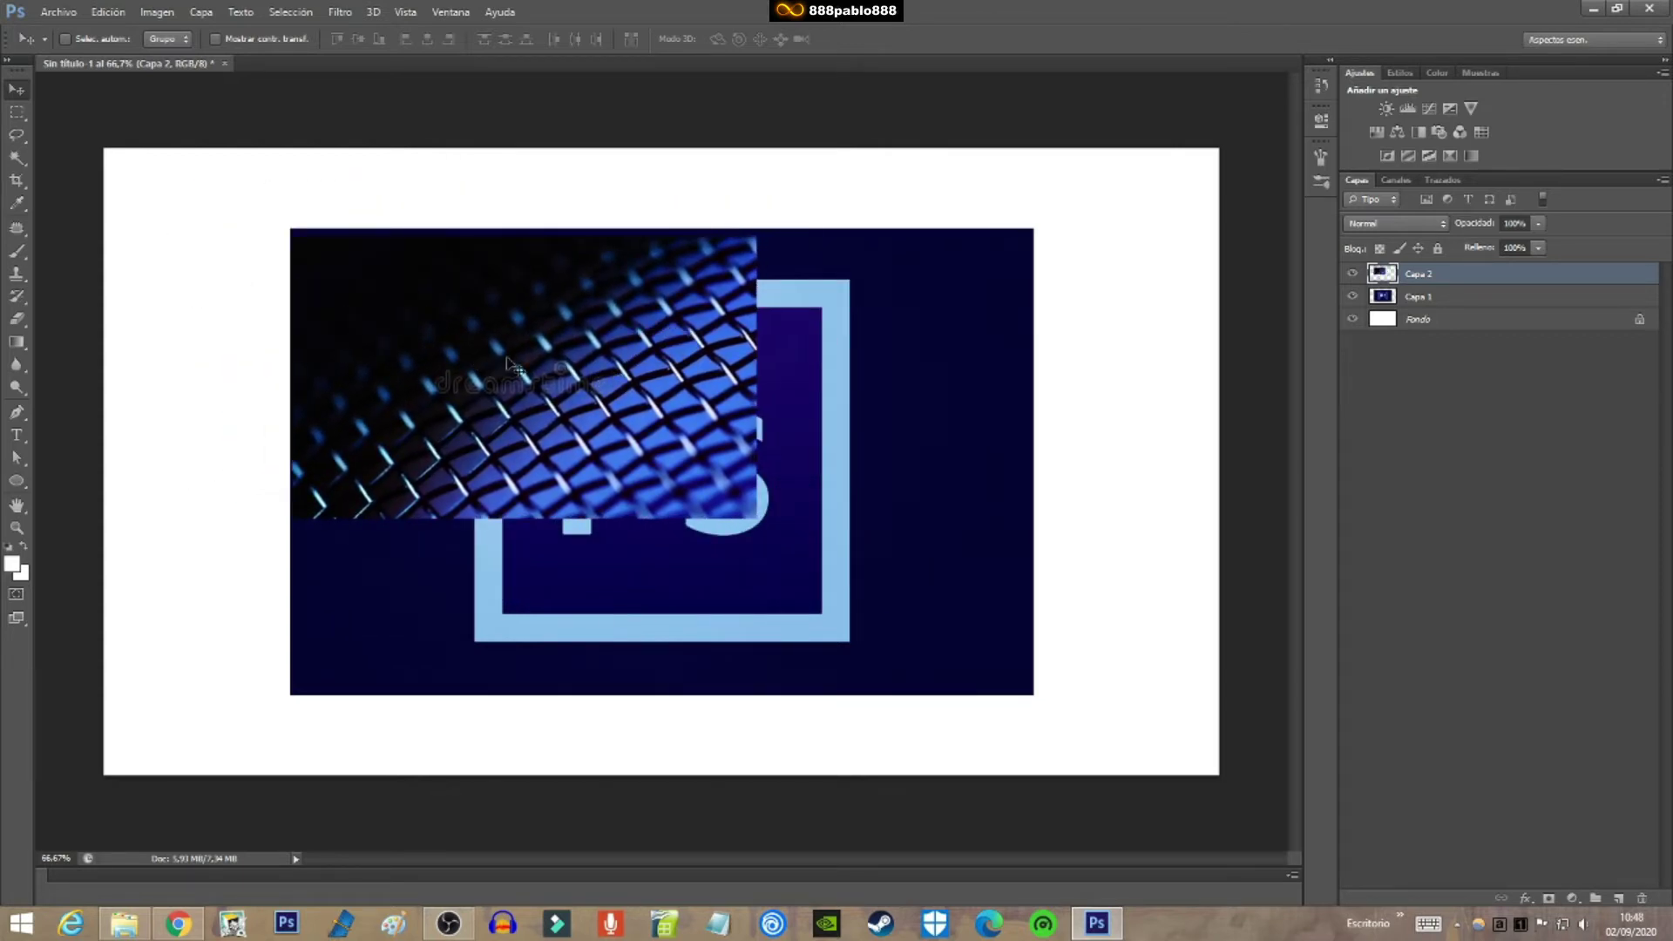
mouse_move(593, 414)
mouse_down()
mouse_move(702, 447)
mouse_move(903, 417)
mouse_move(565, 555)
mouse_move(609, 476)
mouse_move(558, 378)
mouse_up()
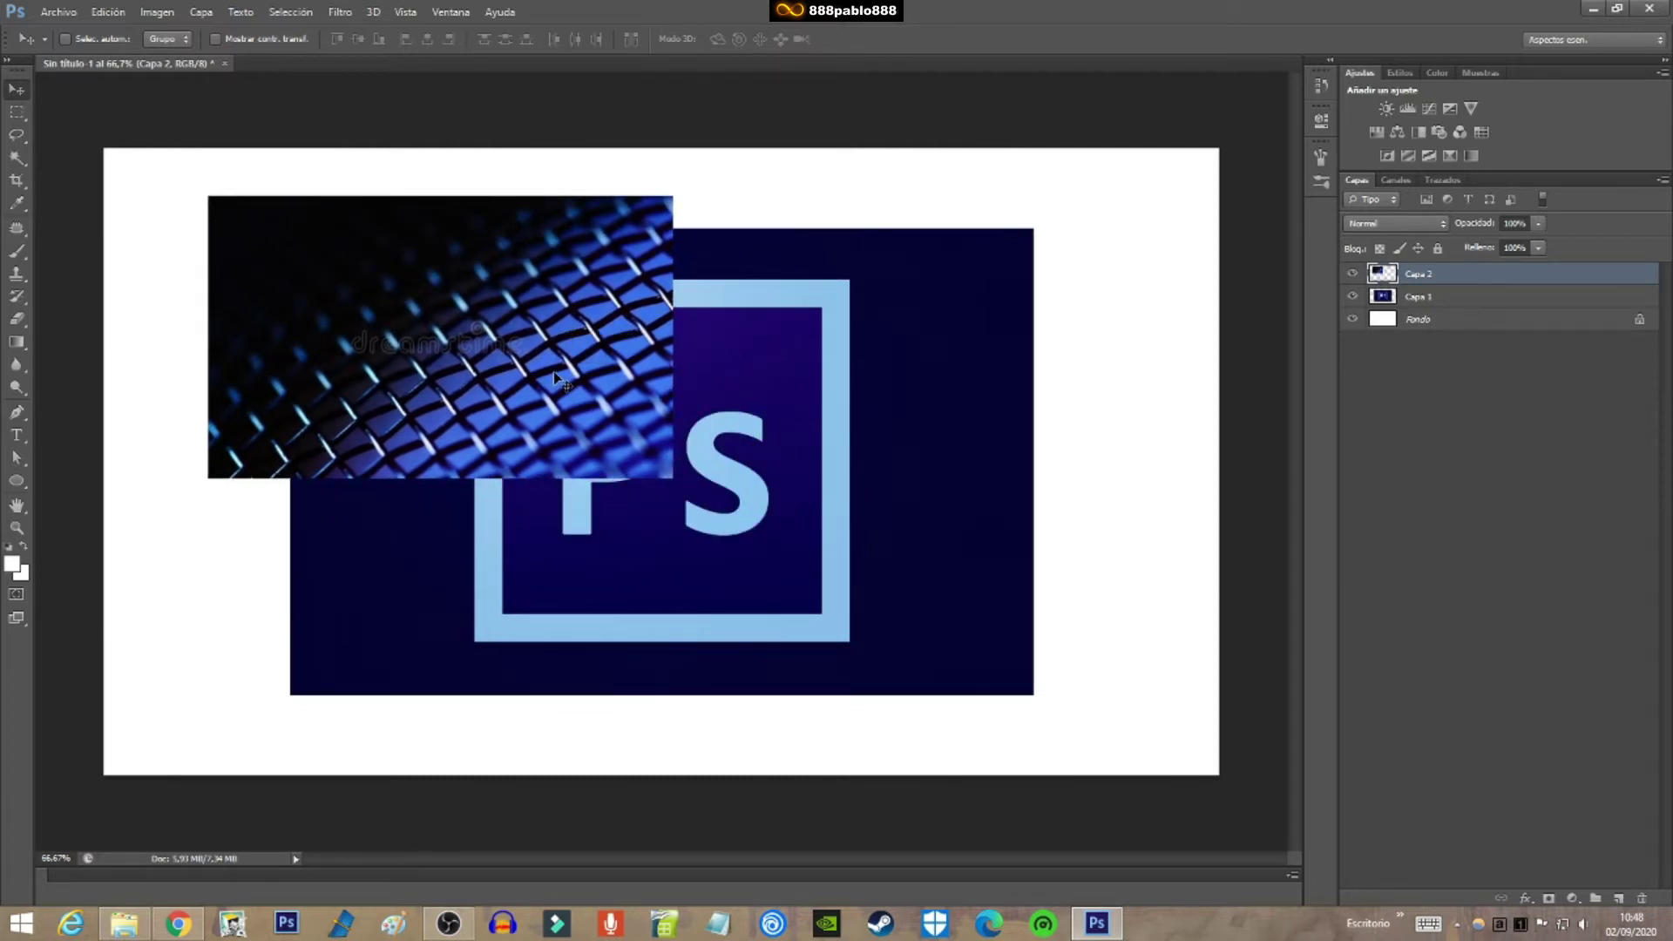
mouse_move(558, 379)
mouse_down()
mouse_move(517, 360)
mouse_move(662, 381)
mouse_move(785, 464)
mouse_up()
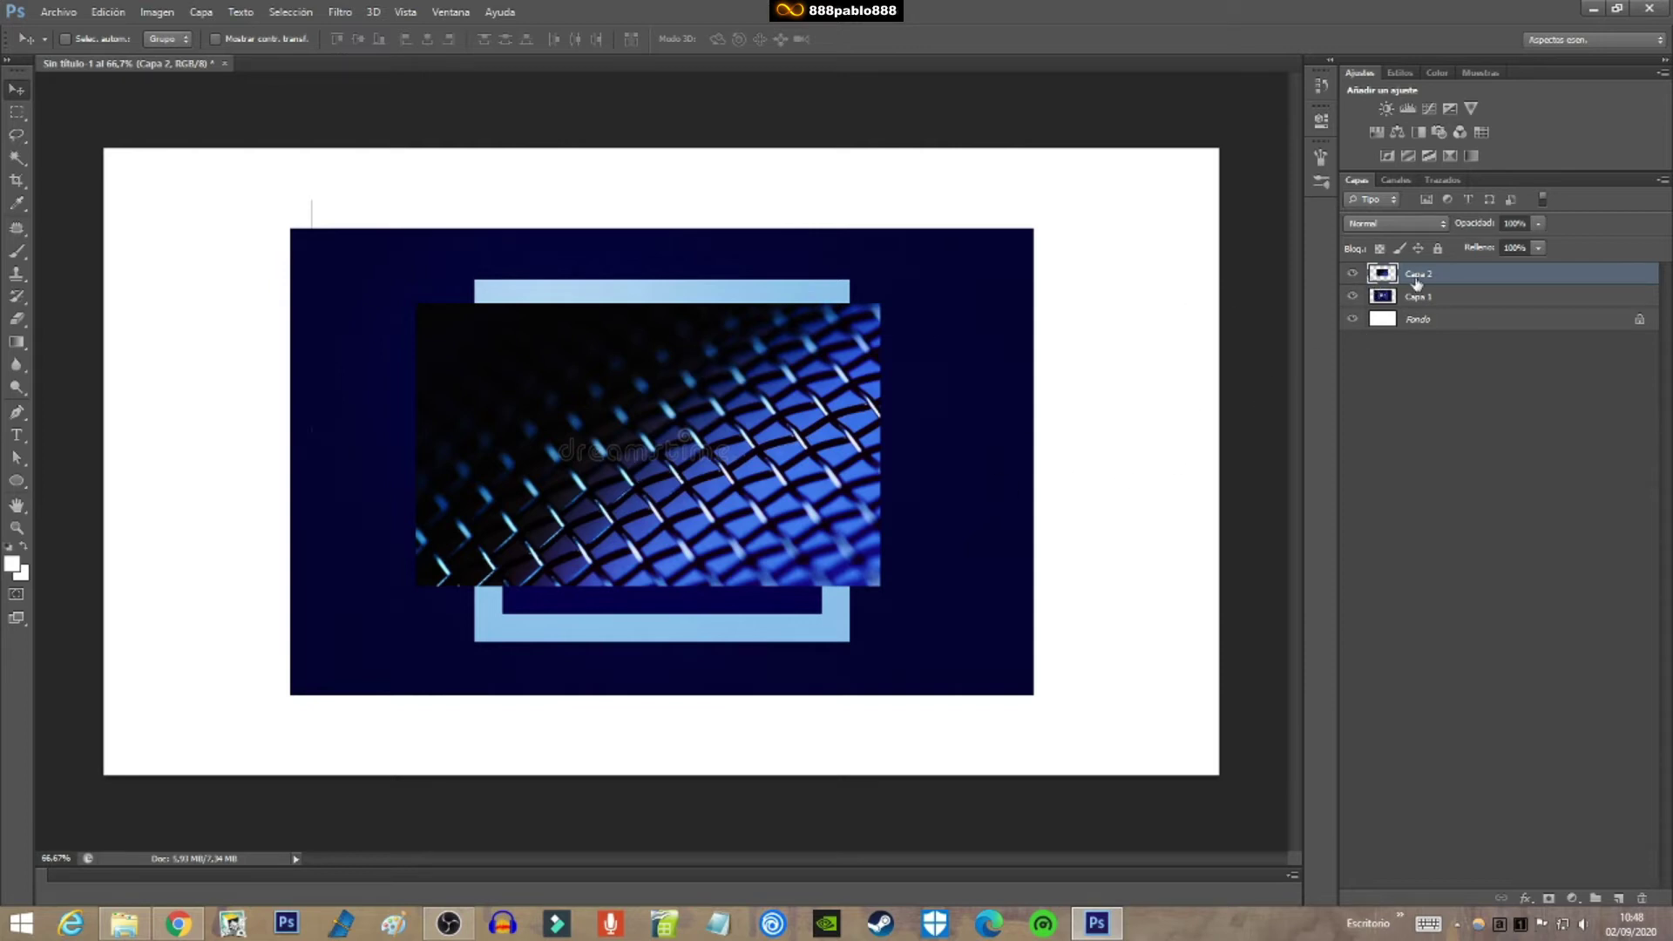
Shift the mesh photo over the logo, toggle its visibility, and drop Capa 2 below the logo
drag(697, 440, 819, 423)
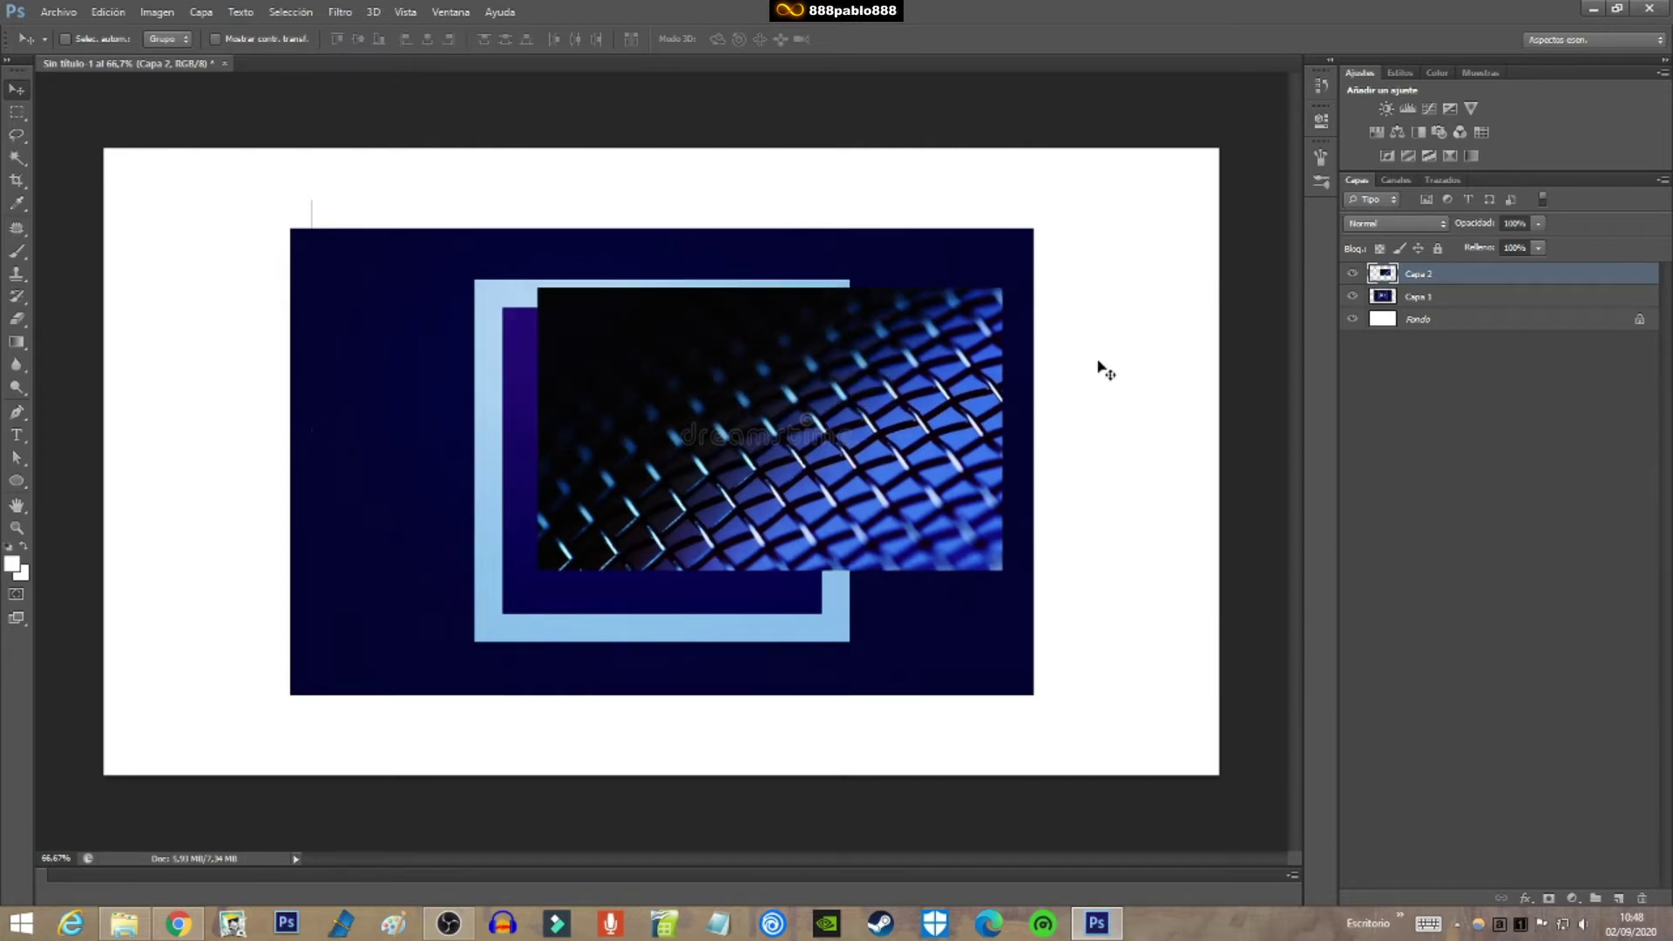
click(1353, 275)
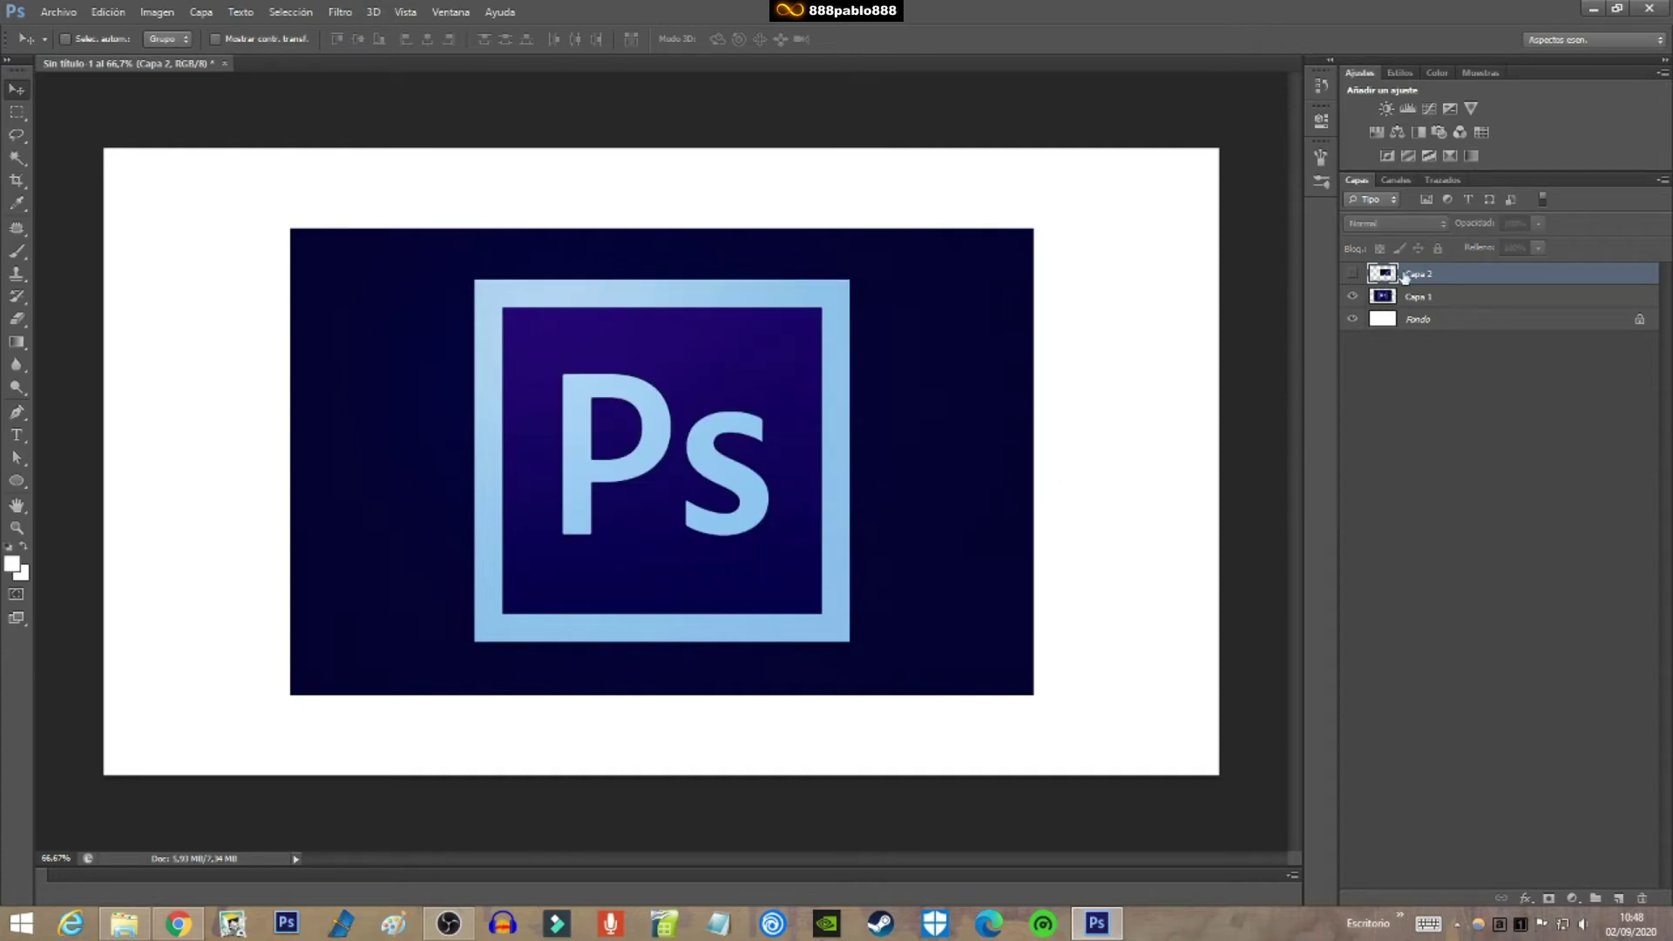
click(1353, 276)
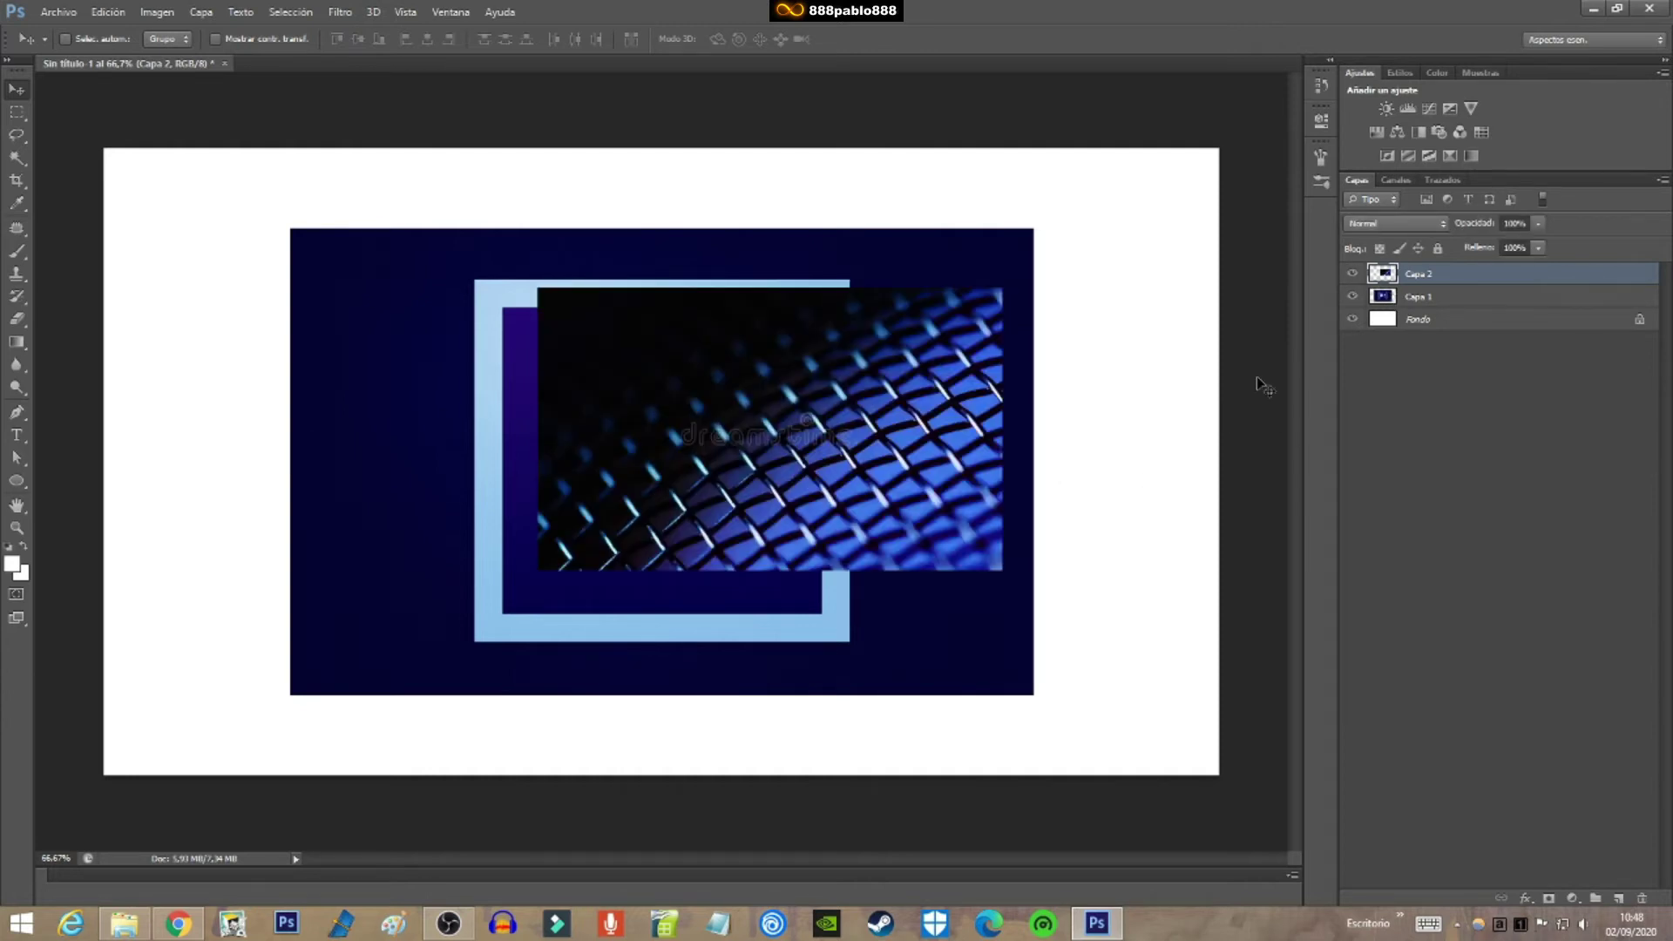
click(1353, 276)
click(1353, 275)
mouse_move(875, 400)
mouse_down()
mouse_move(318, 501)
mouse_move(782, 424)
mouse_up()
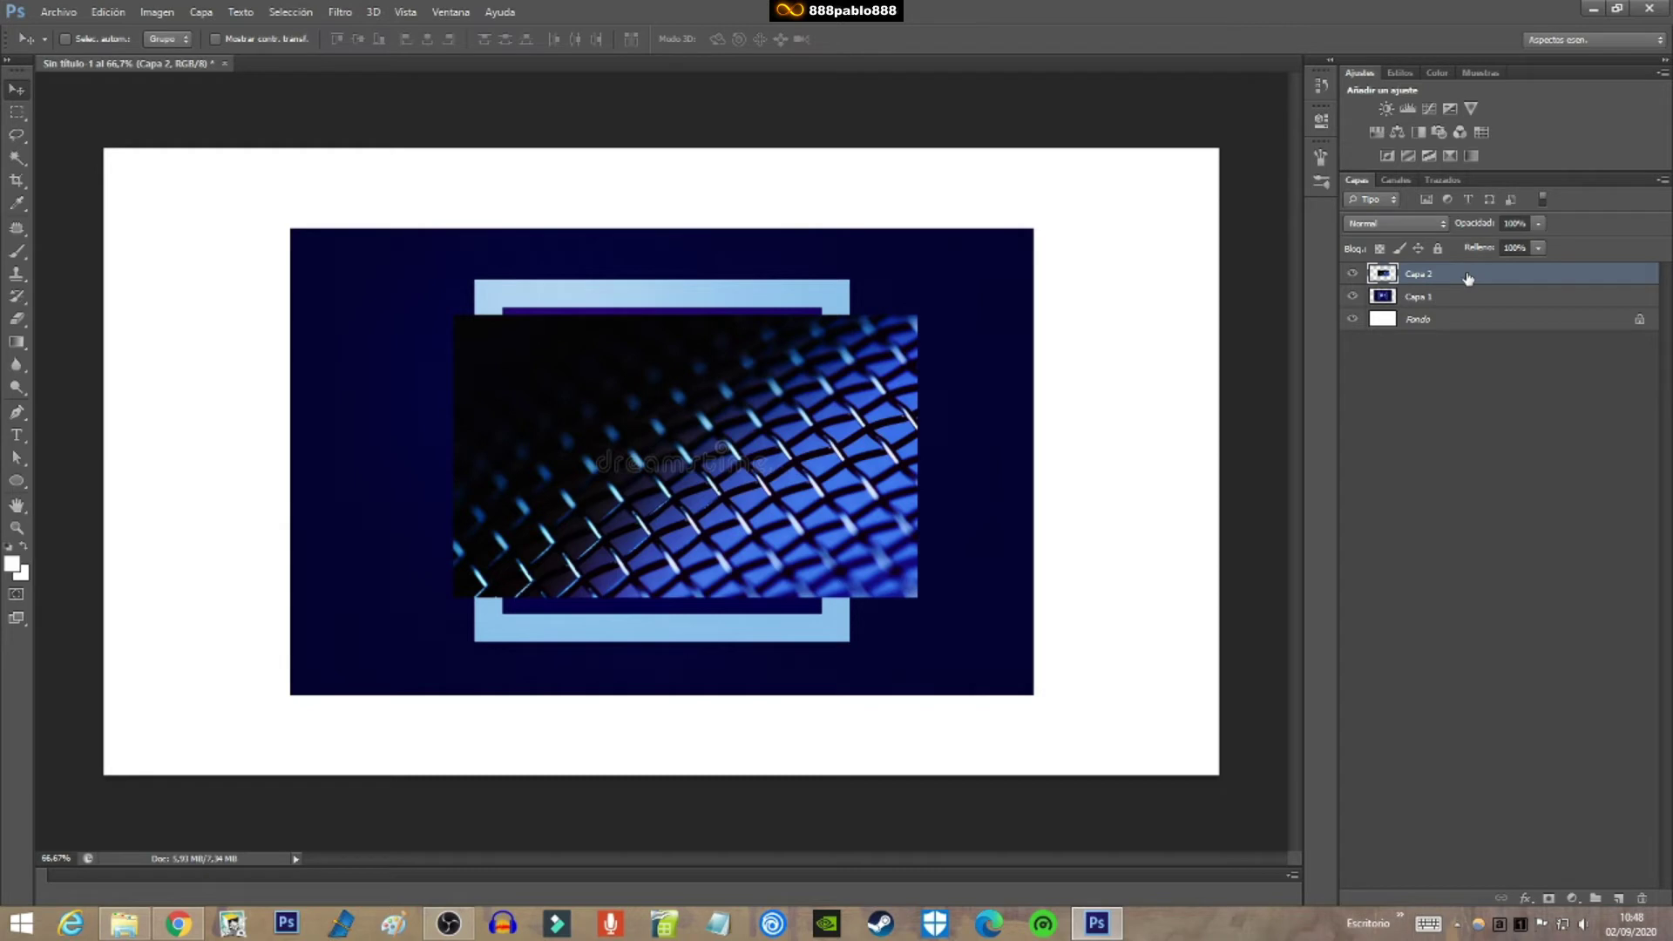
drag(1468, 278, 1481, 309)
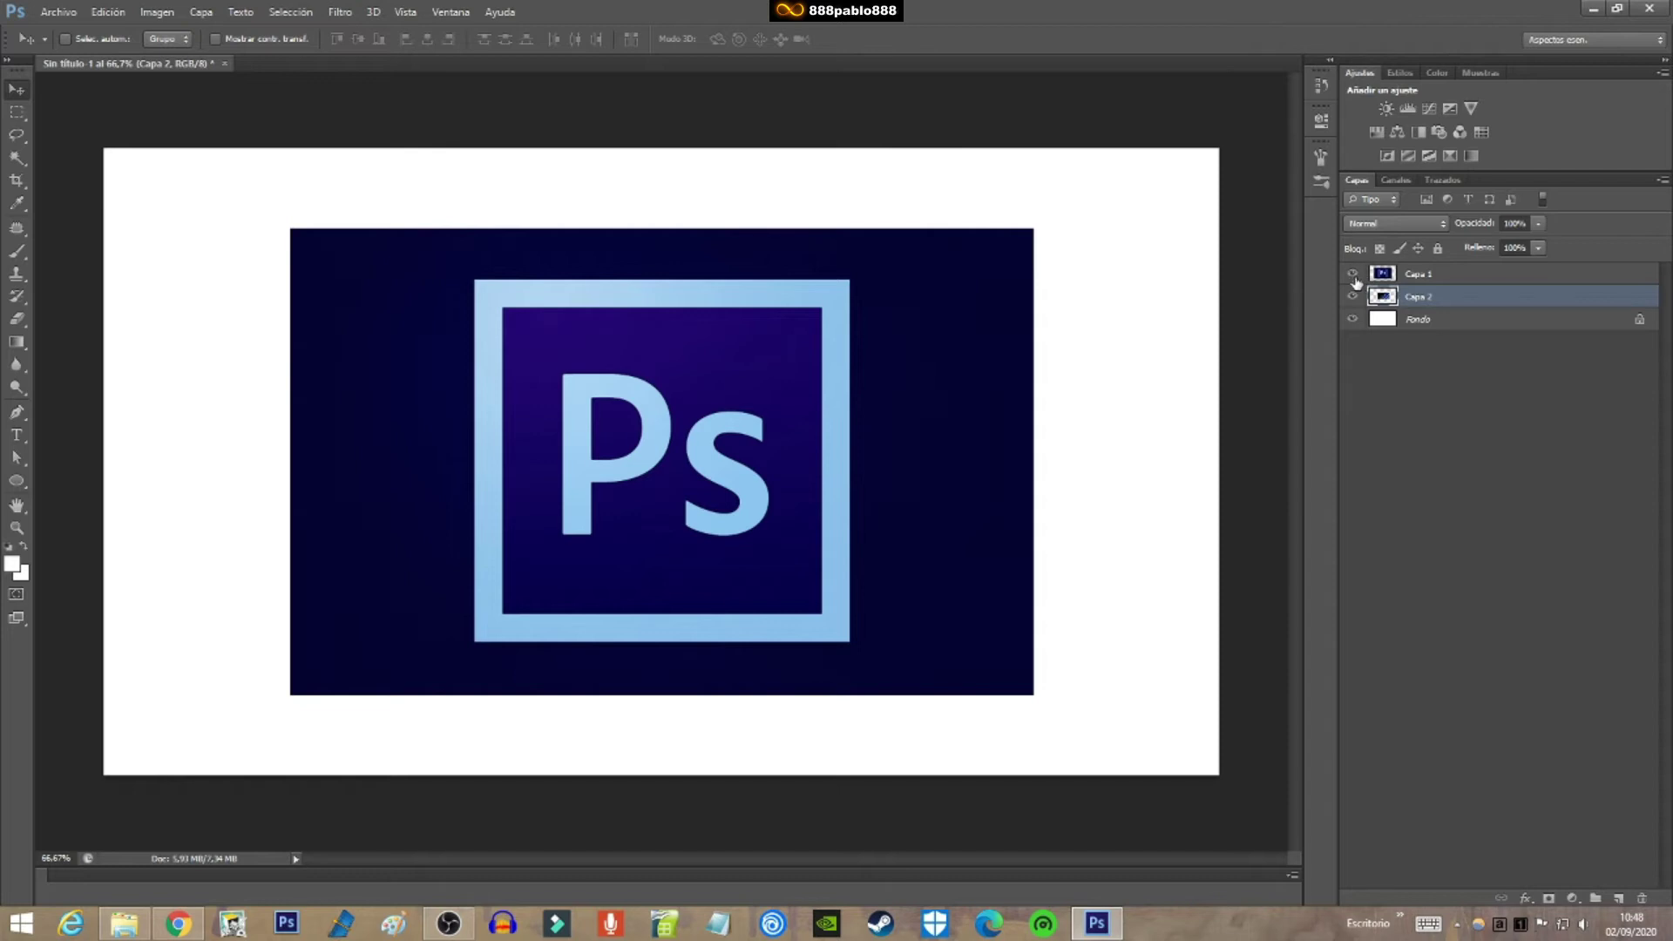
Restack Capa 2 above Capa 1 and move the mesh photo left over the logo
click(1424, 275)
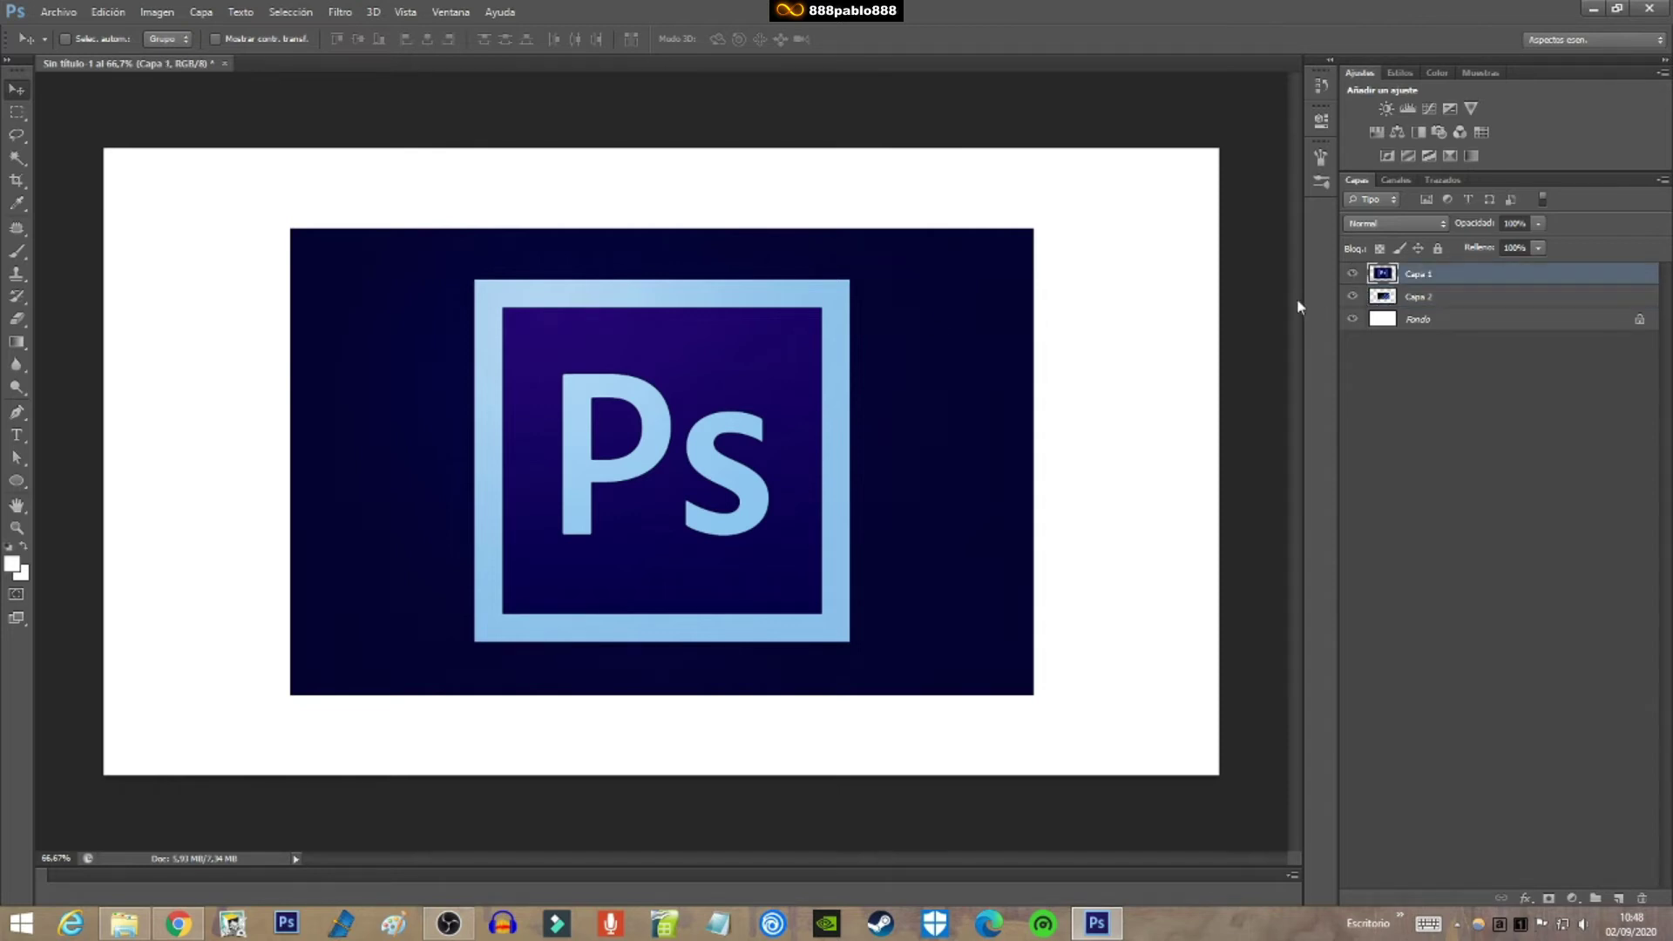
click(1353, 274)
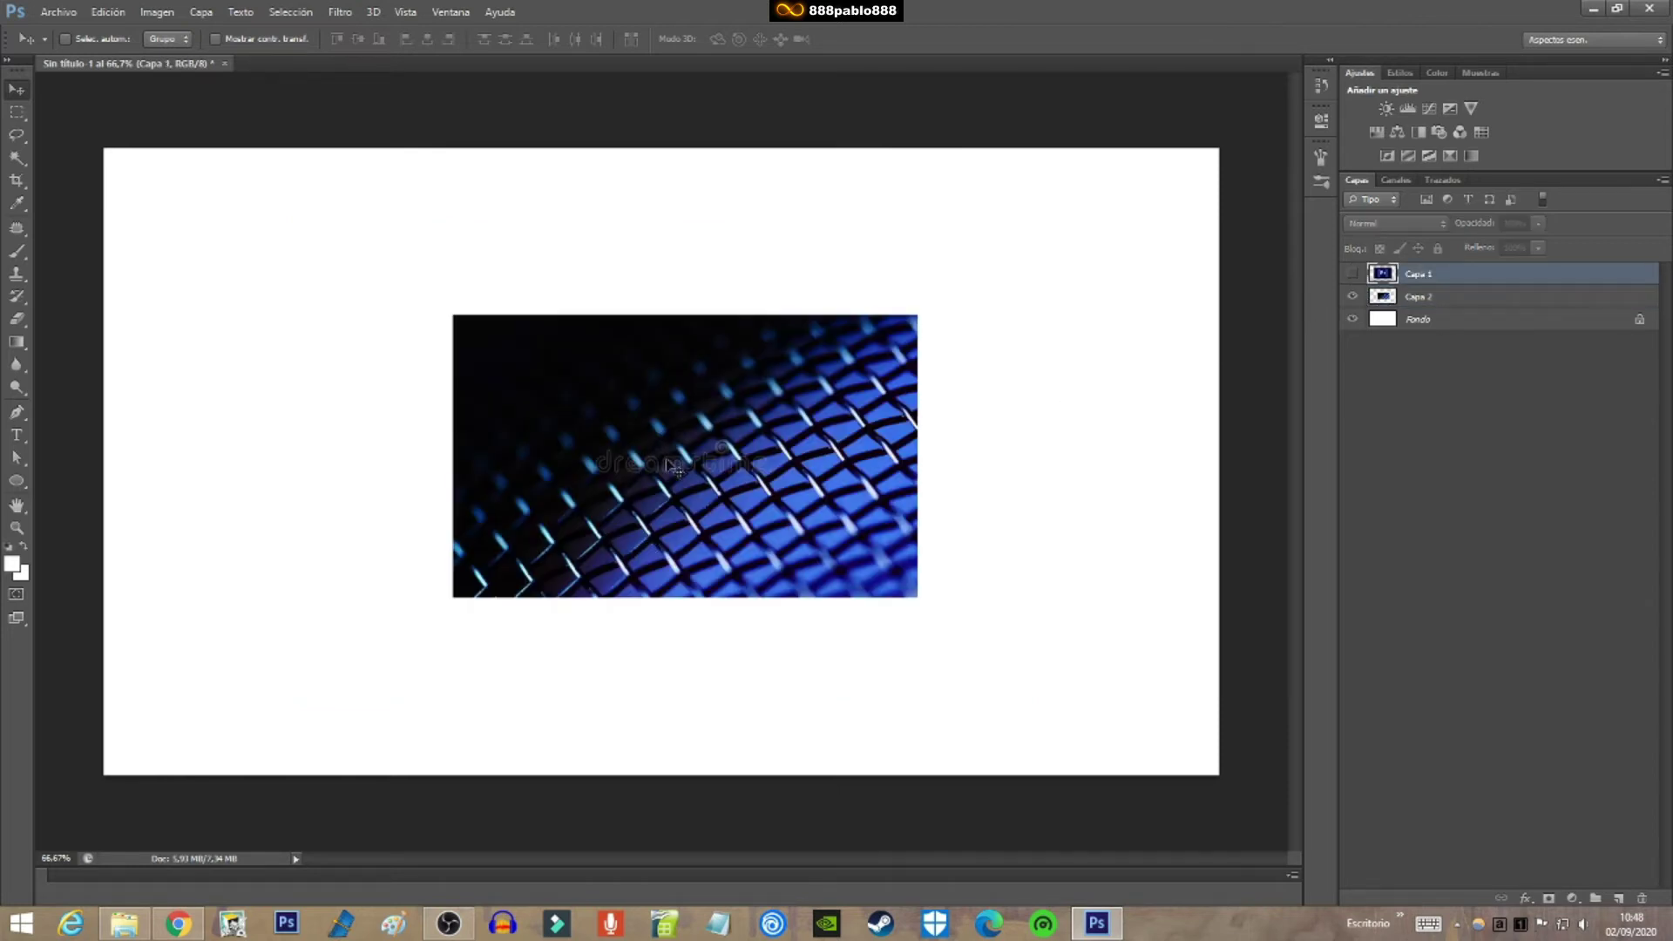
click(1353, 275)
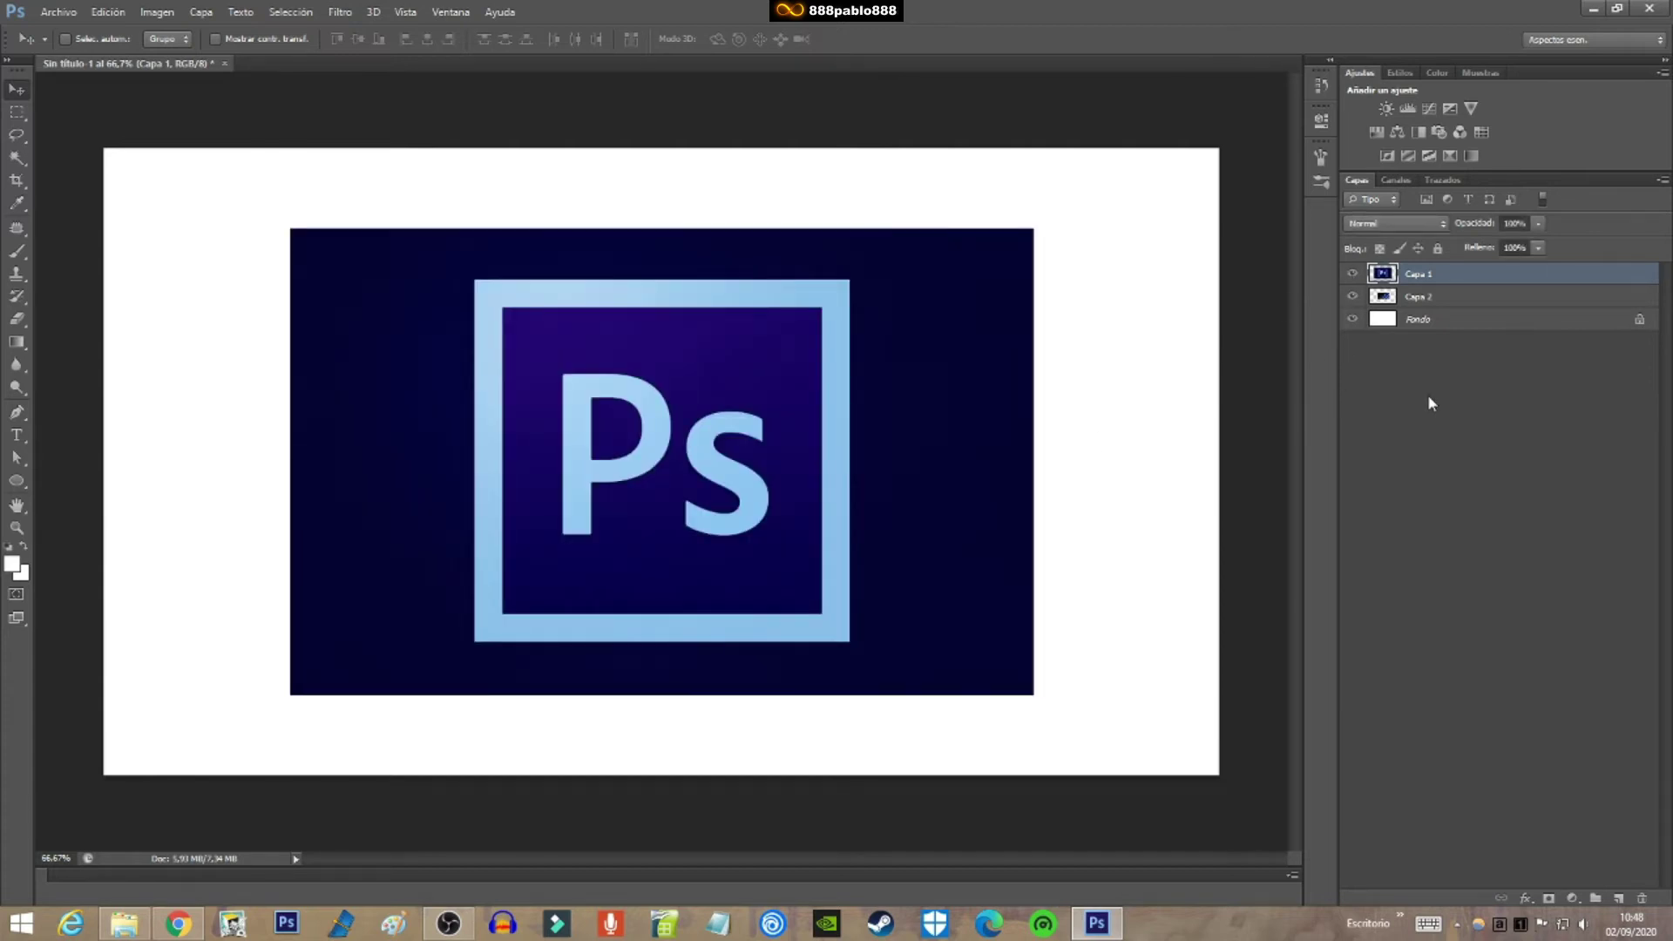
click(1446, 297)
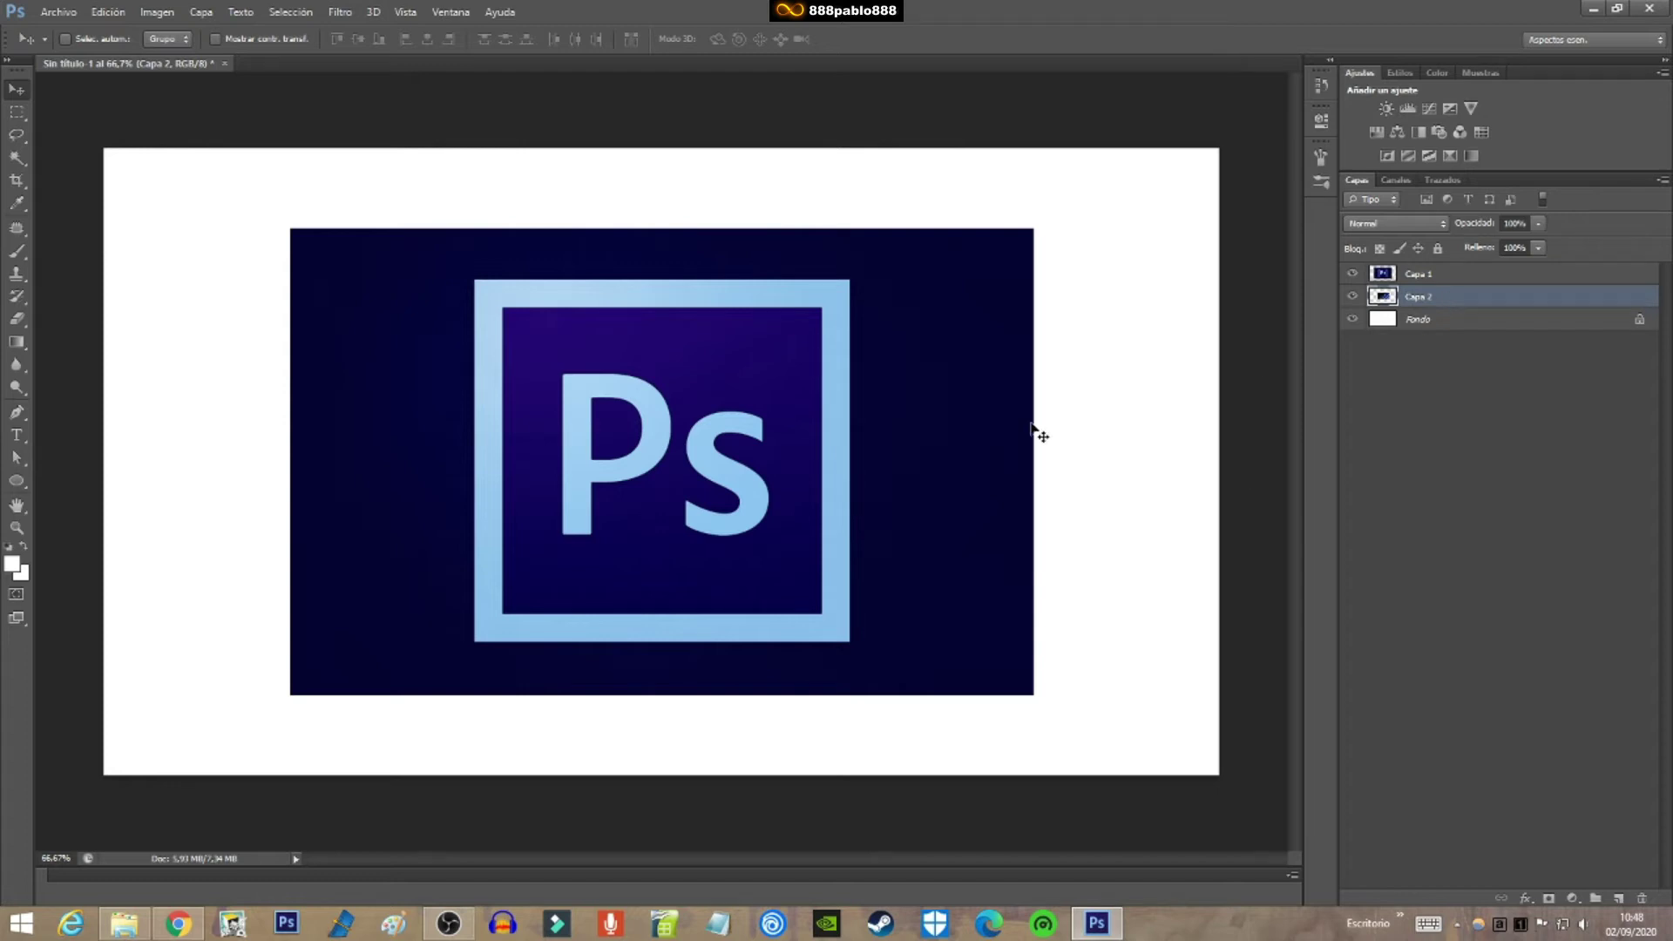
drag(1466, 306, 1462, 272)
mouse_move(766, 536)
mouse_down()
mouse_move(683, 514)
mouse_move(562, 531)
mouse_up()
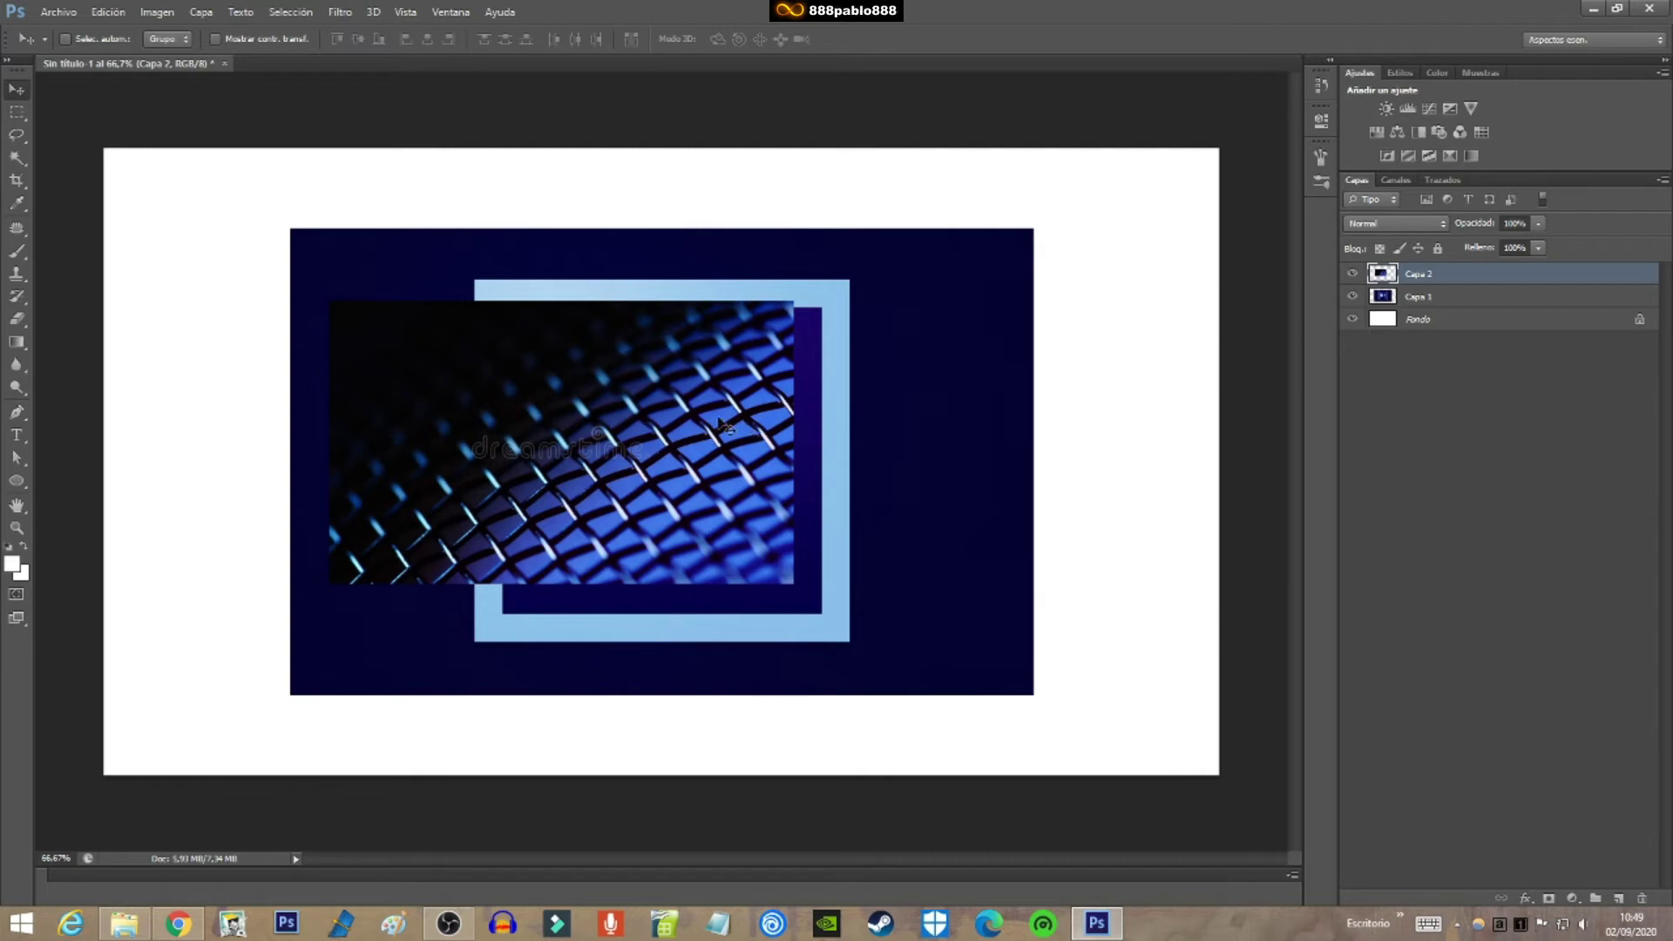
Free-transform the mesh photo to stretch across the full canvas, then nudge it up
mouse_move(668, 460)
mouse_down()
mouse_move(649, 404)
mouse_move(453, 318)
mouse_up()
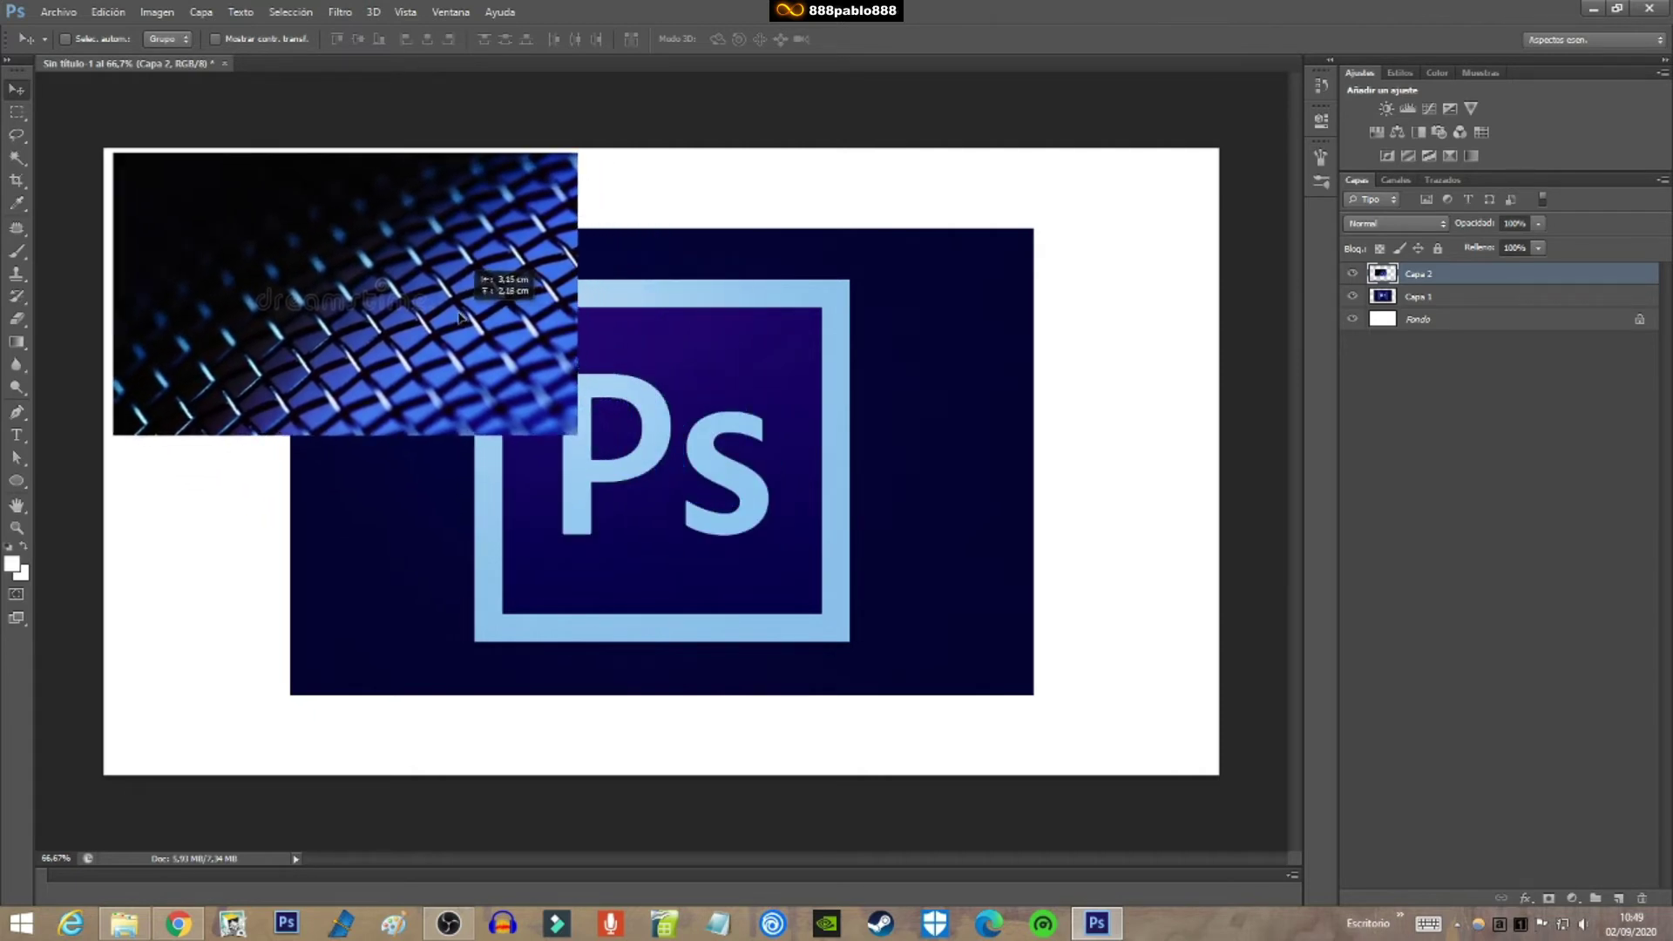
click(109, 13)
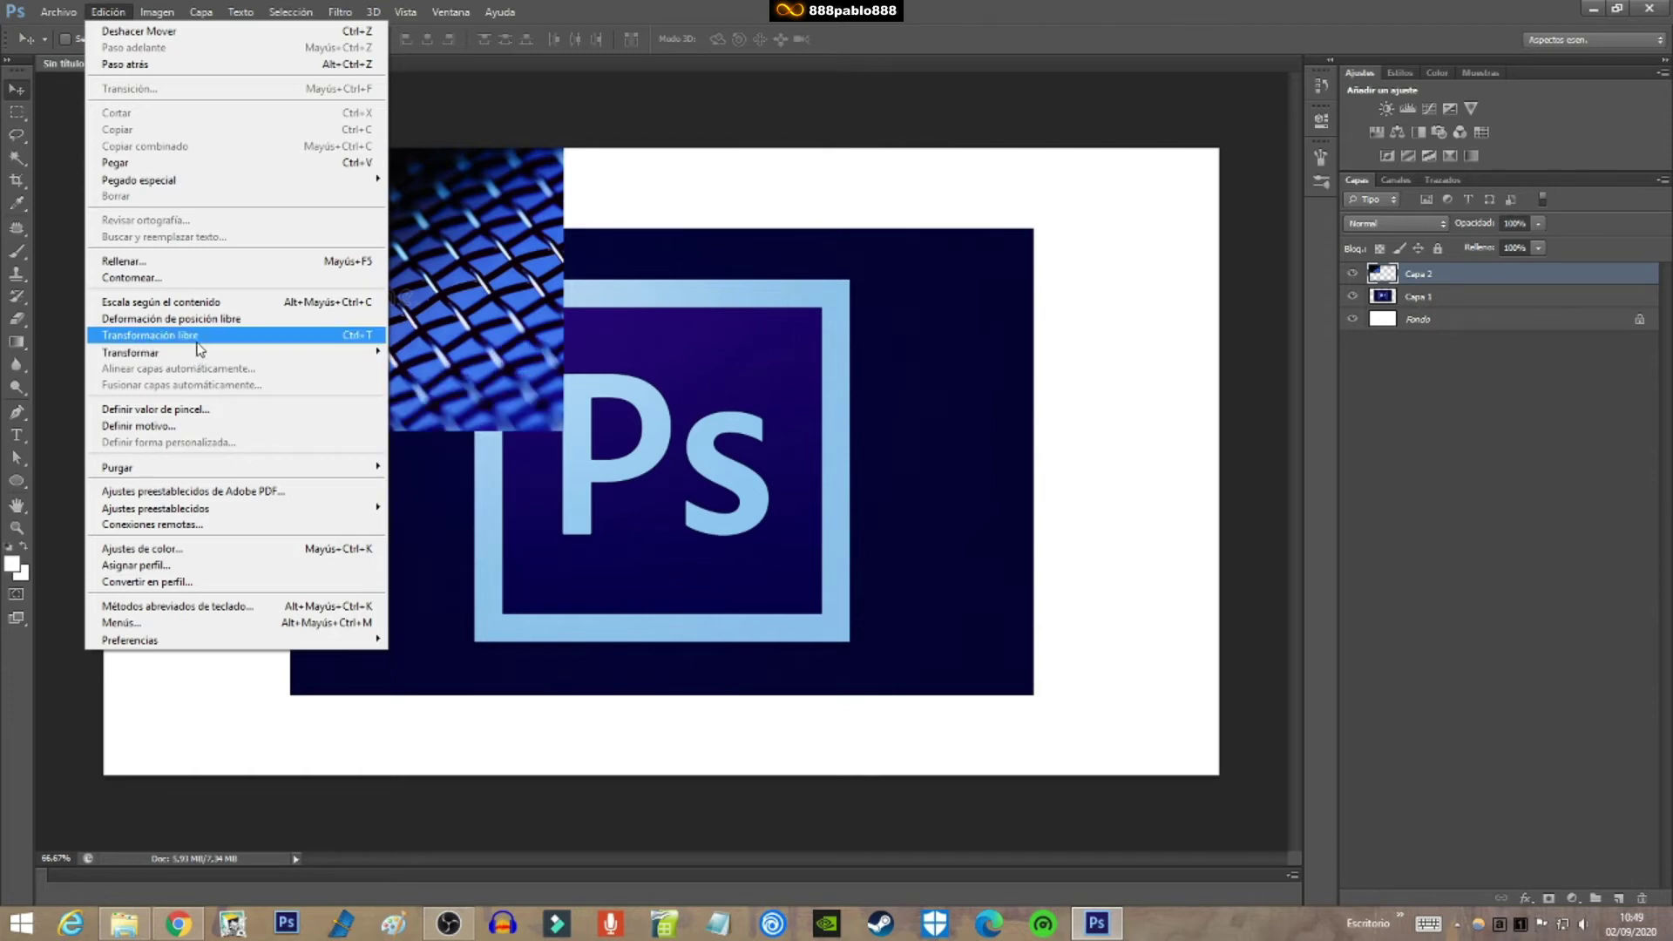
click(198, 340)
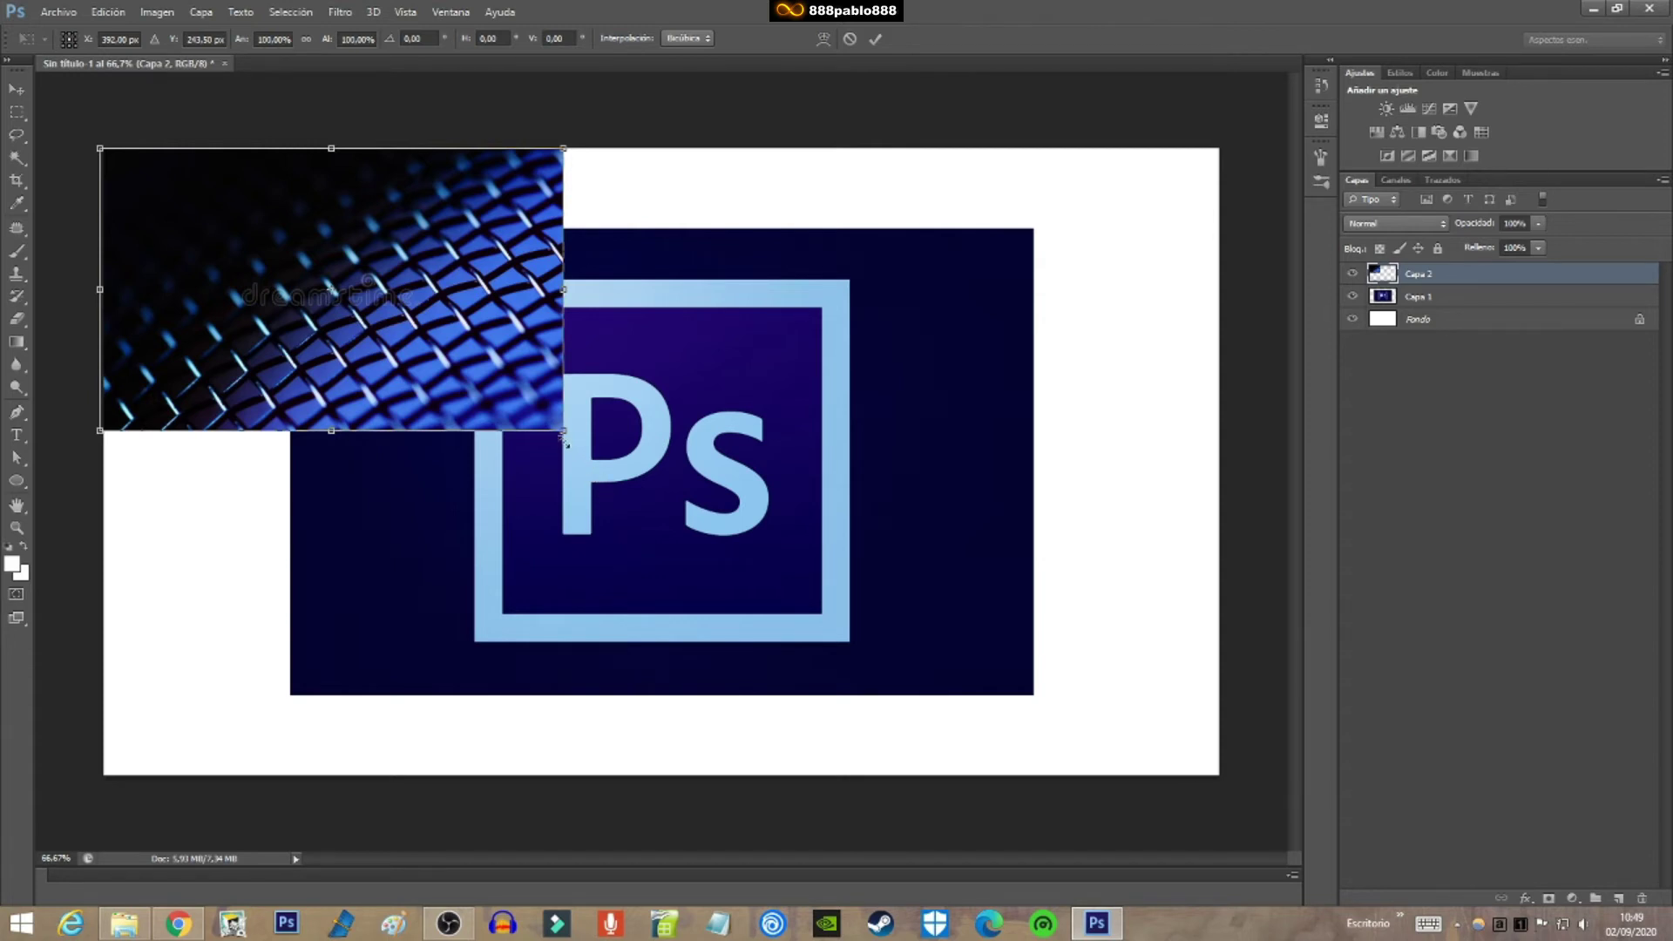
mouse_move(563, 433)
mouse_down()
mouse_move(1262, 824)
mouse_move(1251, 814)
mouse_up()
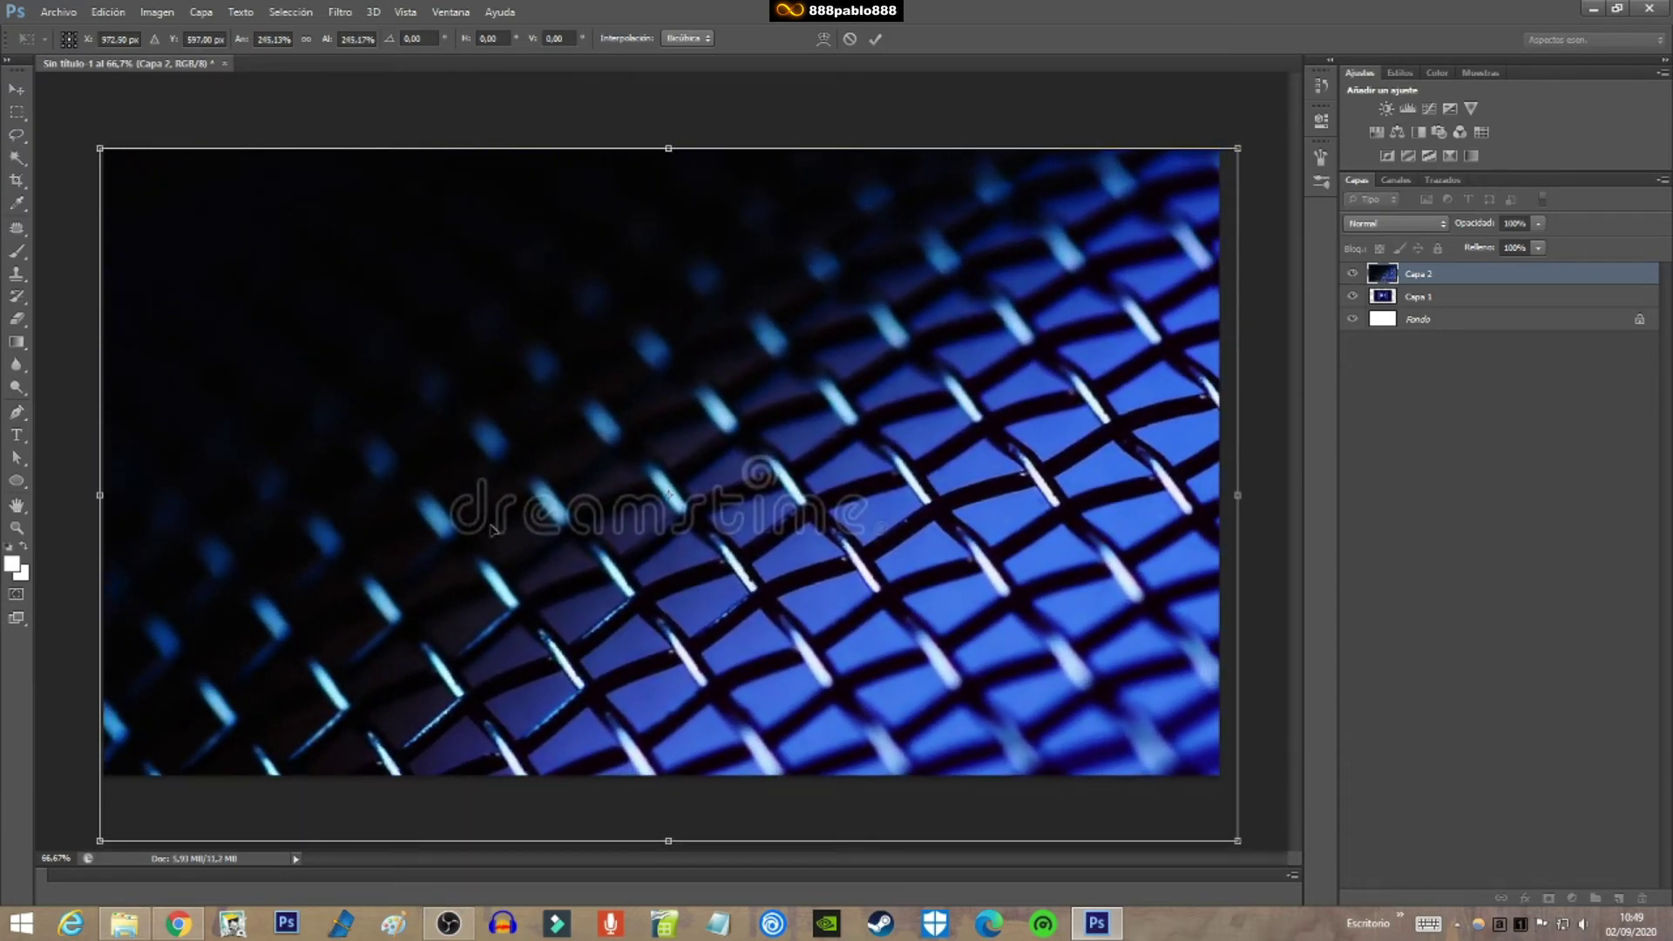
click(875, 40)
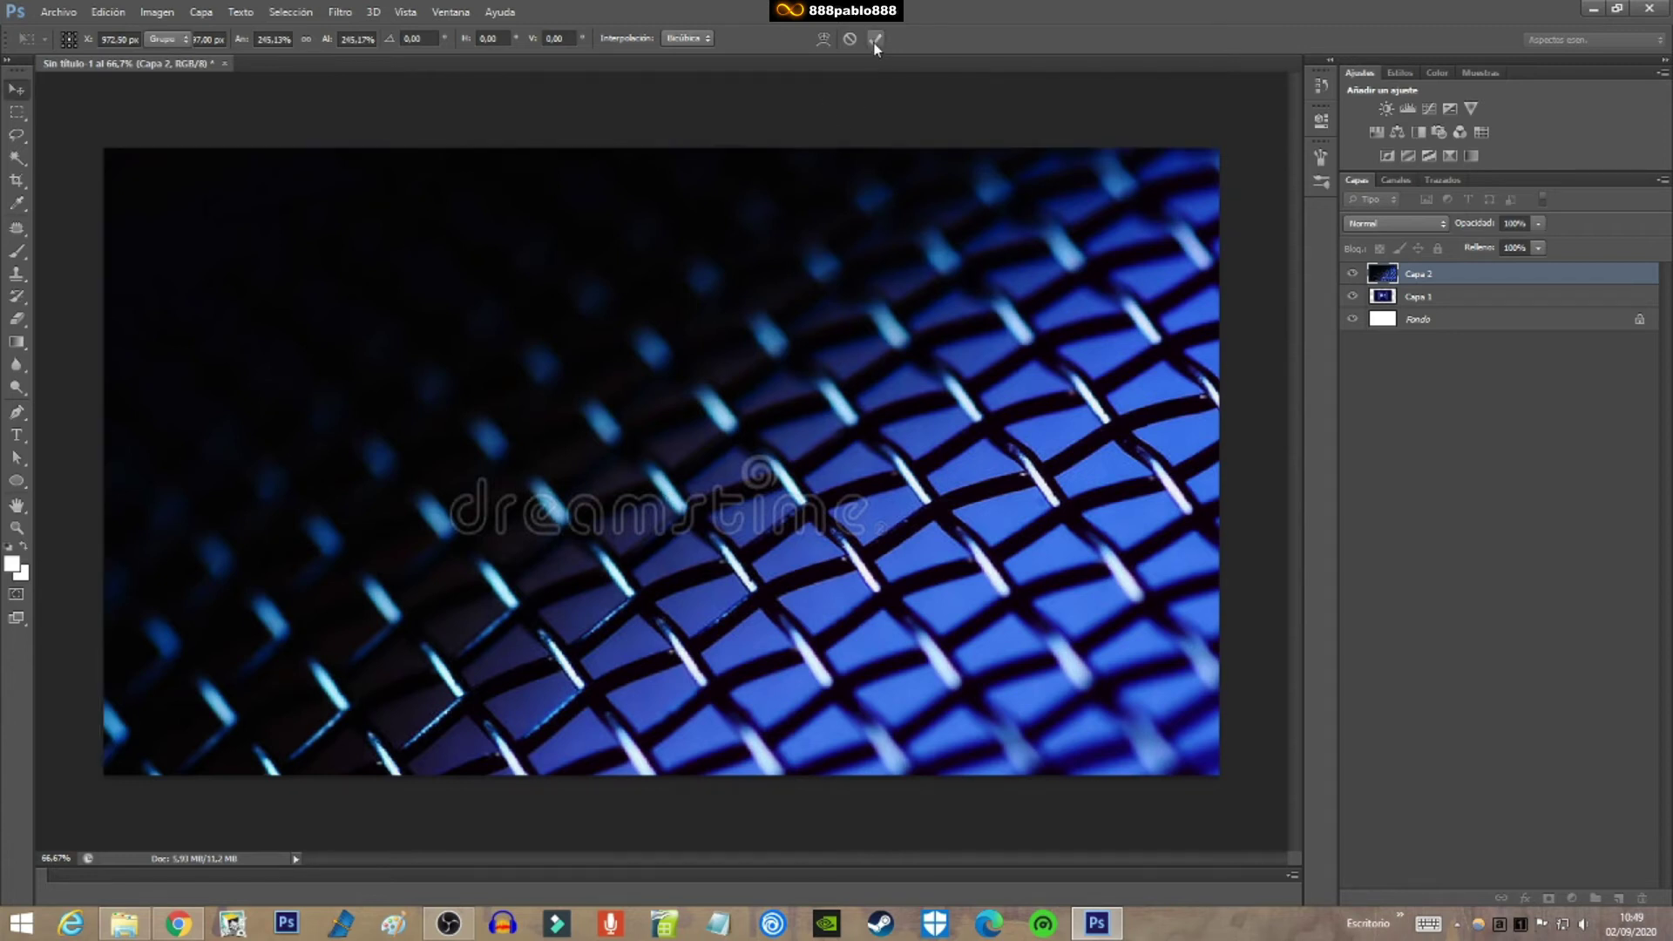
drag(753, 583, 743, 555)
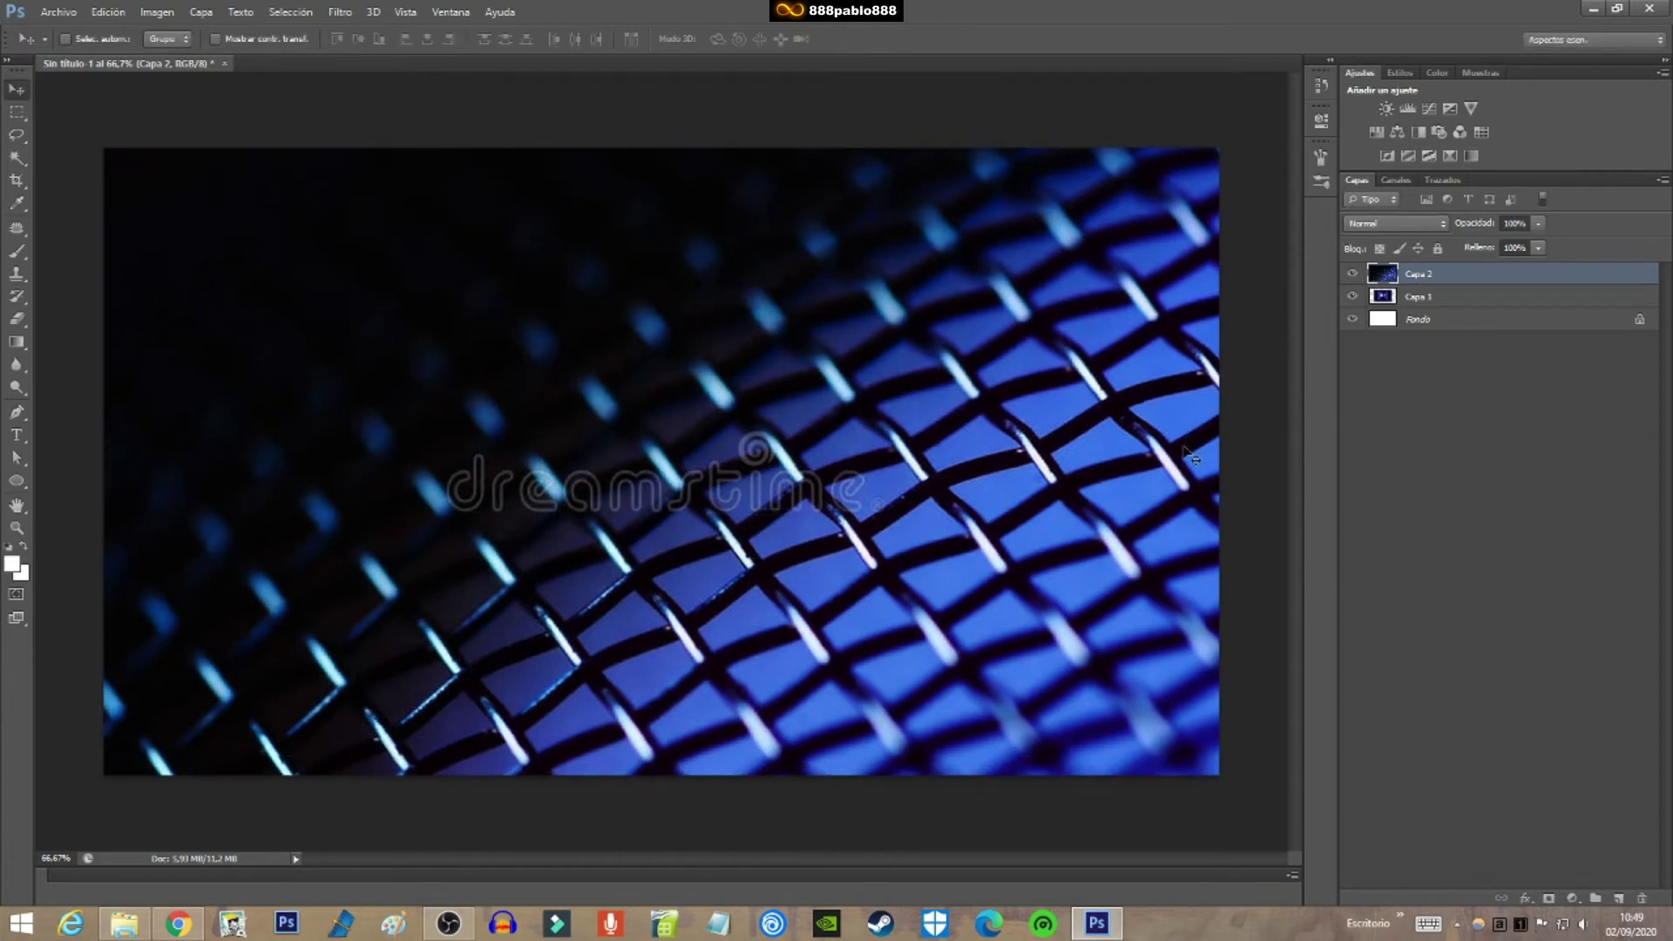
Raise logo layer Capa 1 above Capa 2, nudge the logo, and hide the mesh layer
click(1442, 298)
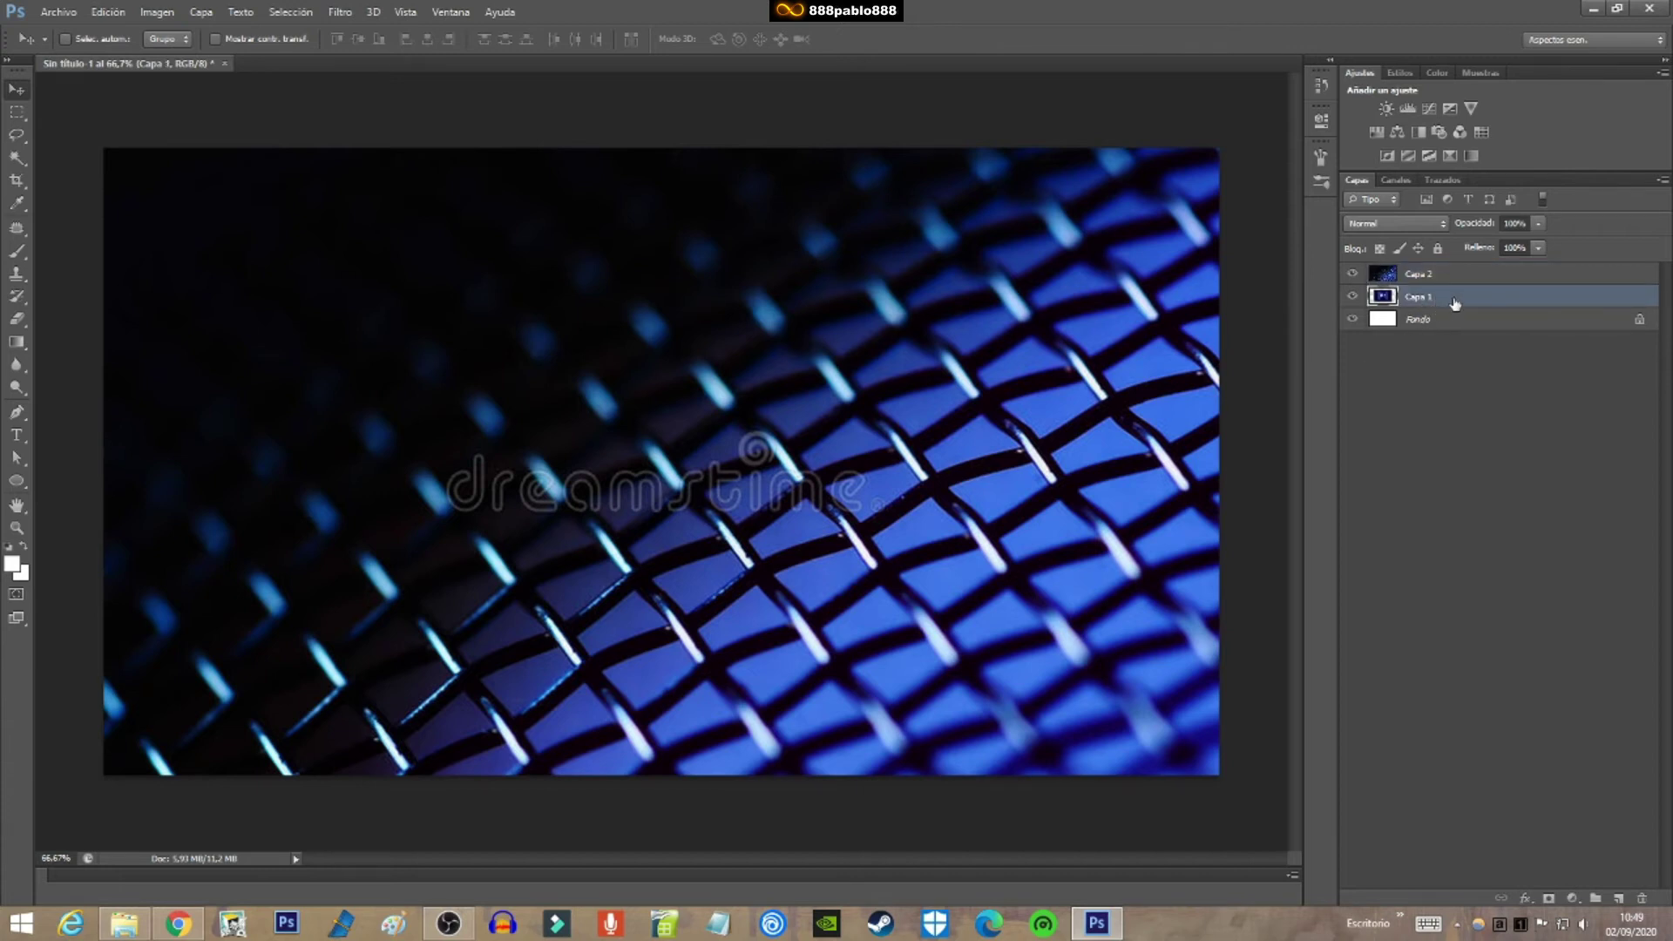
drag(1453, 302, 1448, 271)
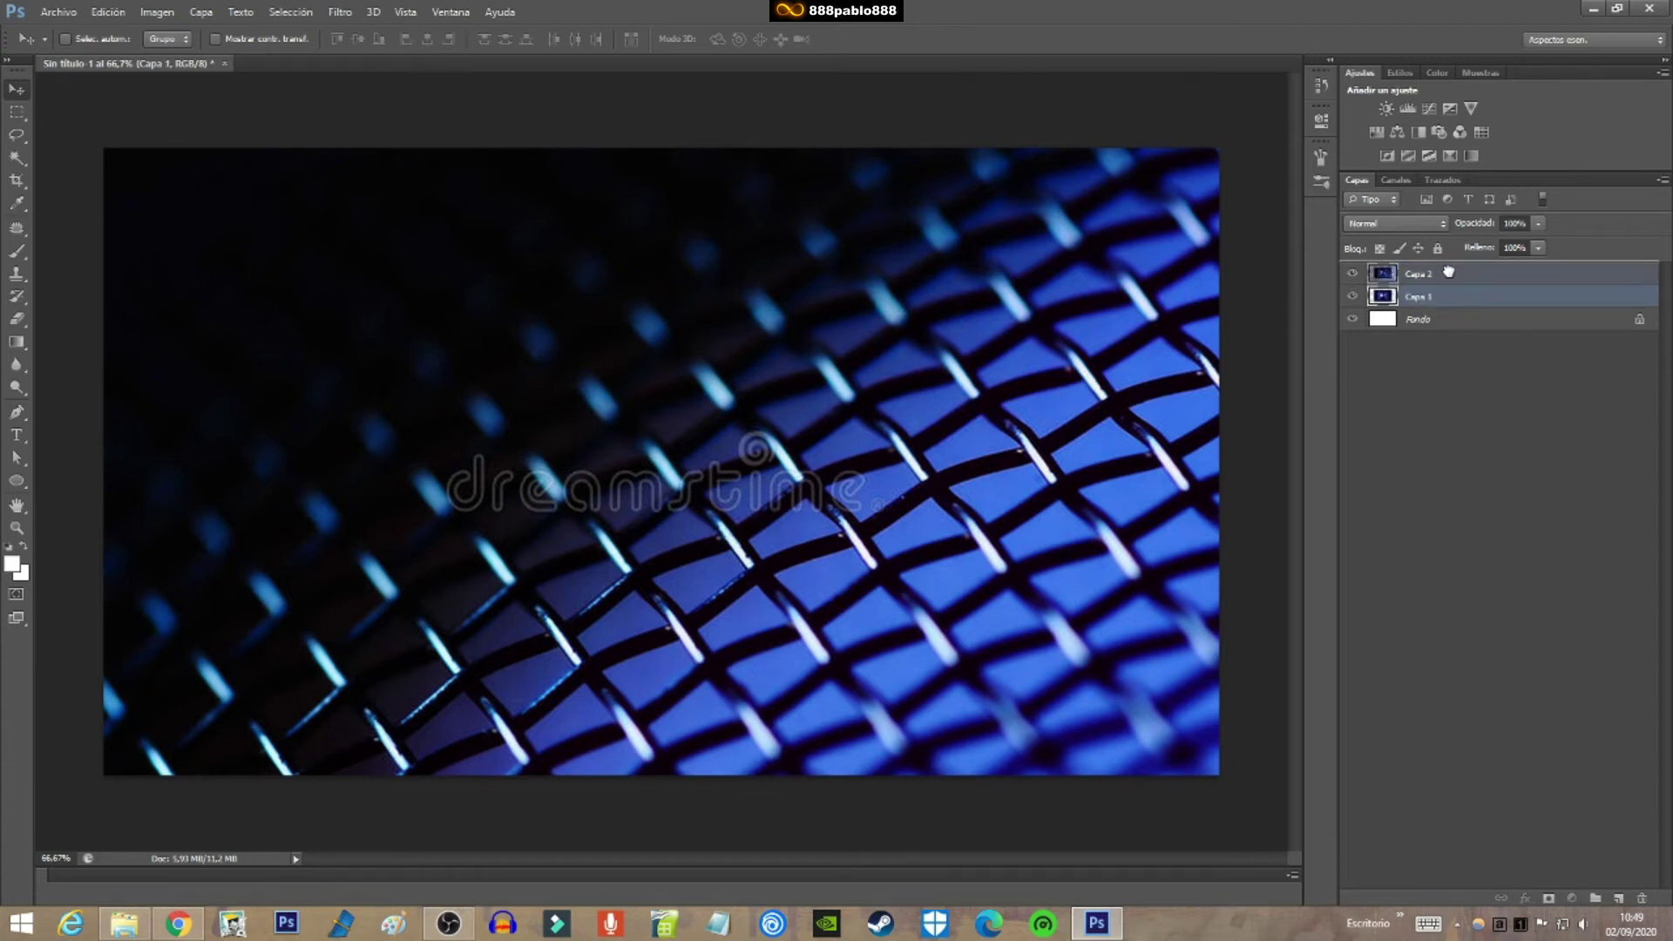
drag(826, 514, 818, 506)
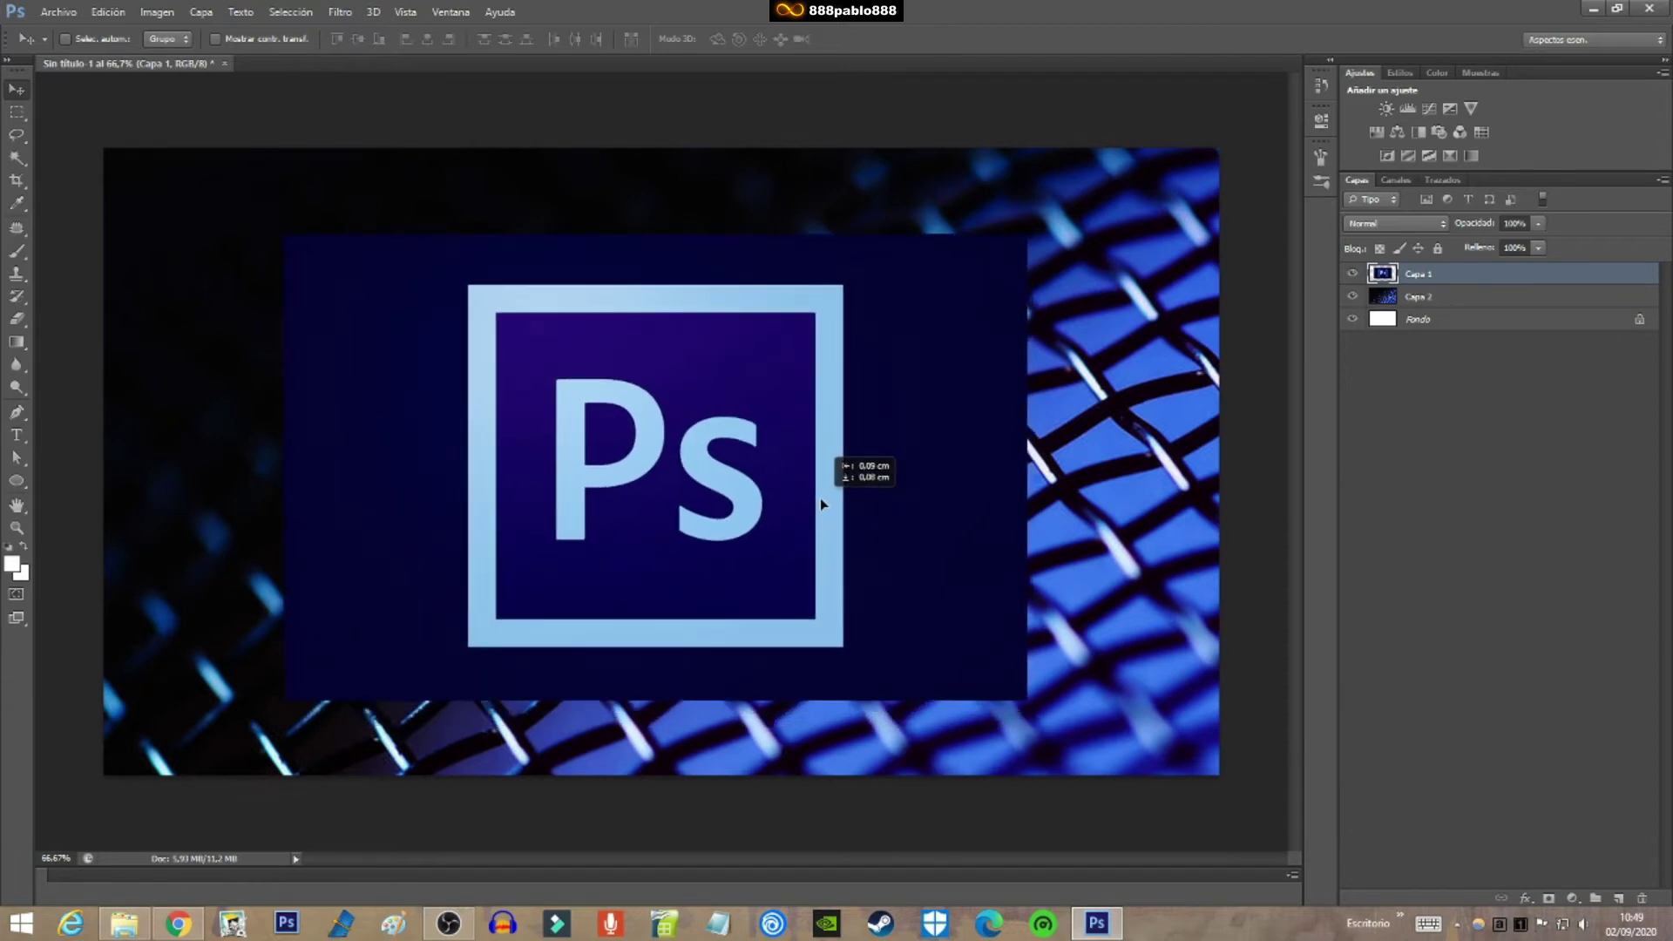
drag(817, 500, 824, 495)
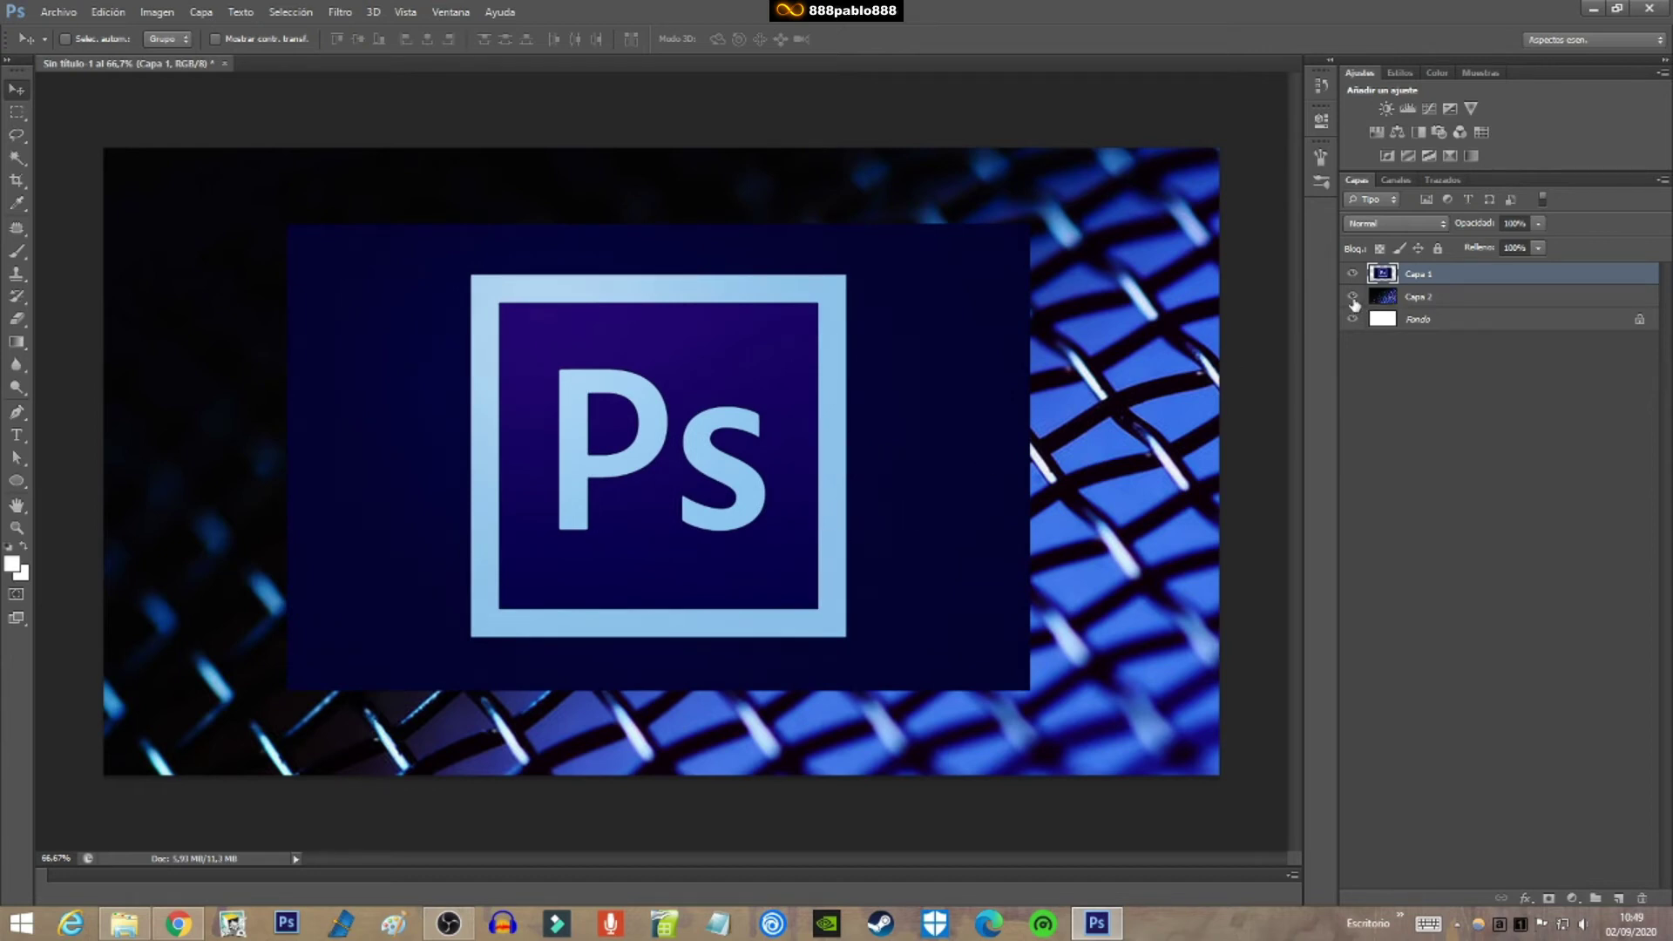
click(1354, 301)
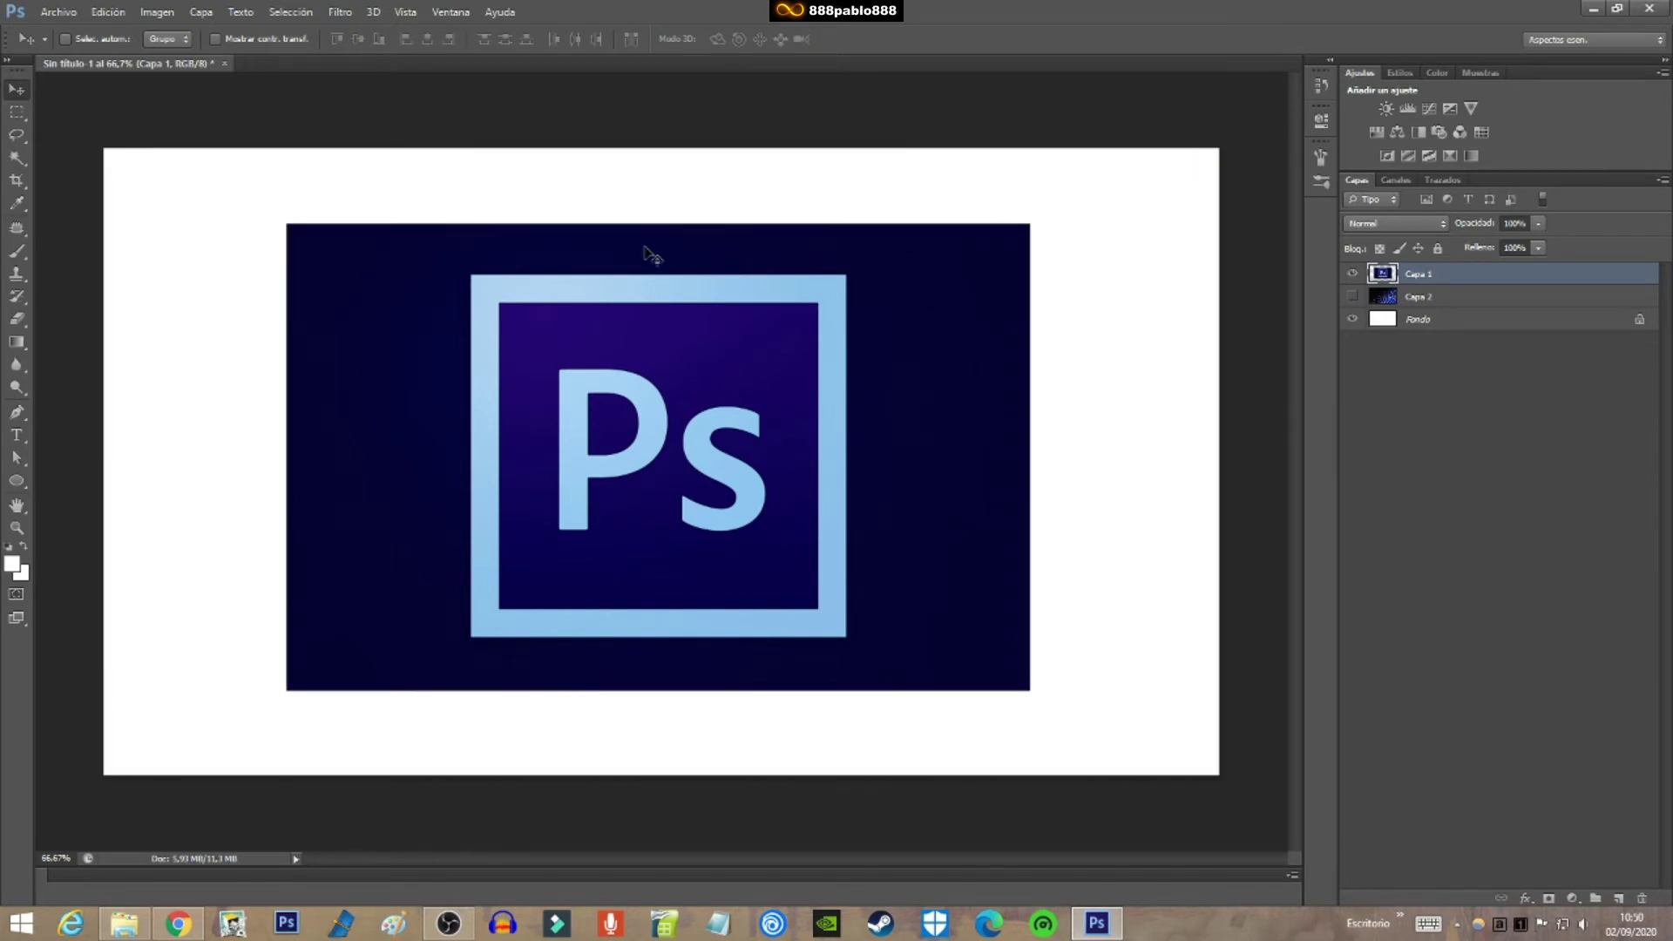
click(18, 114)
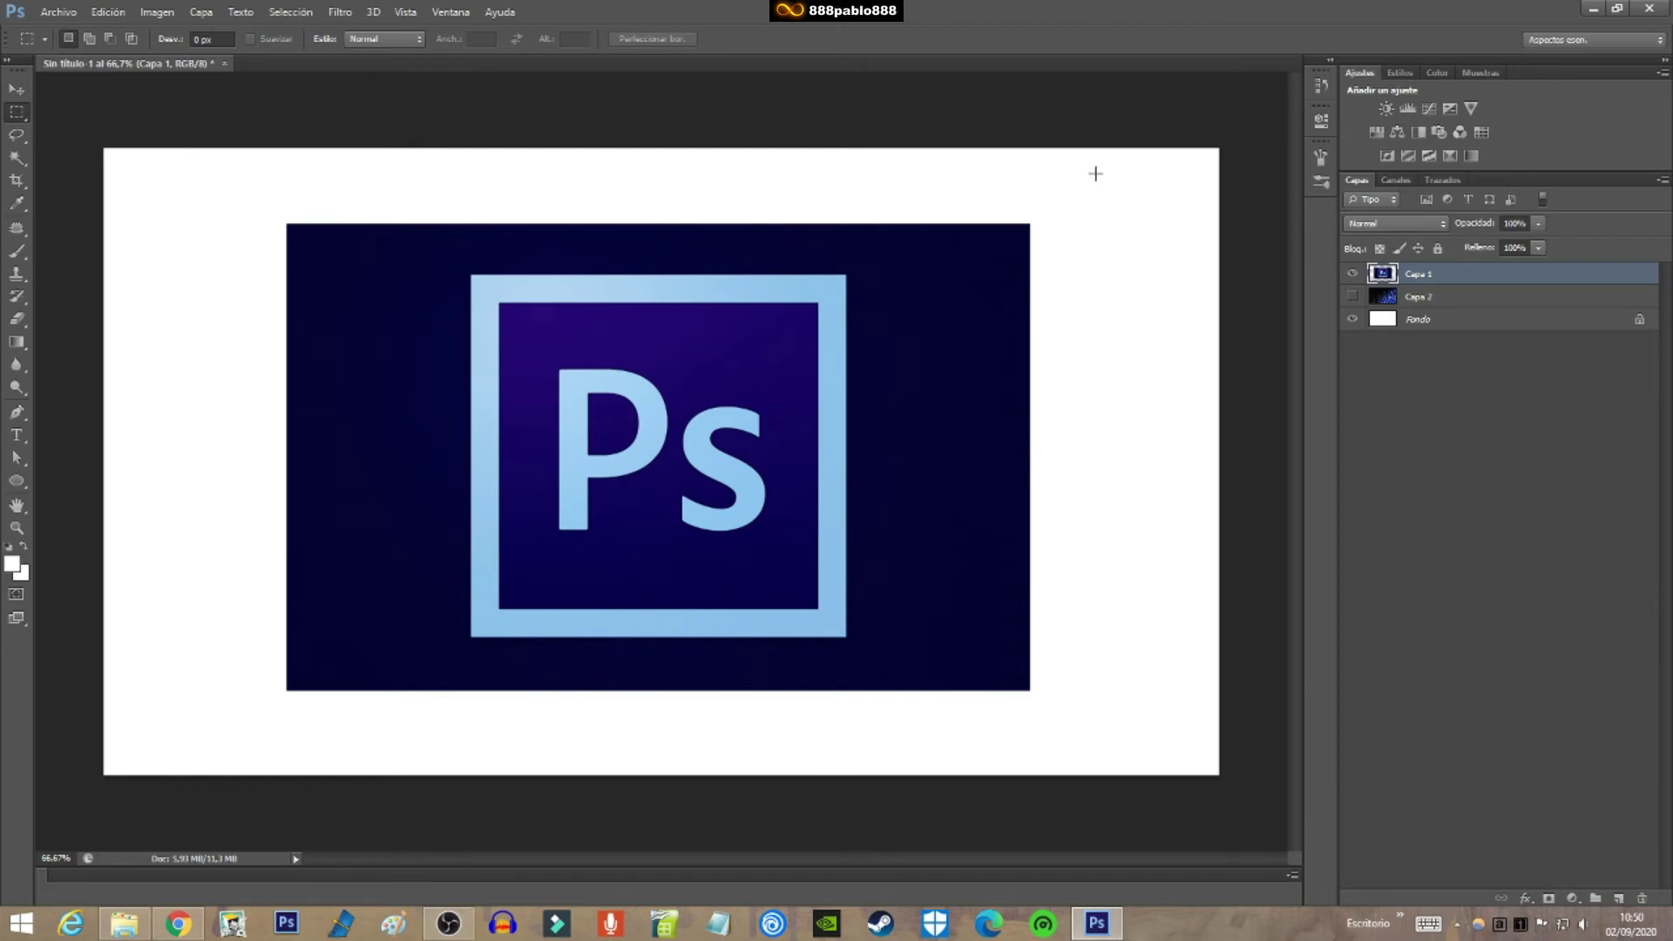
Delete the right-hand strip and the Magic Wand-selected dark blue backdrop around the Ps tile
mouse_move(1146, 148)
mouse_down()
mouse_move(954, 755)
mouse_move(847, 760)
mouse_up()
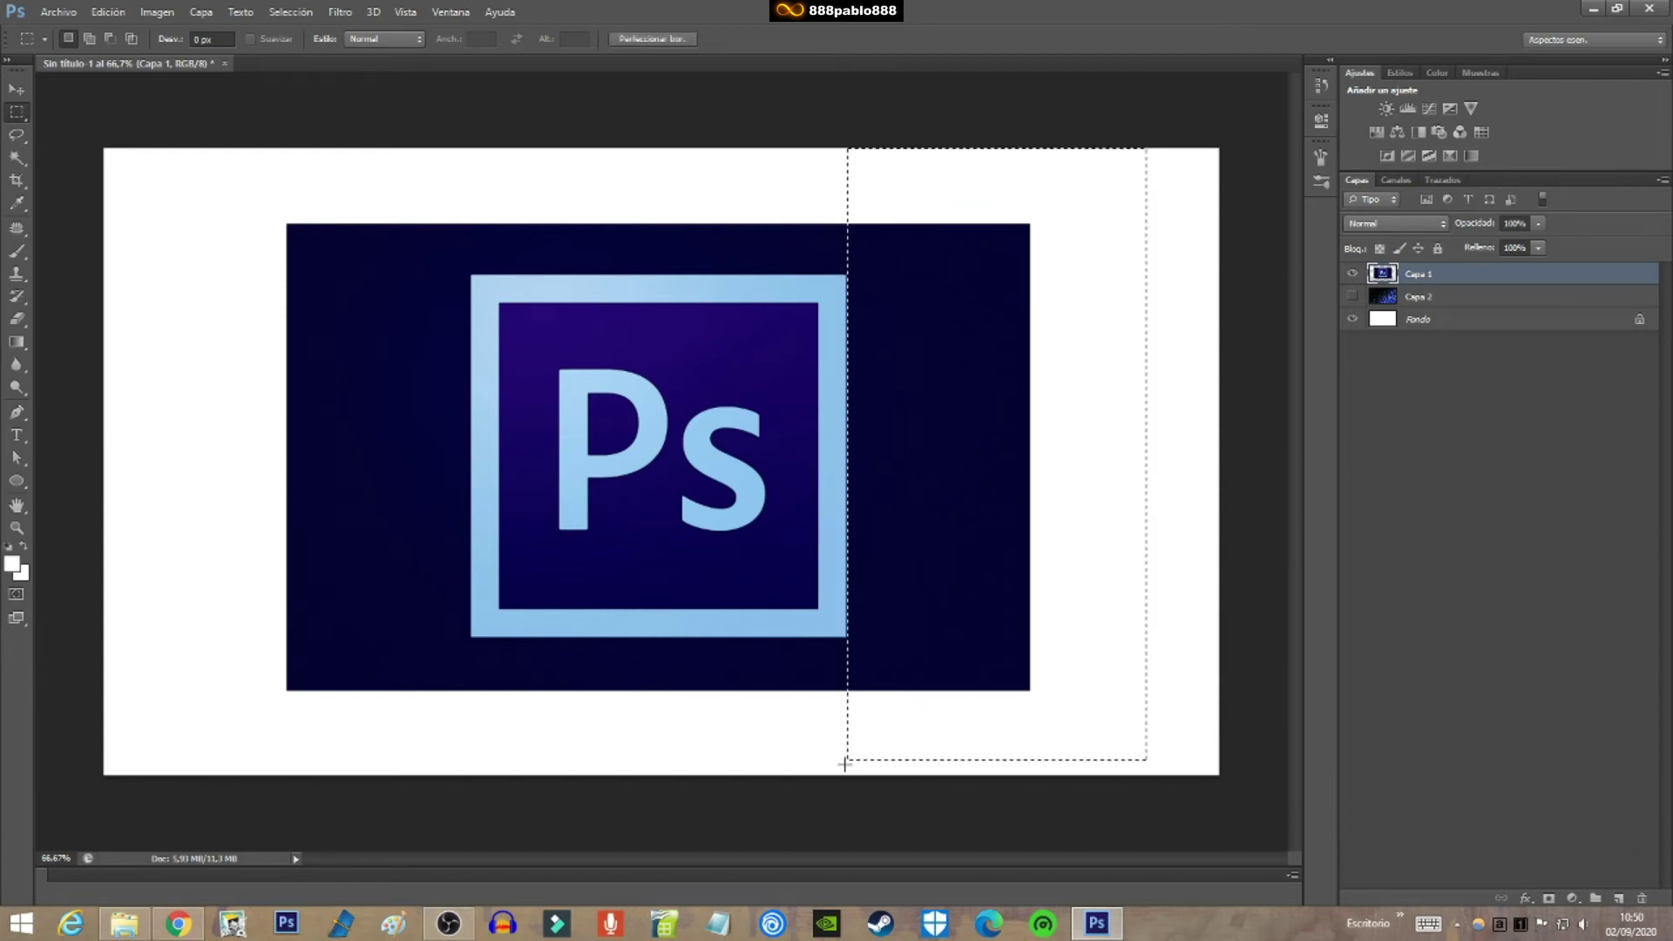
key(Delete)
key(ctrl+d)
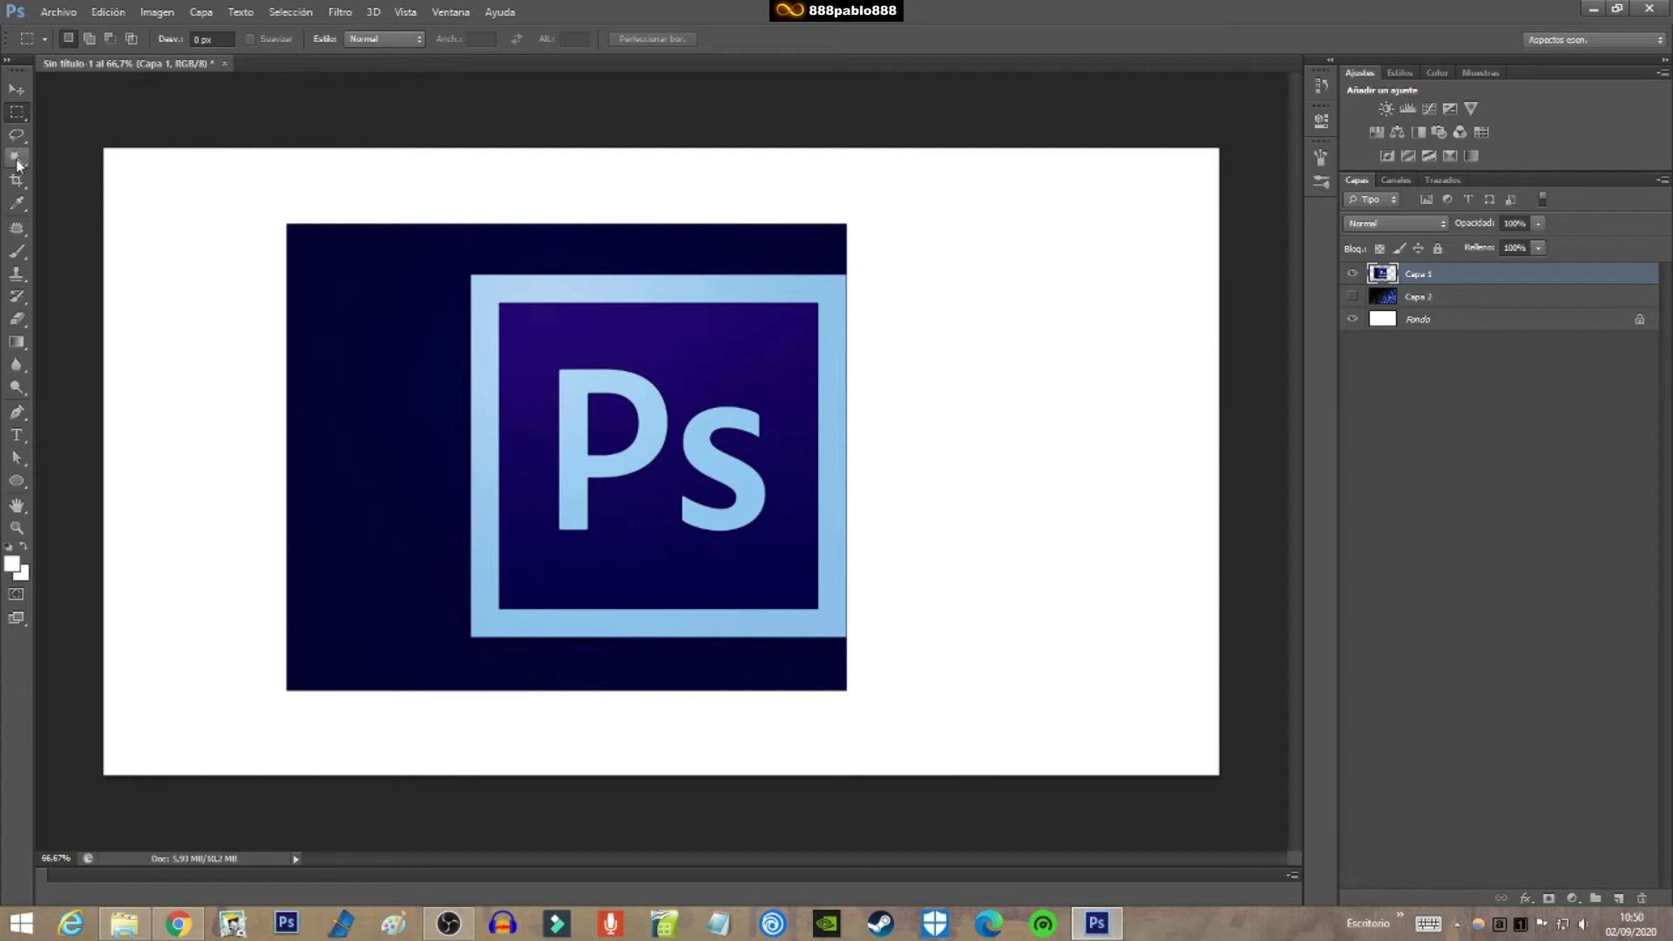
click(17, 160)
click(392, 288)
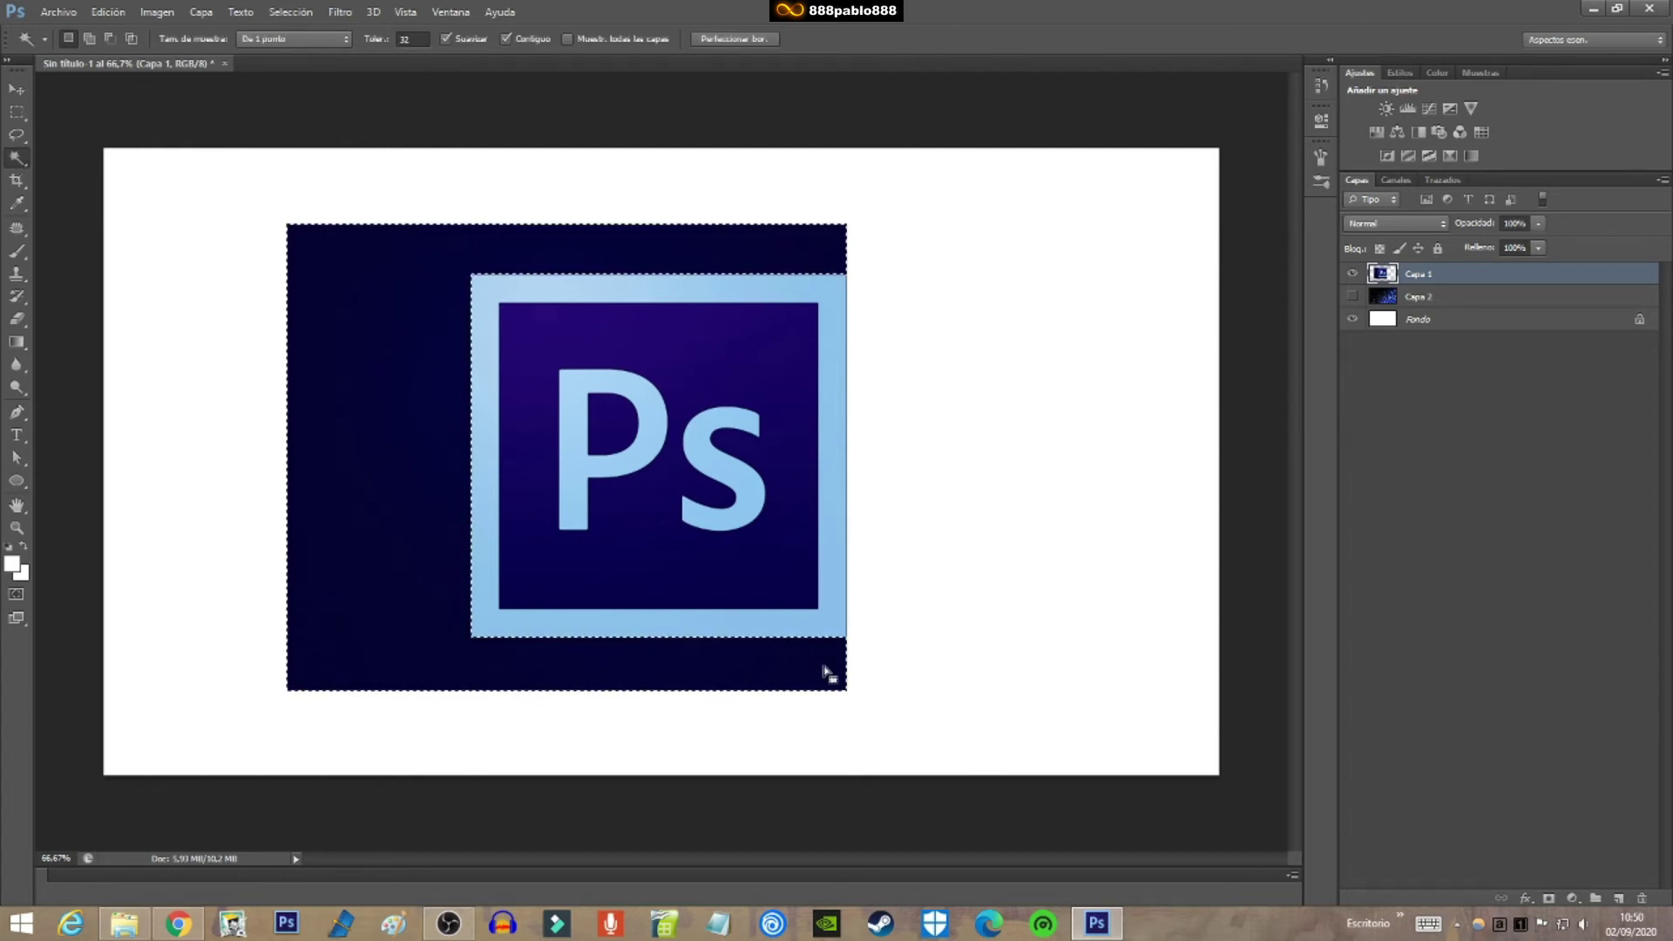
key(Delete)
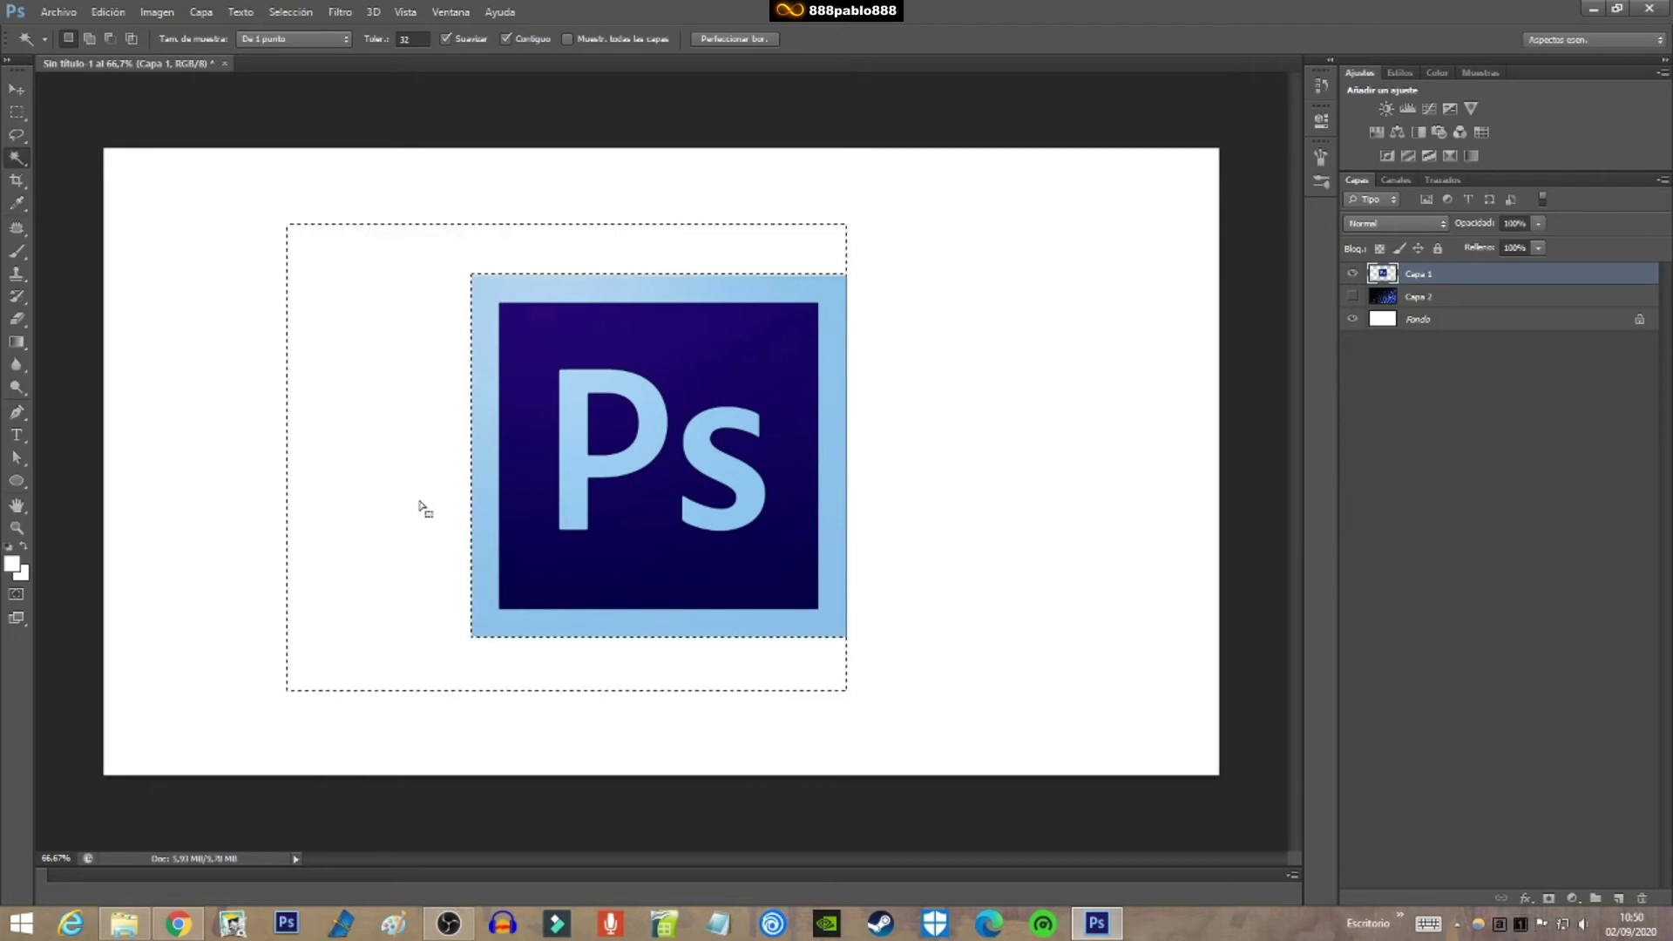
key(ctrl+d)
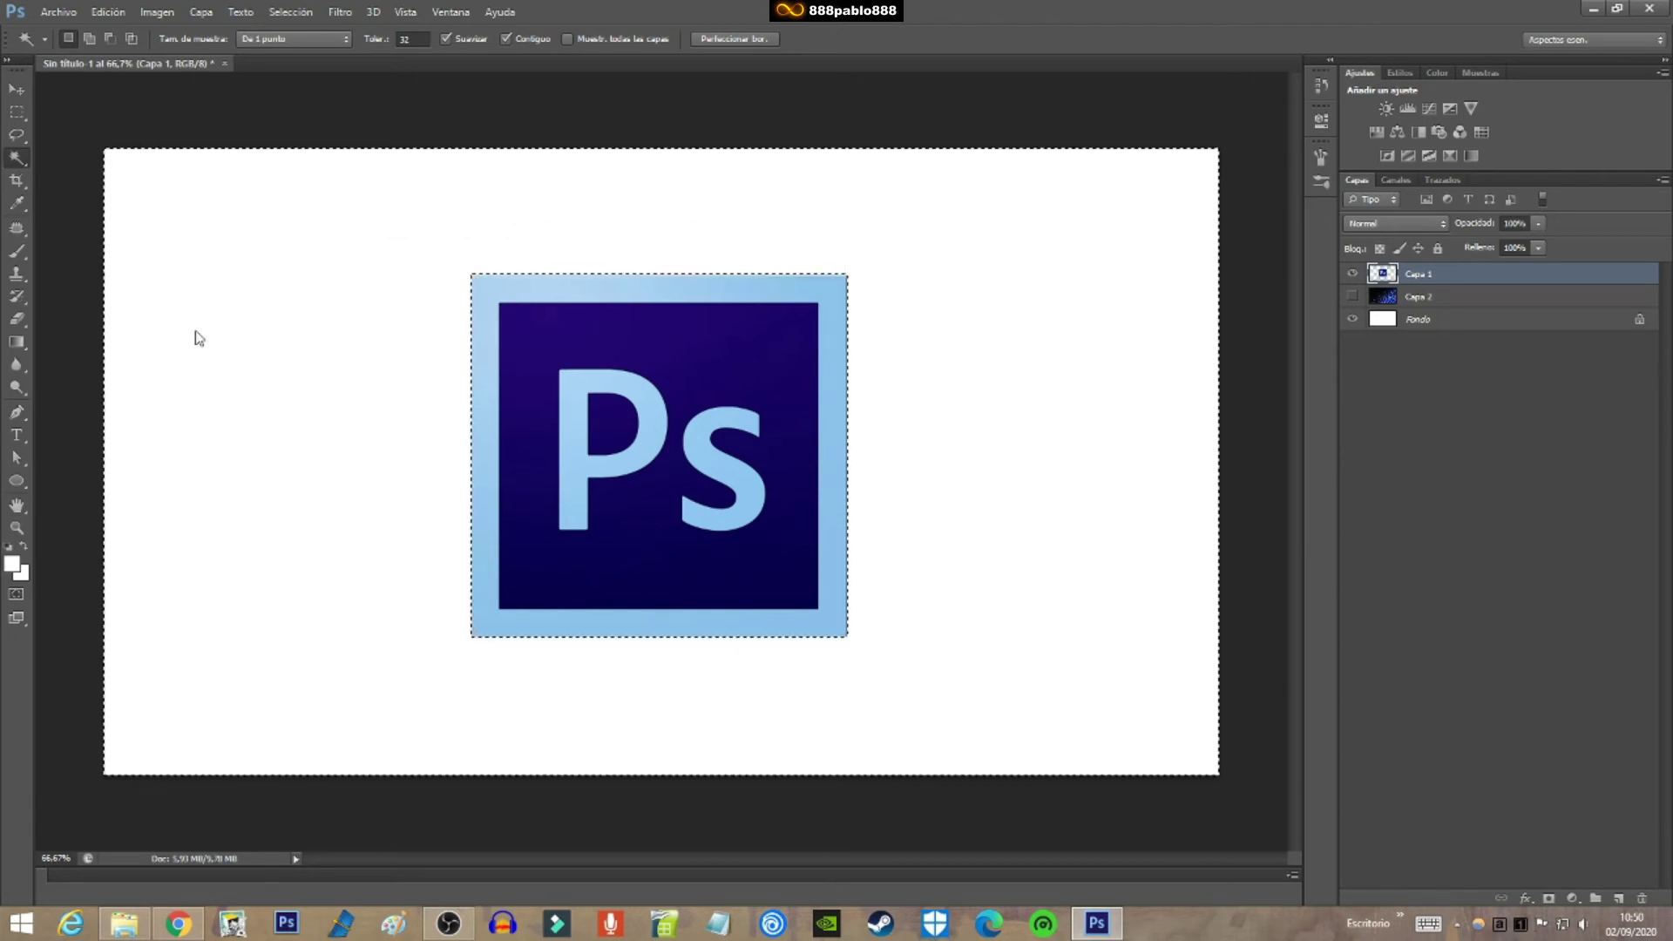
Show the mesh layer again and free-transform the Ps logo larger, shifted slightly right and down
click(1352, 298)
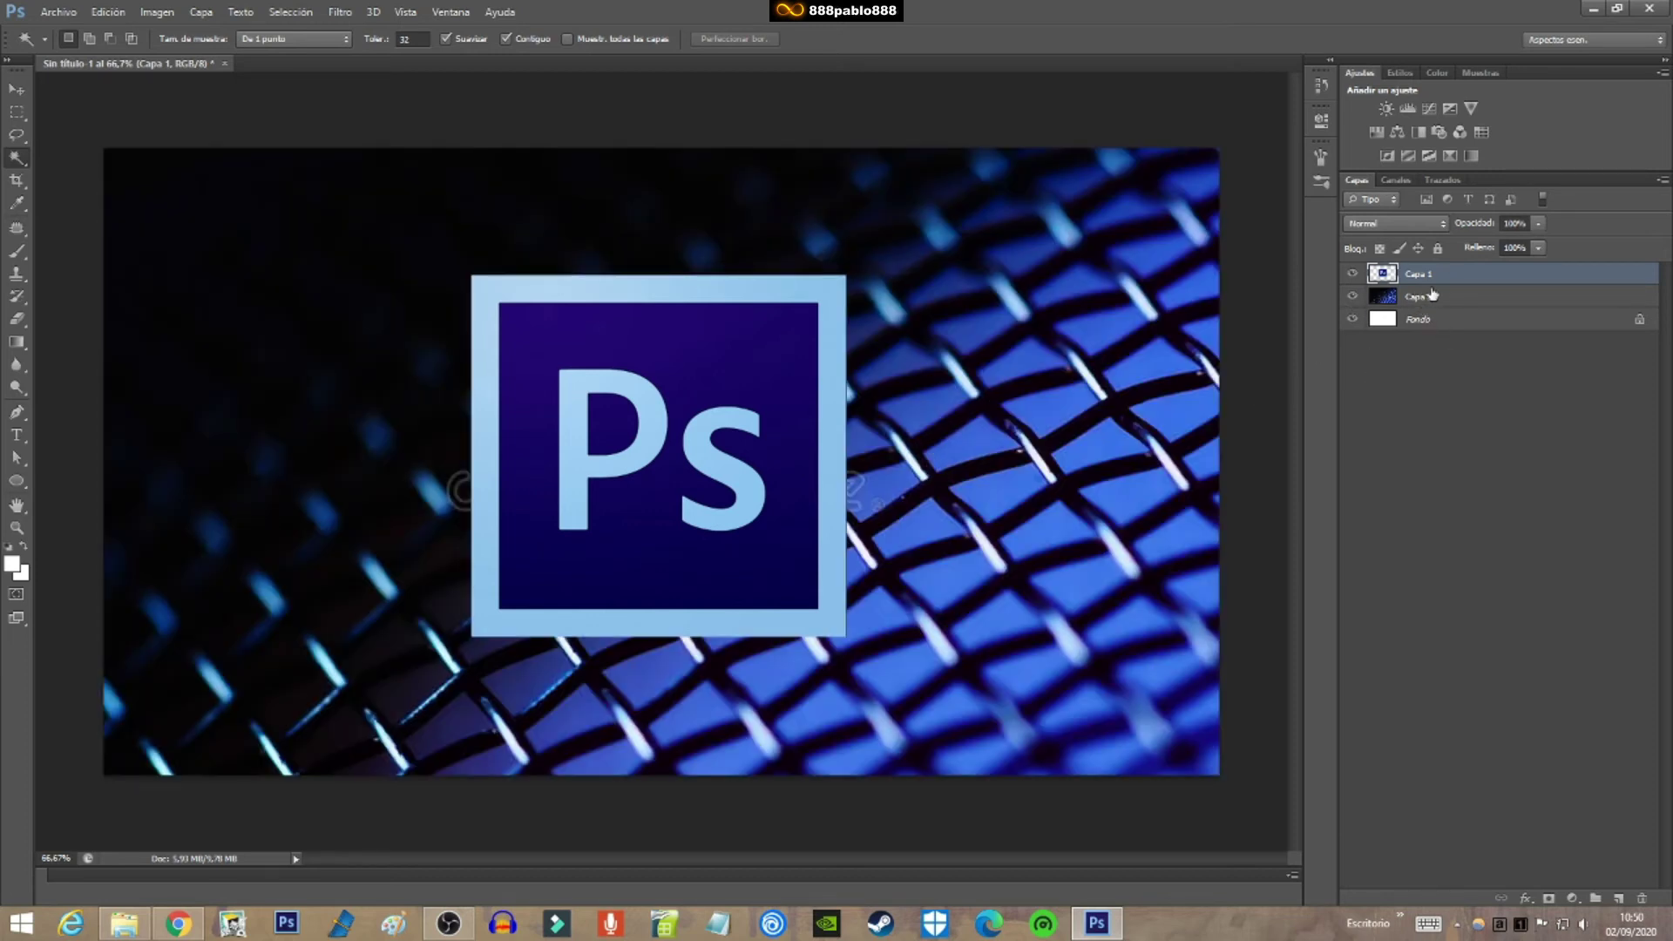
click(1352, 275)
click(108, 13)
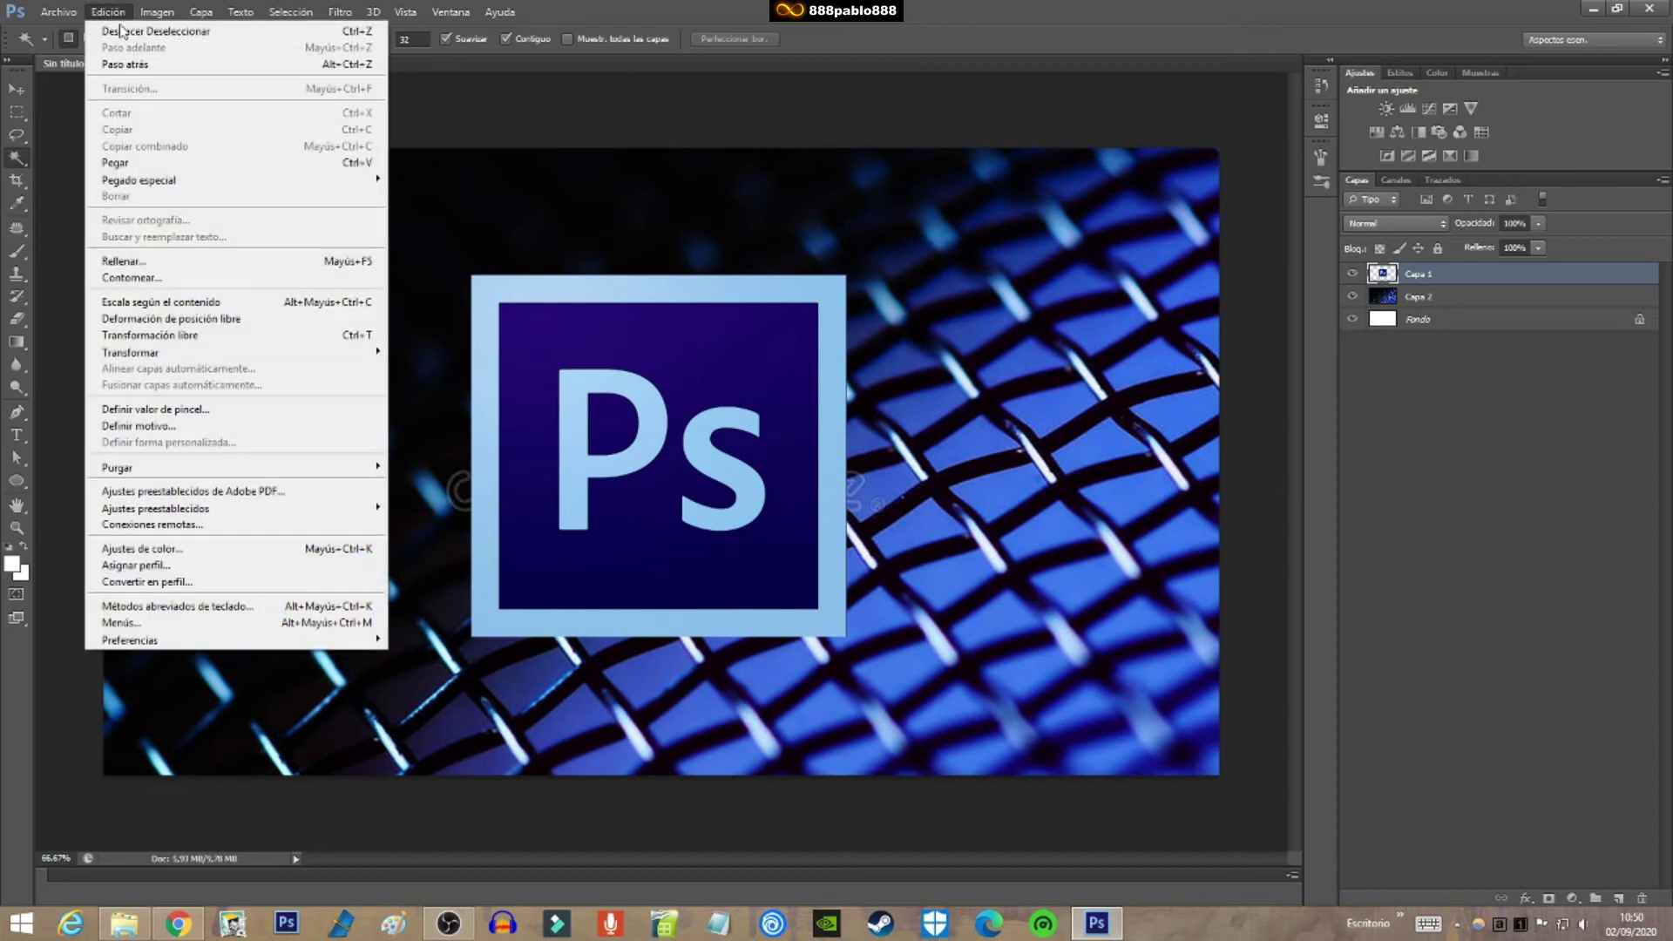
click(216, 340)
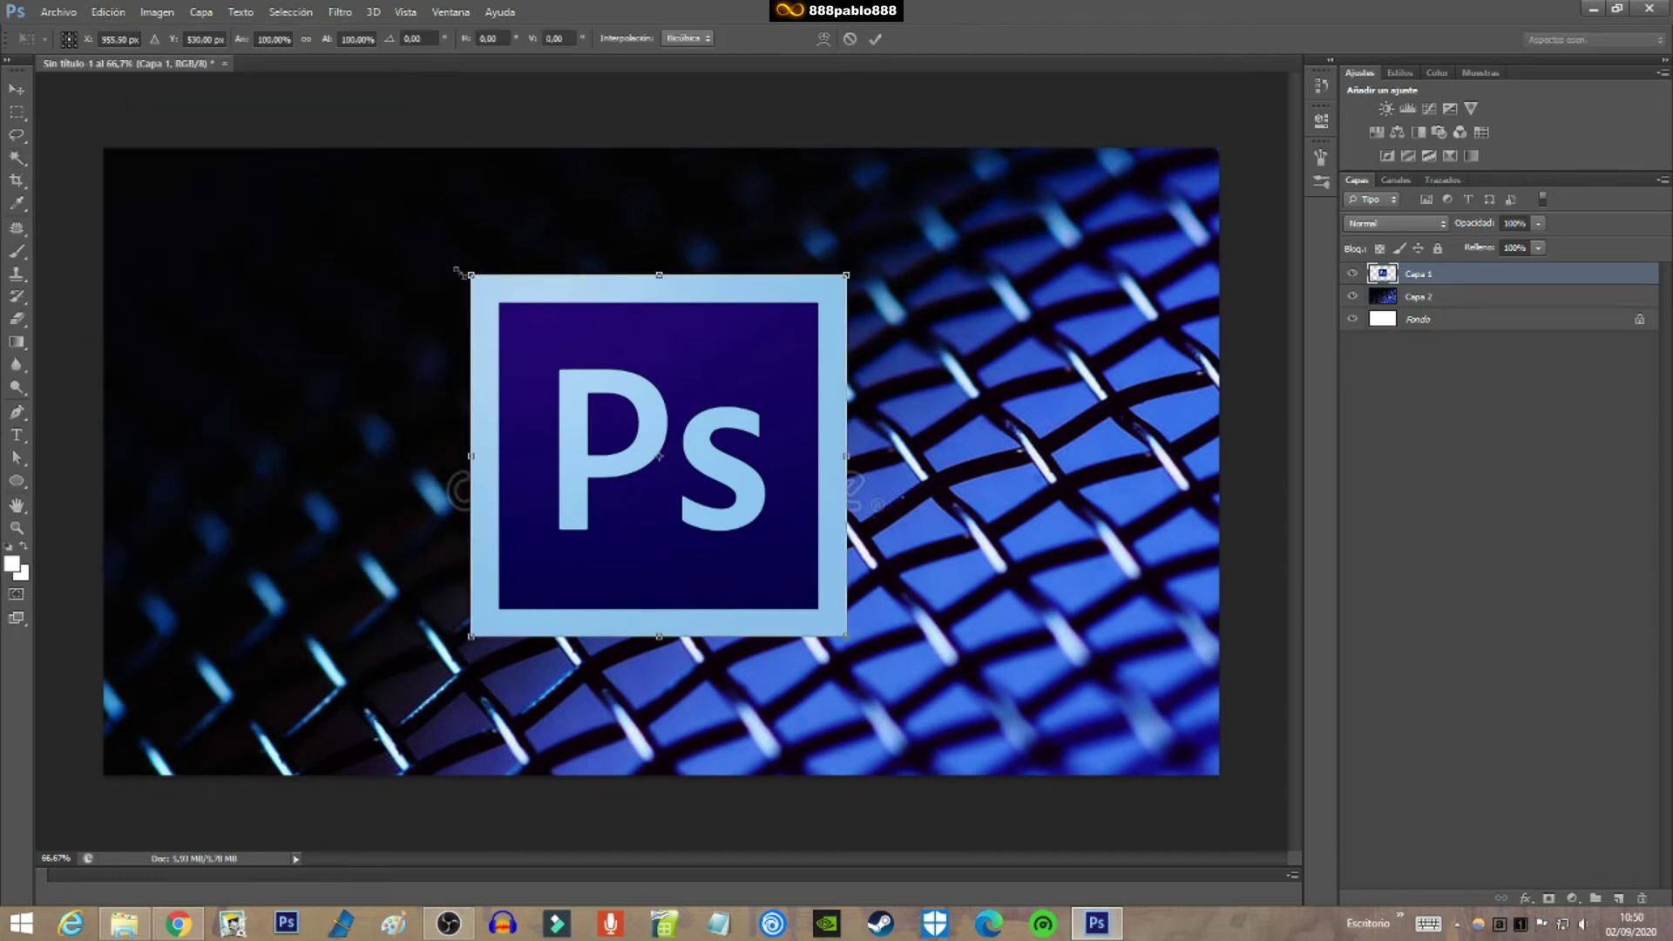
drag(457, 271, 314, 133)
drag(852, 629, 875, 671)
mouse_move(784, 580)
mouse_down()
mouse_move(855, 640)
mouse_move(839, 633)
mouse_up()
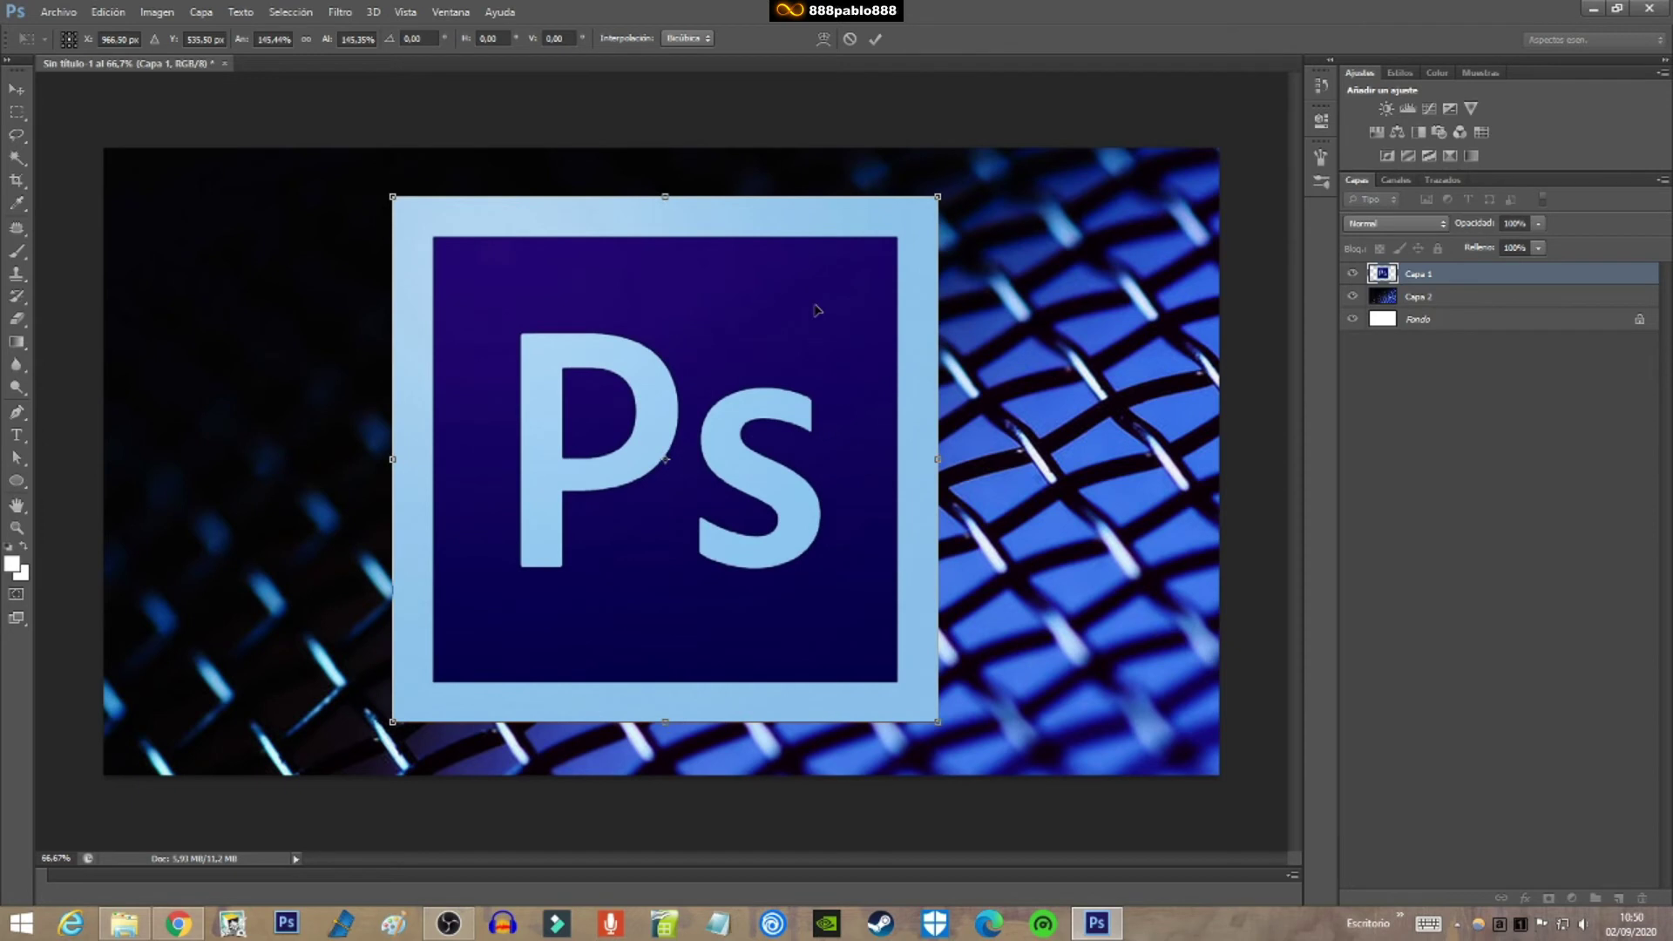
click(876, 38)
key(w)
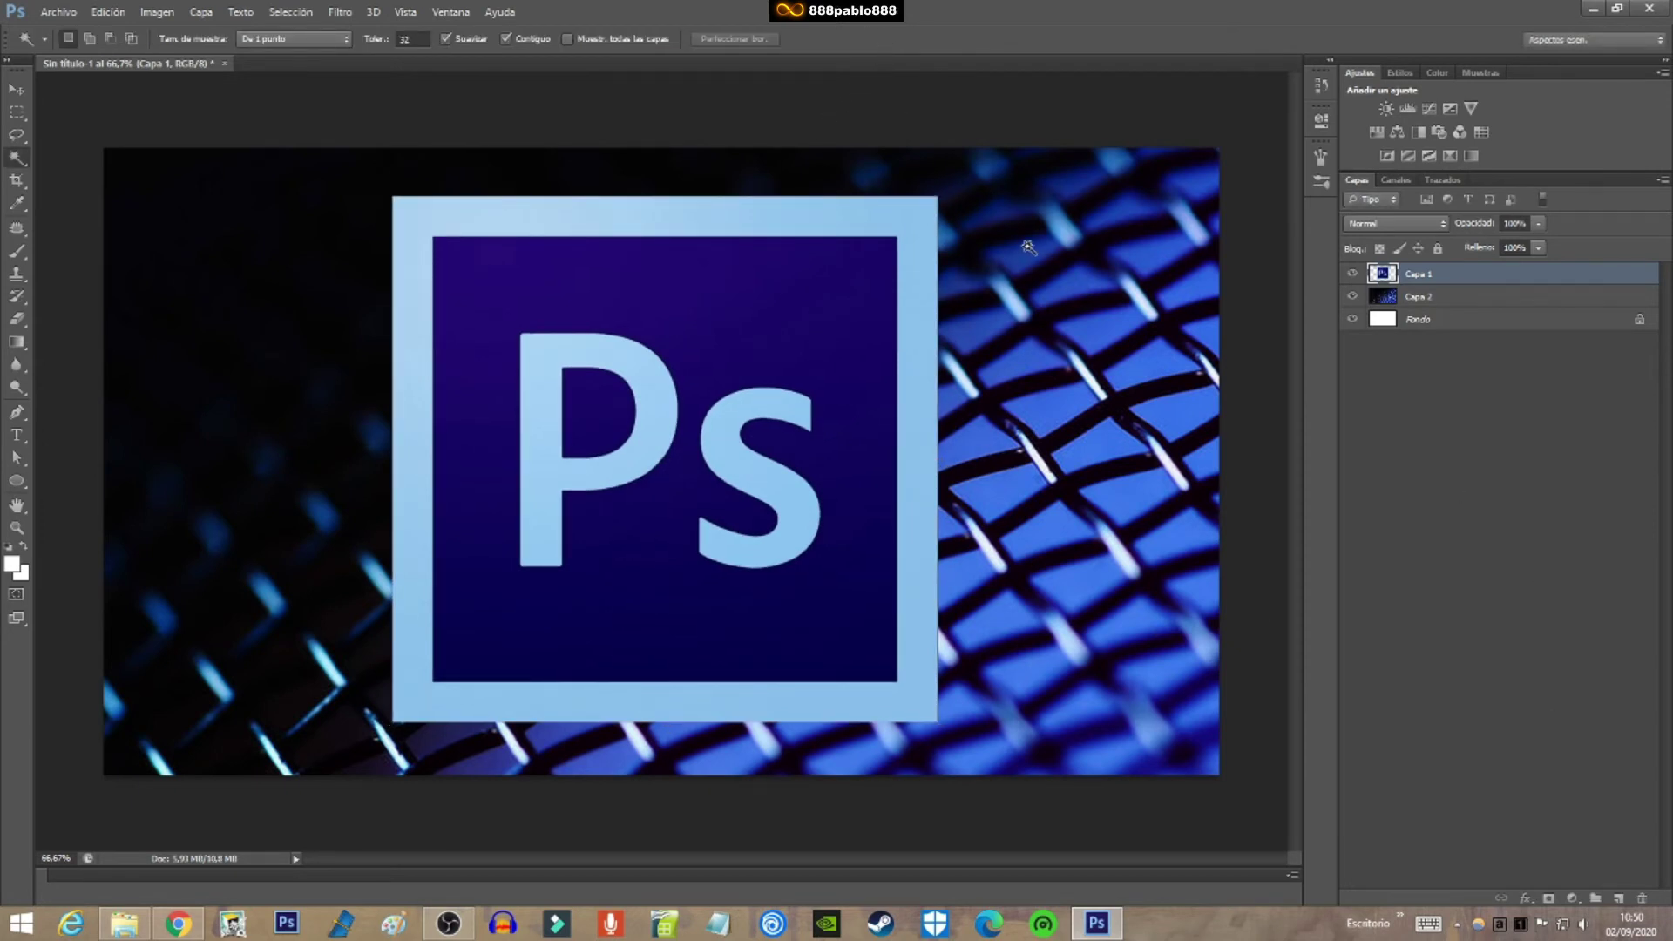
click(60, 12)
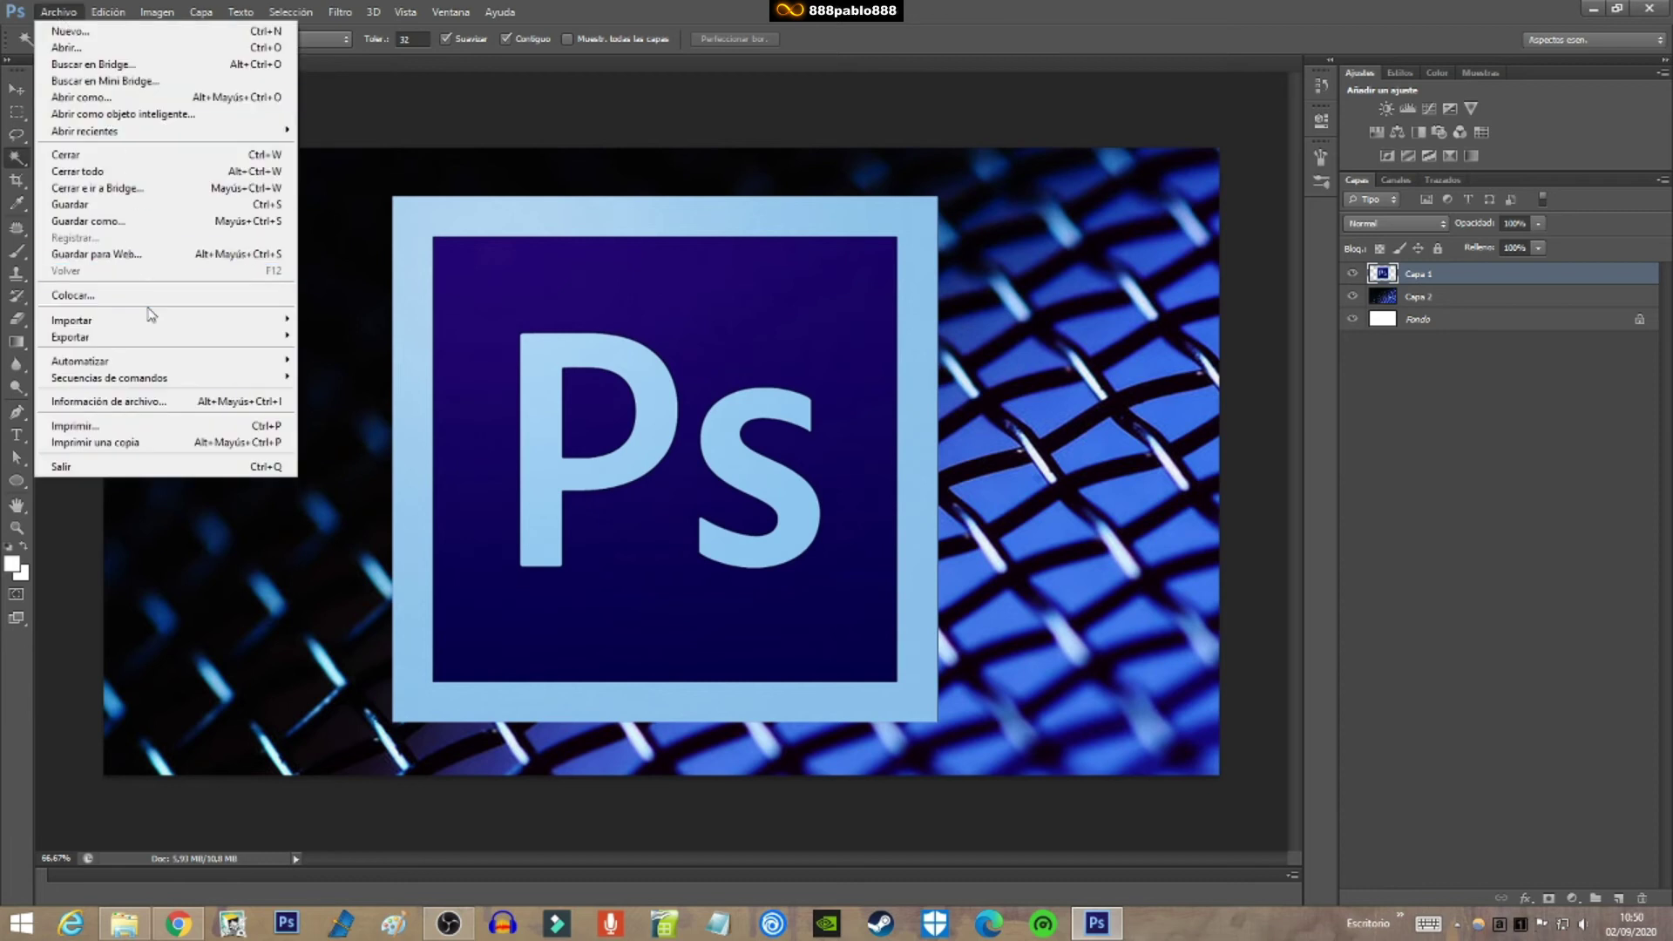
Save the document as a PSD inside a new folder named Photoshop
click(123, 229)
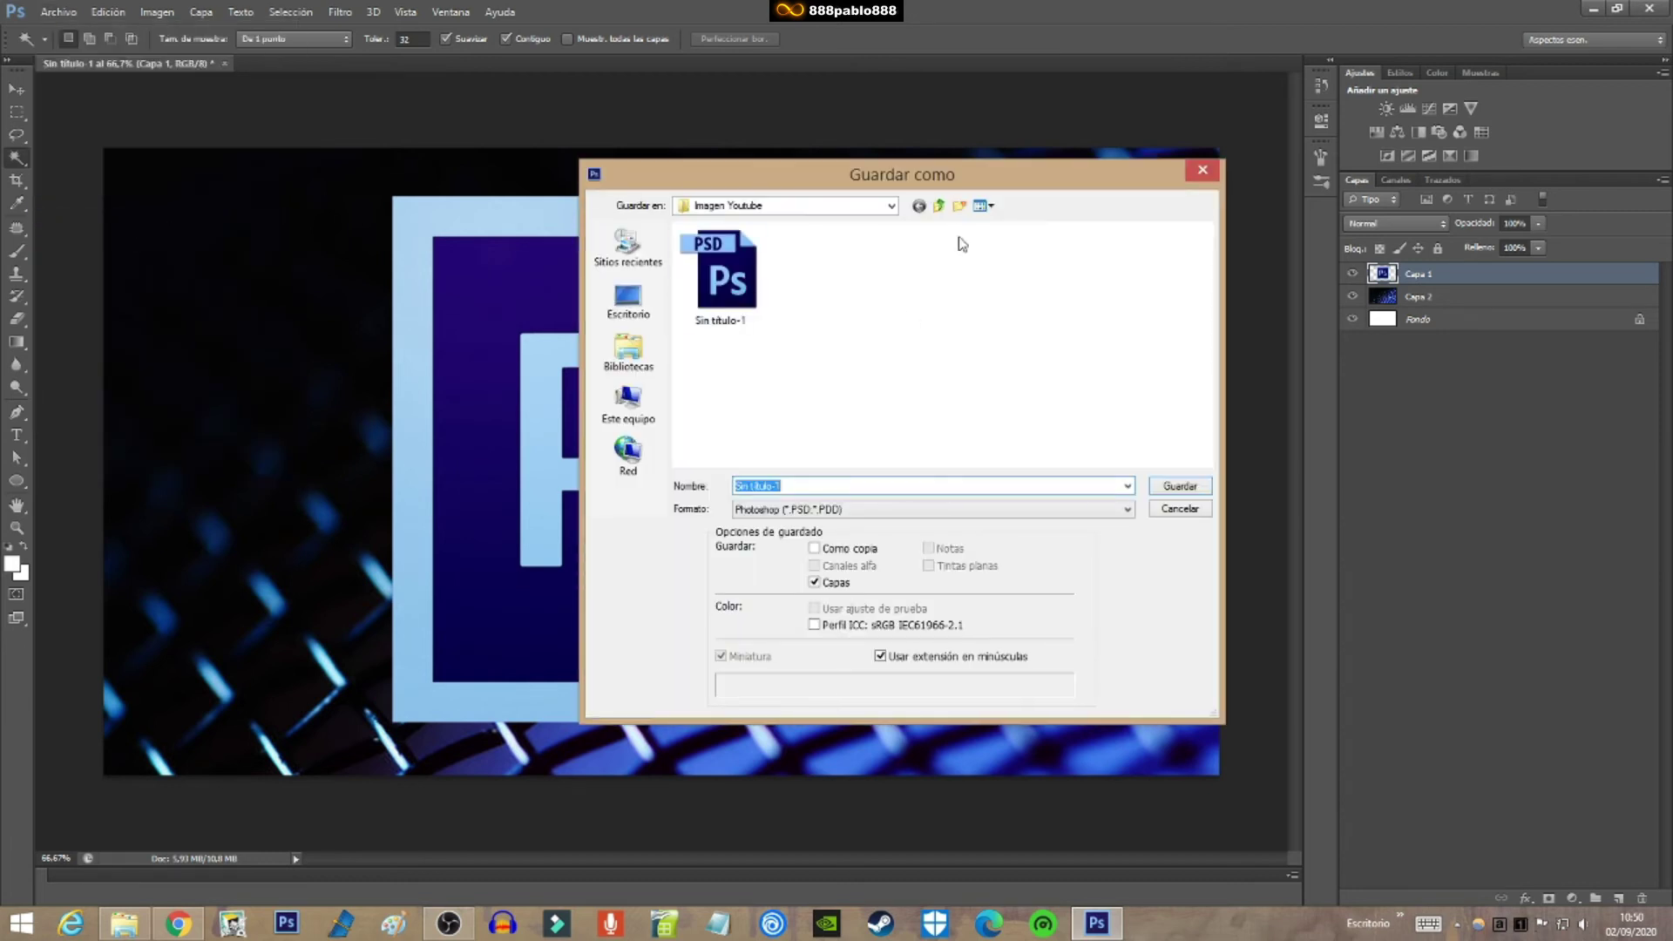
click(940, 207)
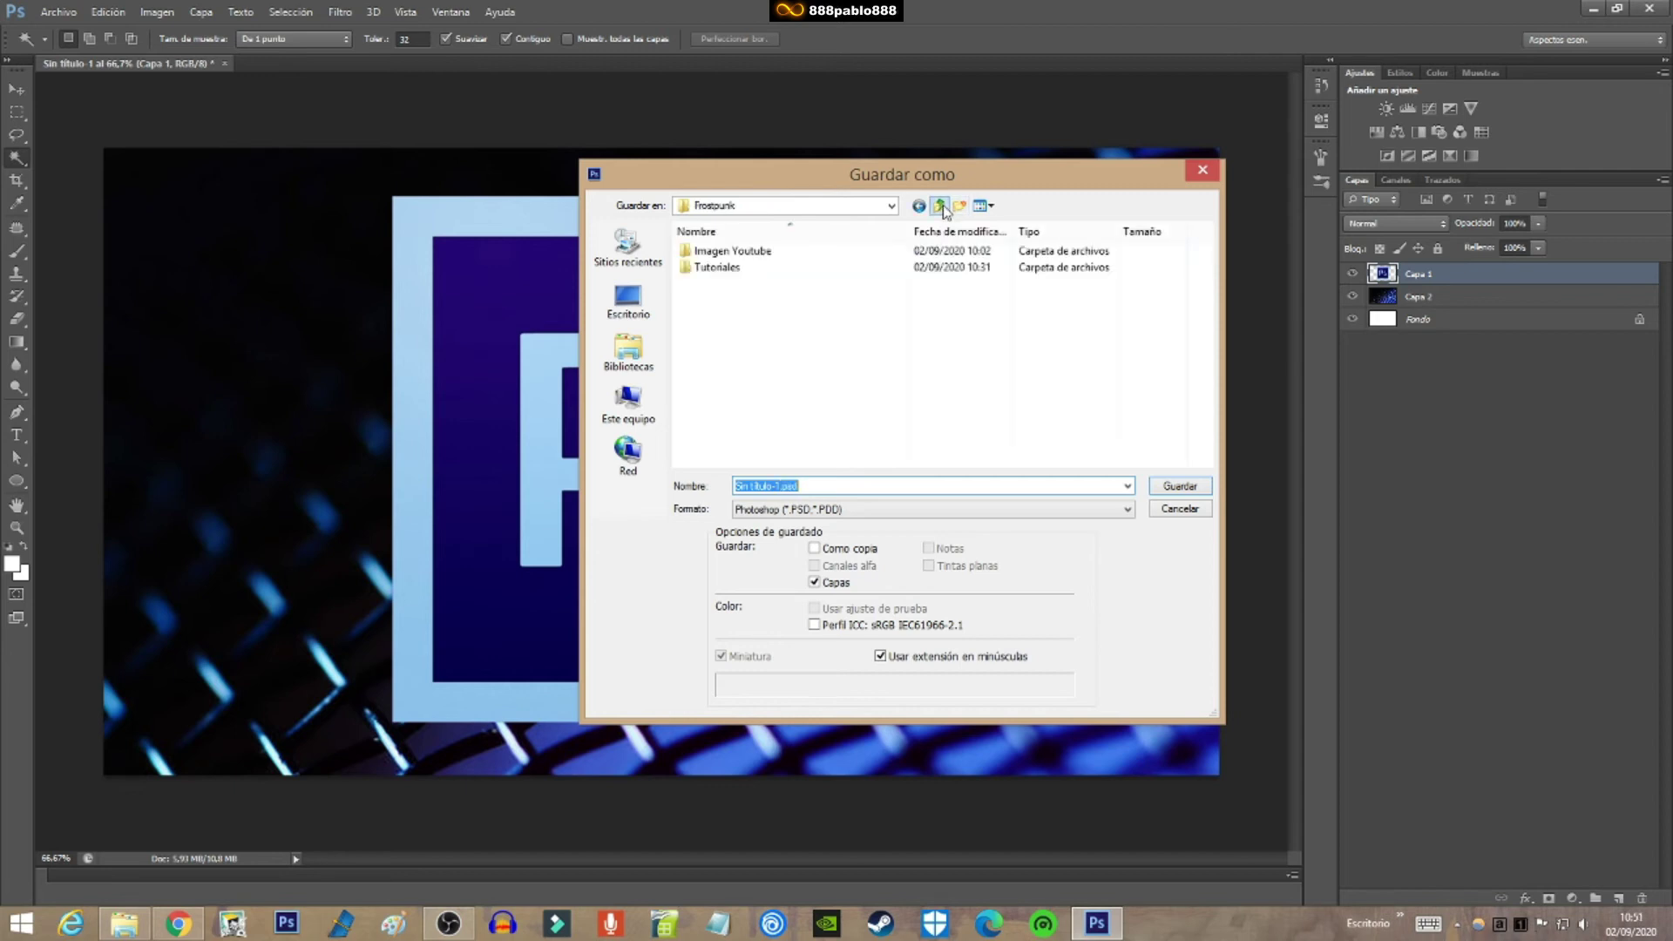
click(940, 207)
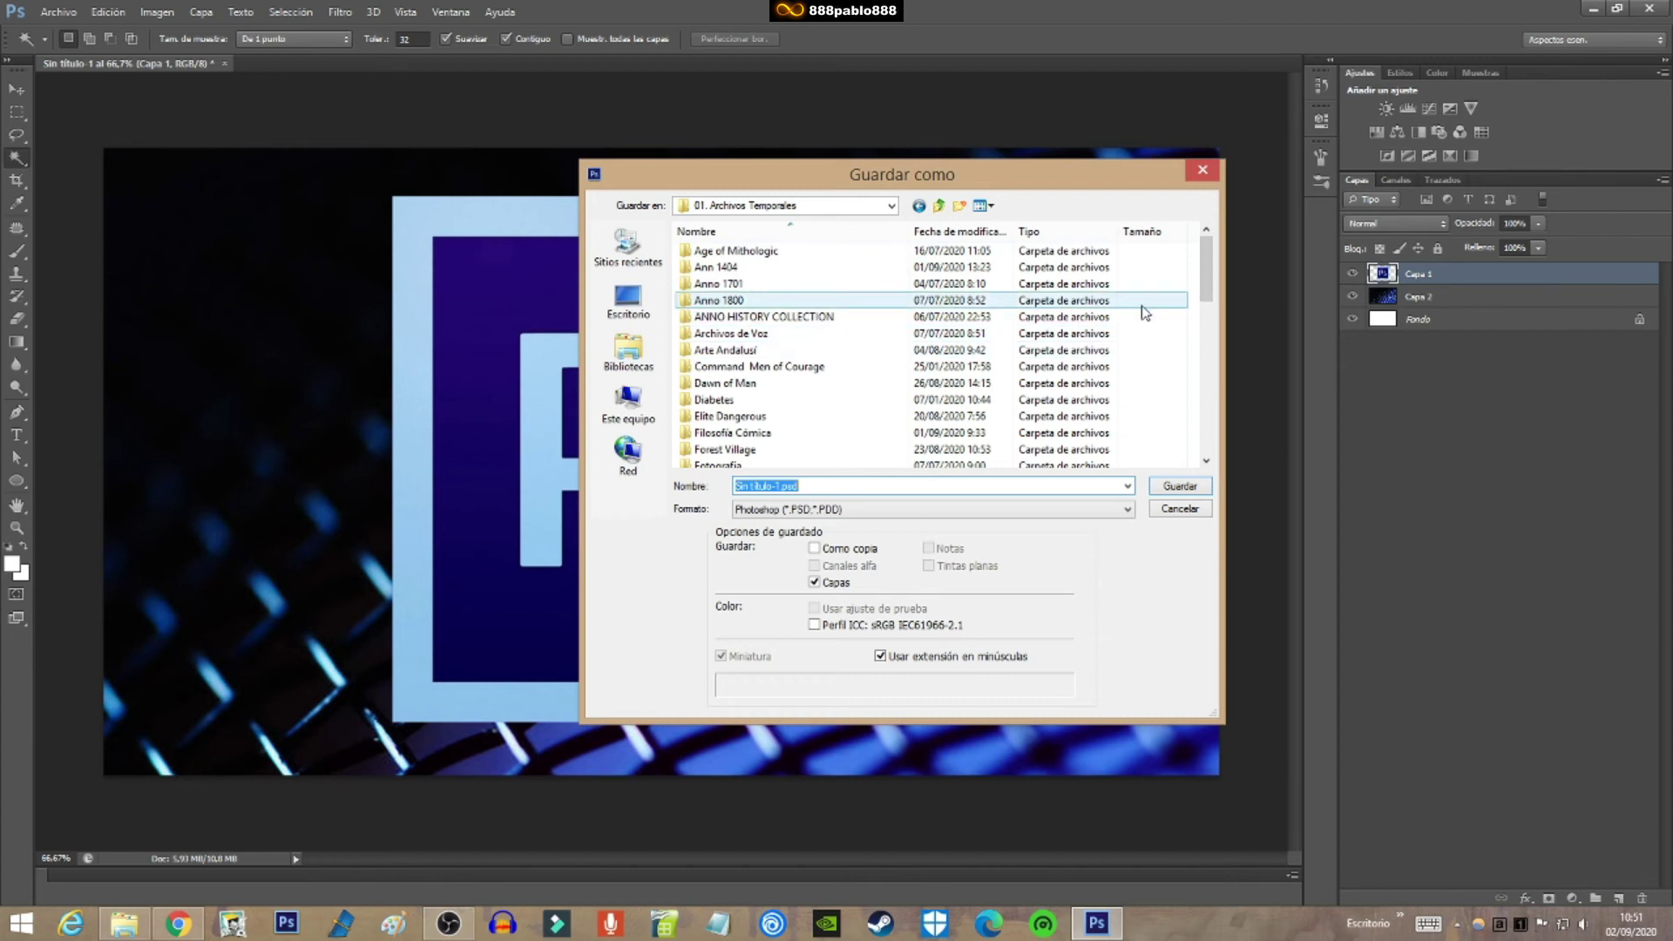
mouse_move(1211, 284)
mouse_down()
mouse_move(1243, 419)
mouse_move(1214, 375)
mouse_up()
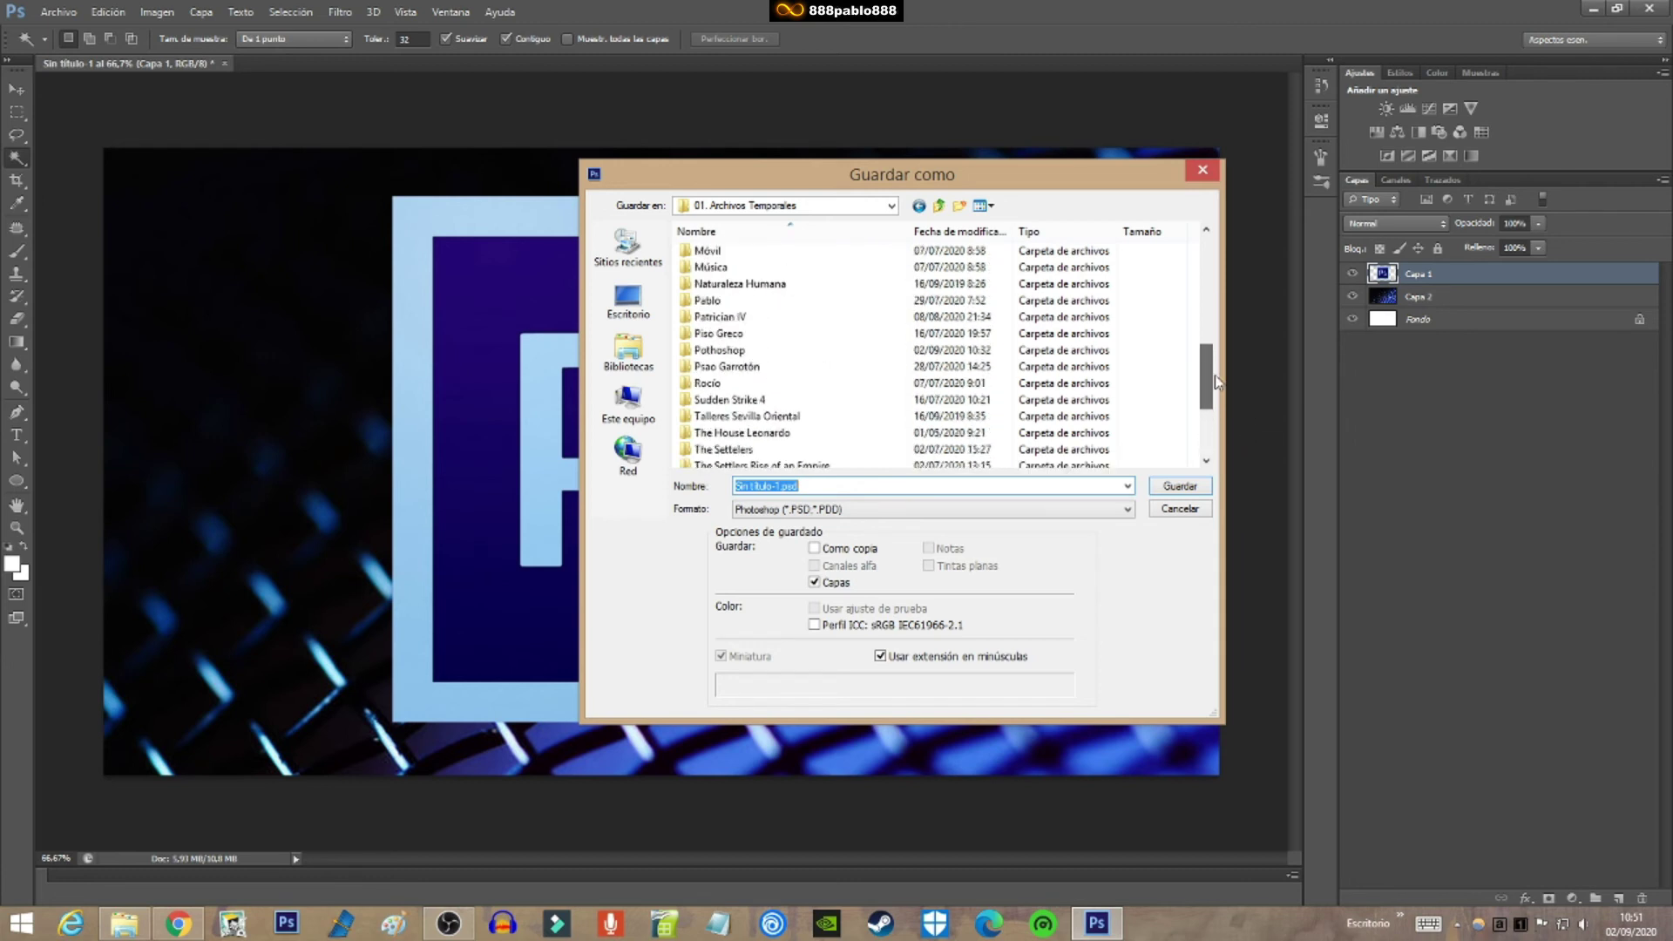
click(960, 207)
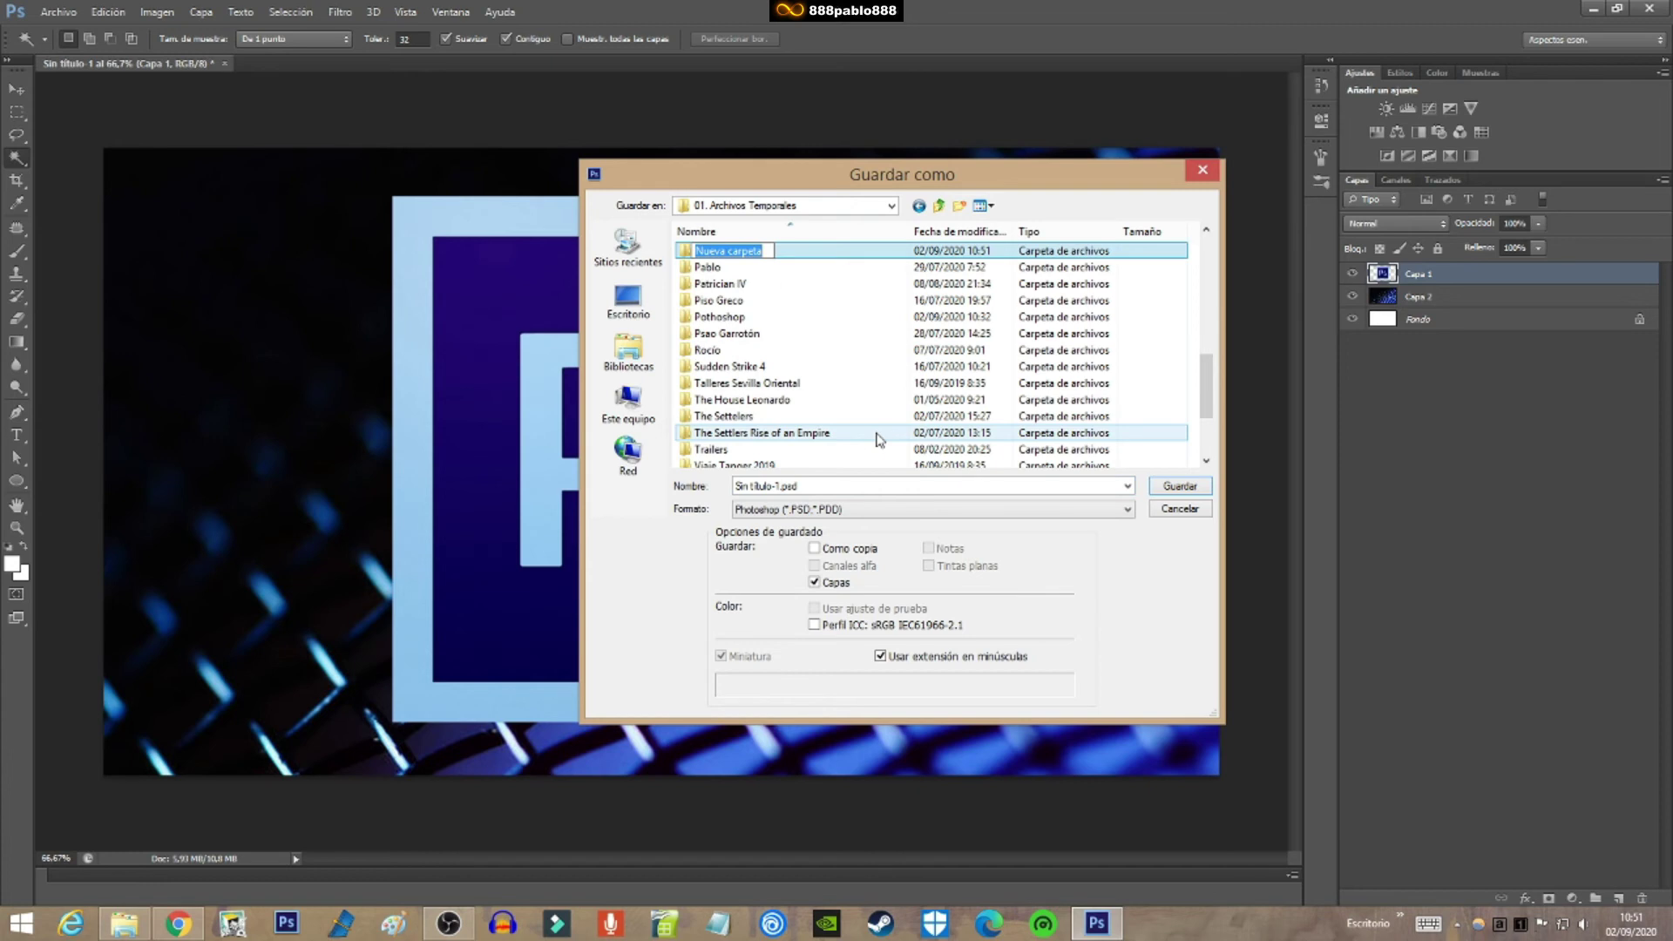
text(Ph)
text(ot)
key(Return)
key(Return)
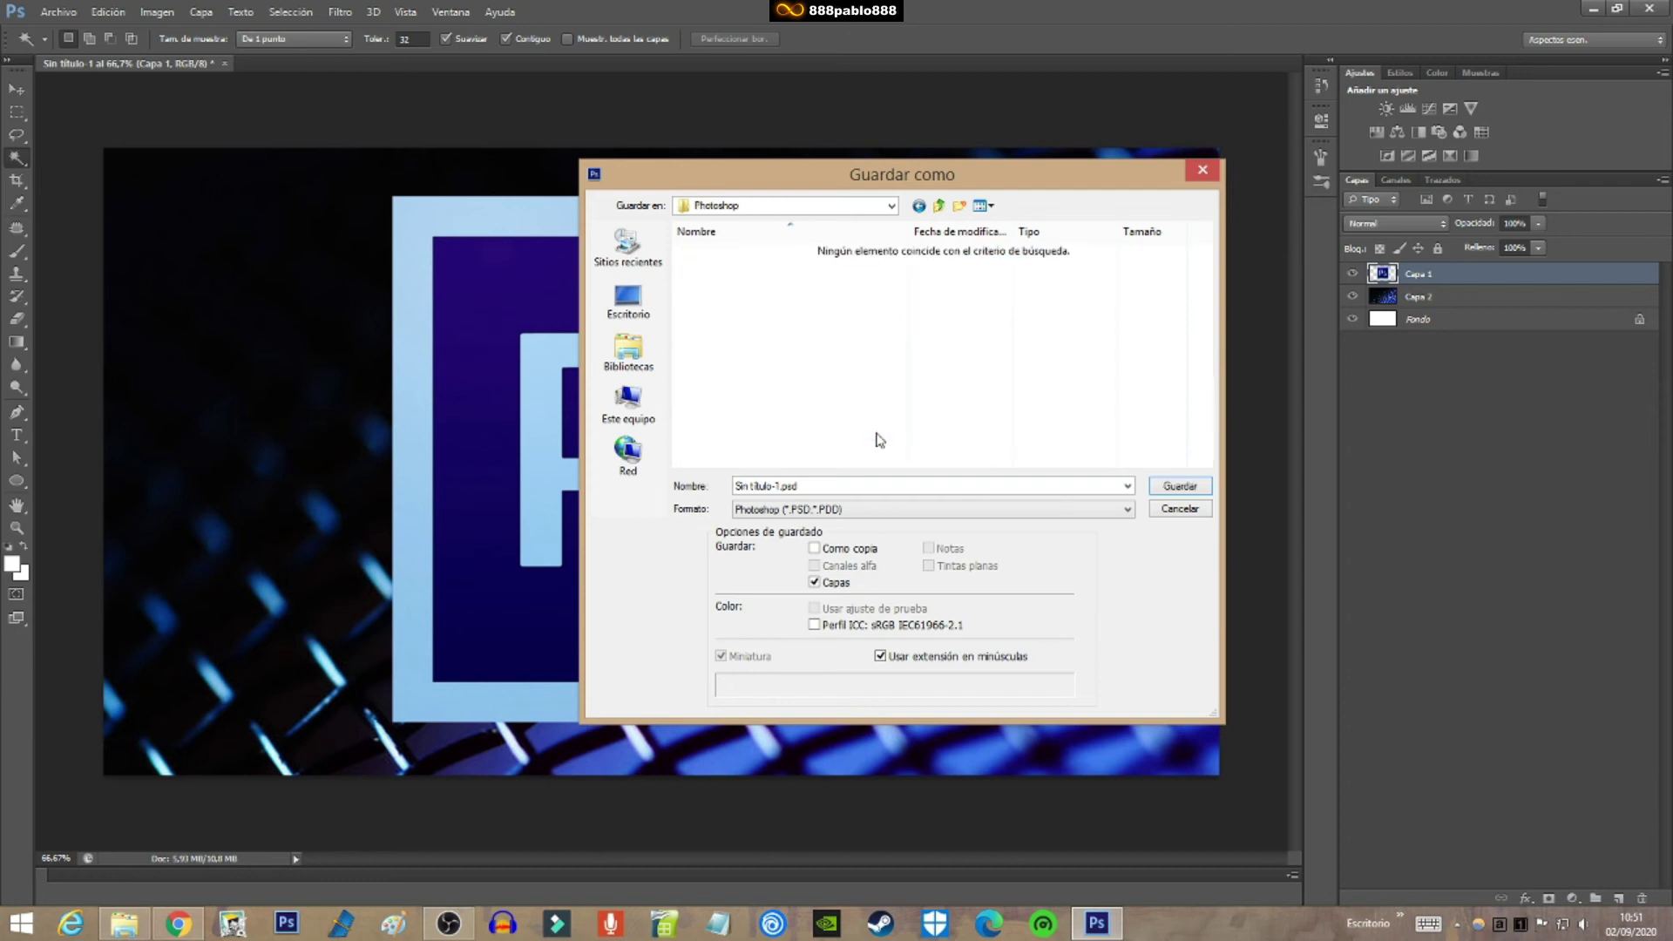
click(1180, 486)
click(1062, 286)
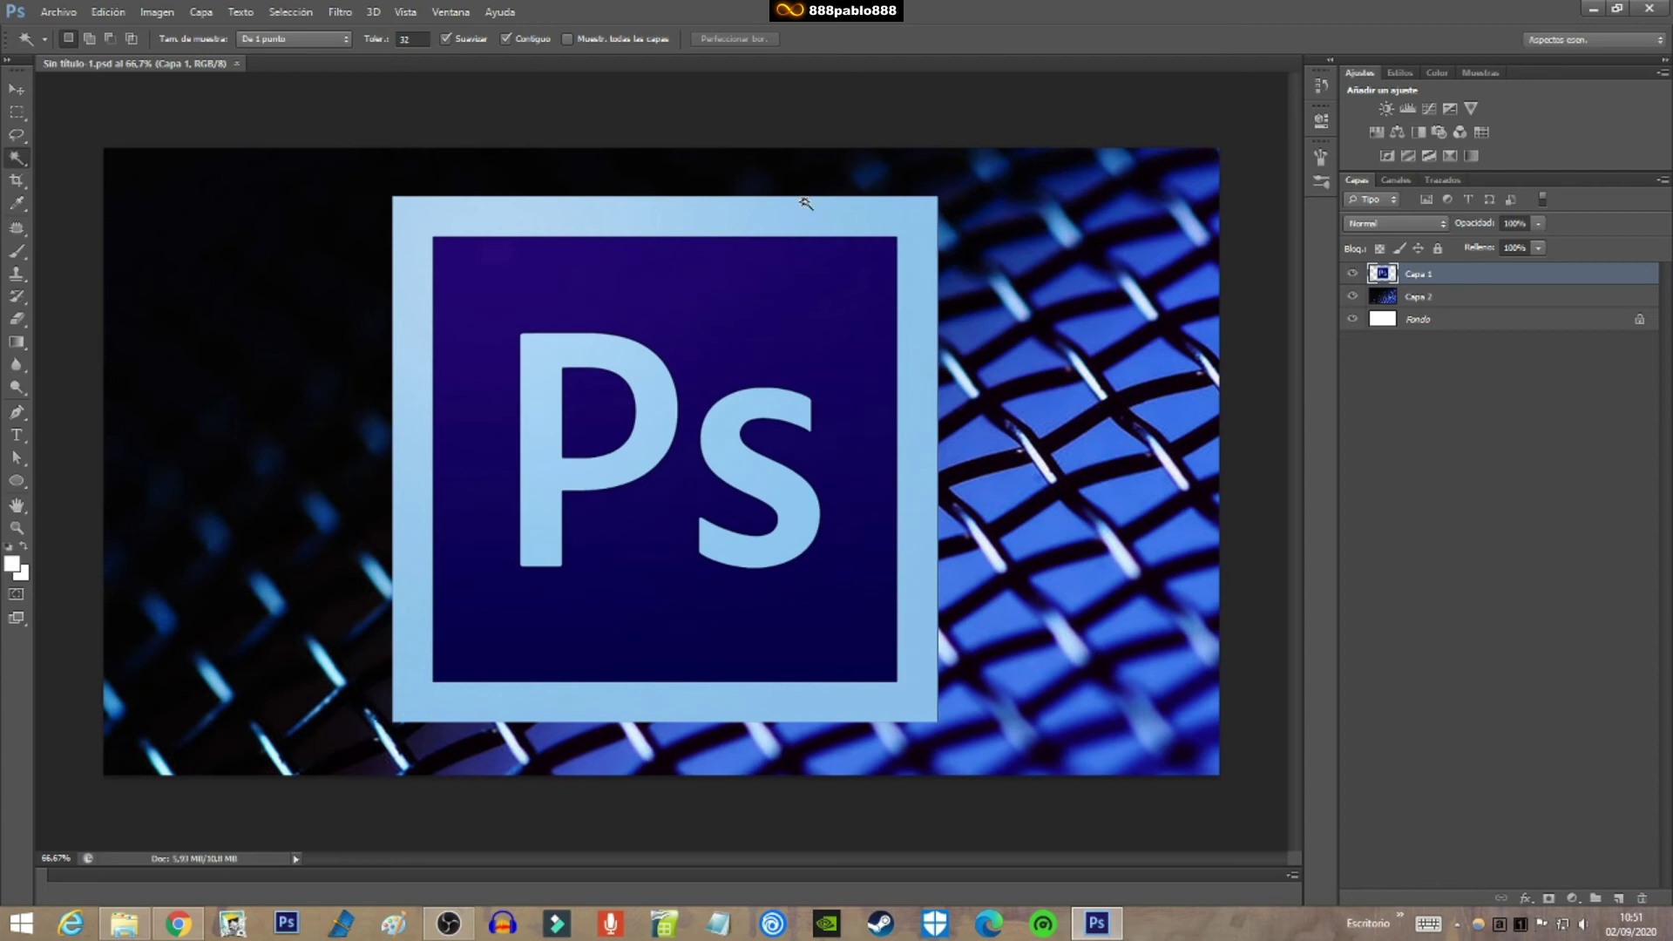
Save a JPEG copy of the thumbnail named 01 at maximum quality beside the PSD
click(59, 12)
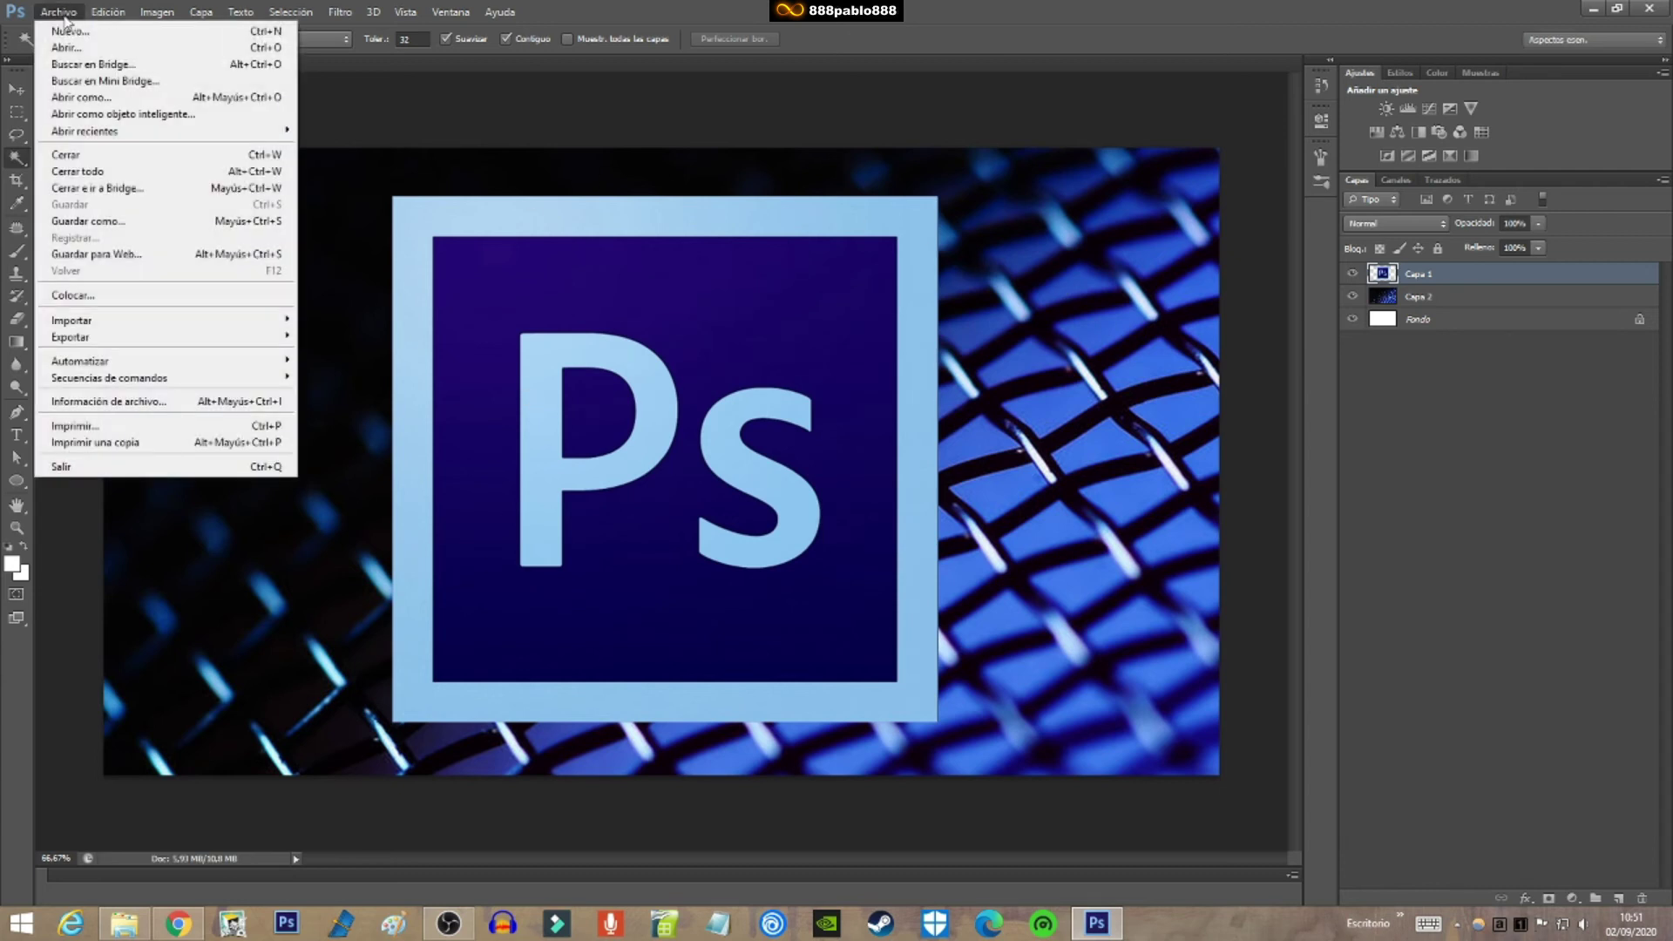
click(109, 223)
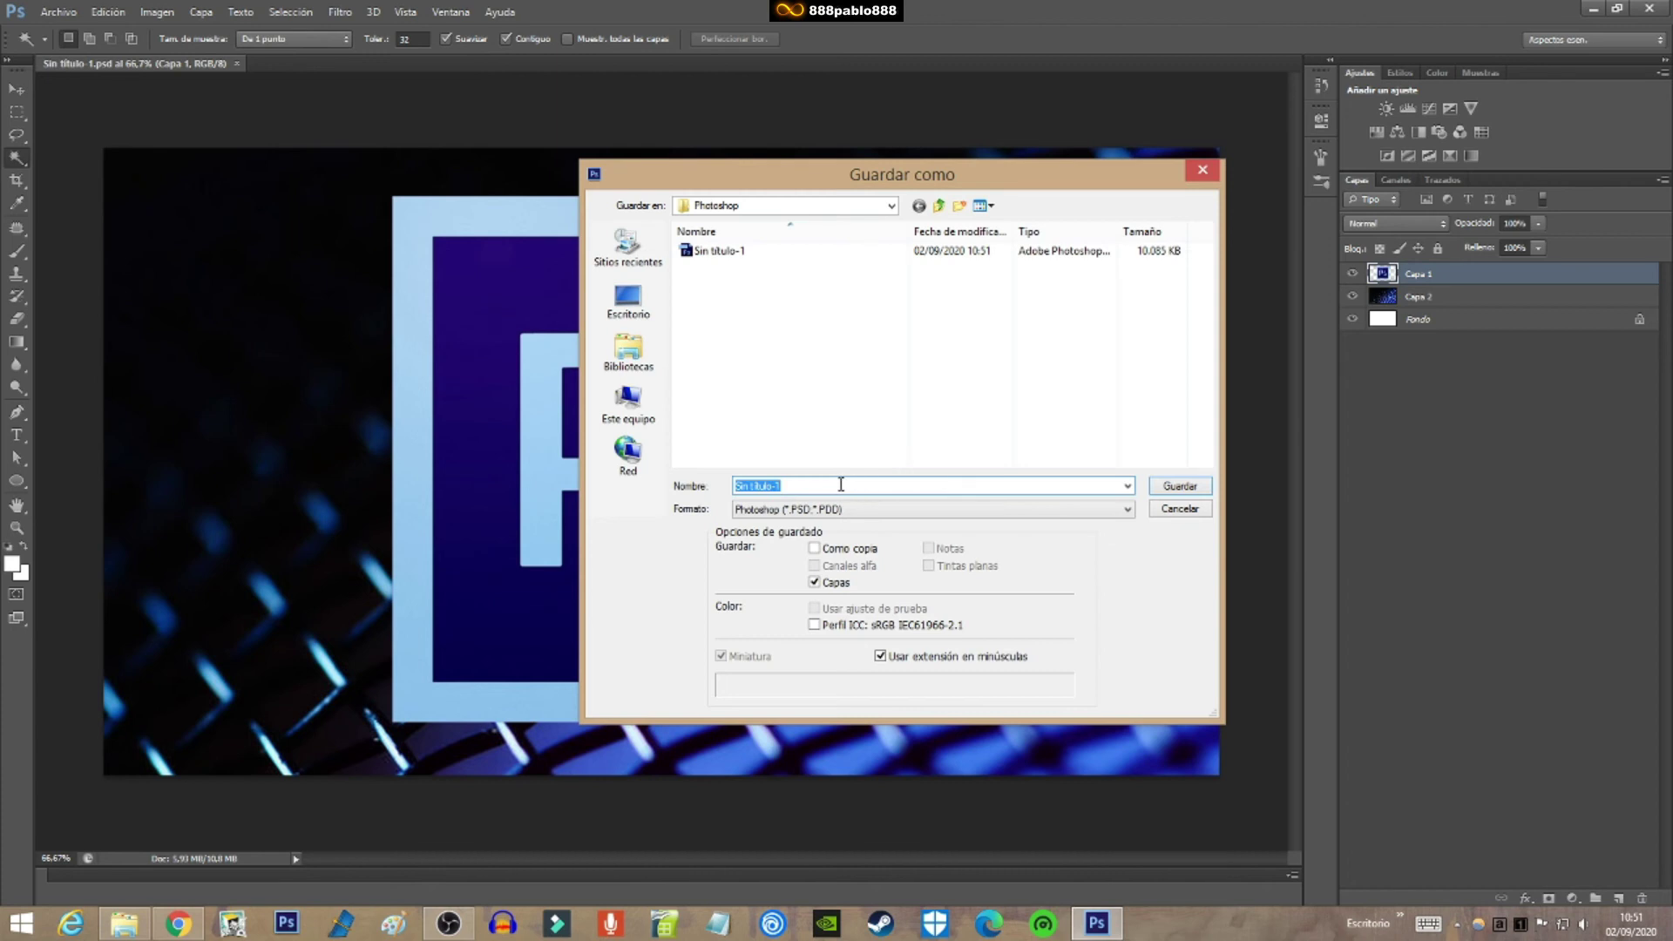
click(1129, 512)
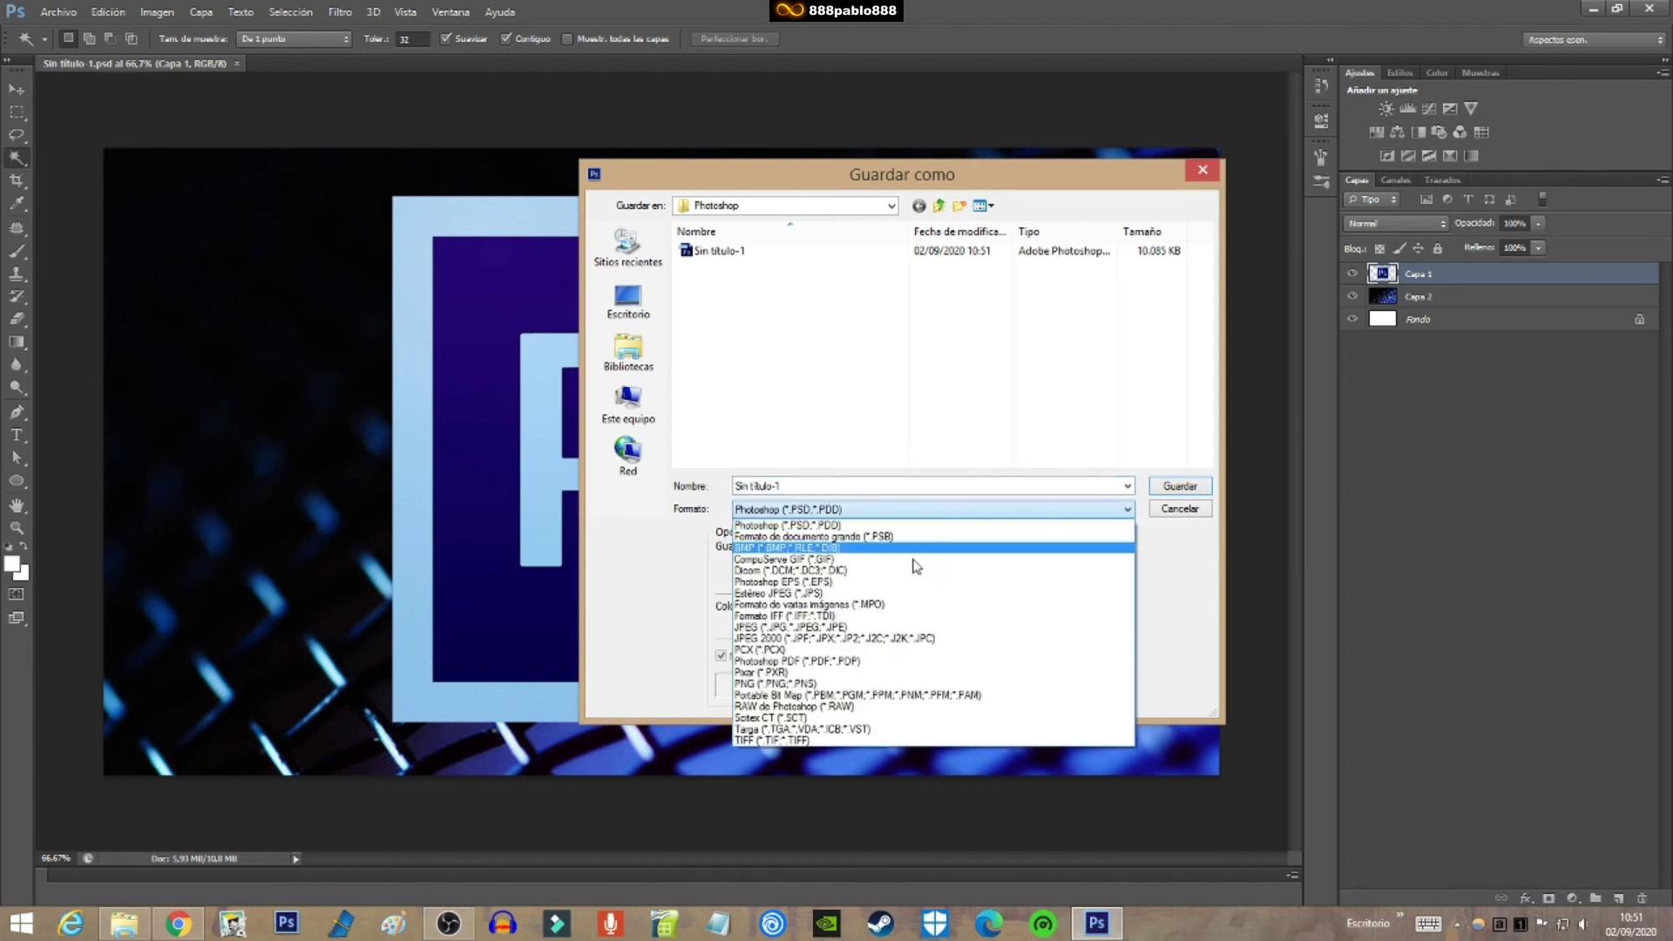
click(778, 627)
triple_click(785, 484)
text(01)
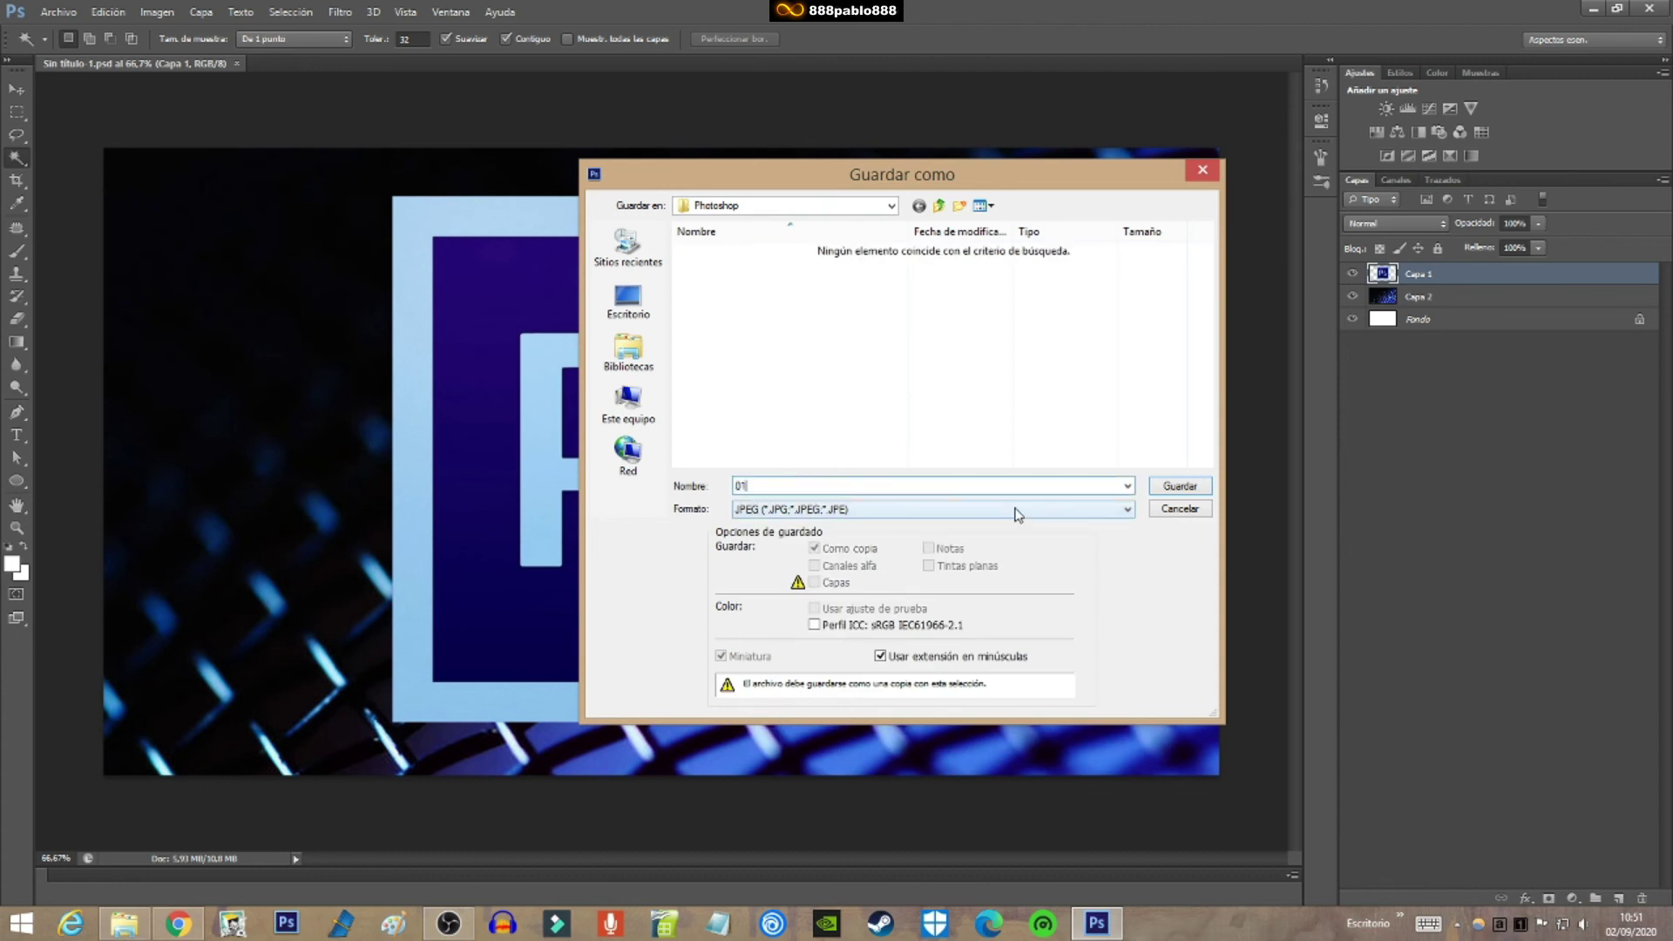
click(1184, 489)
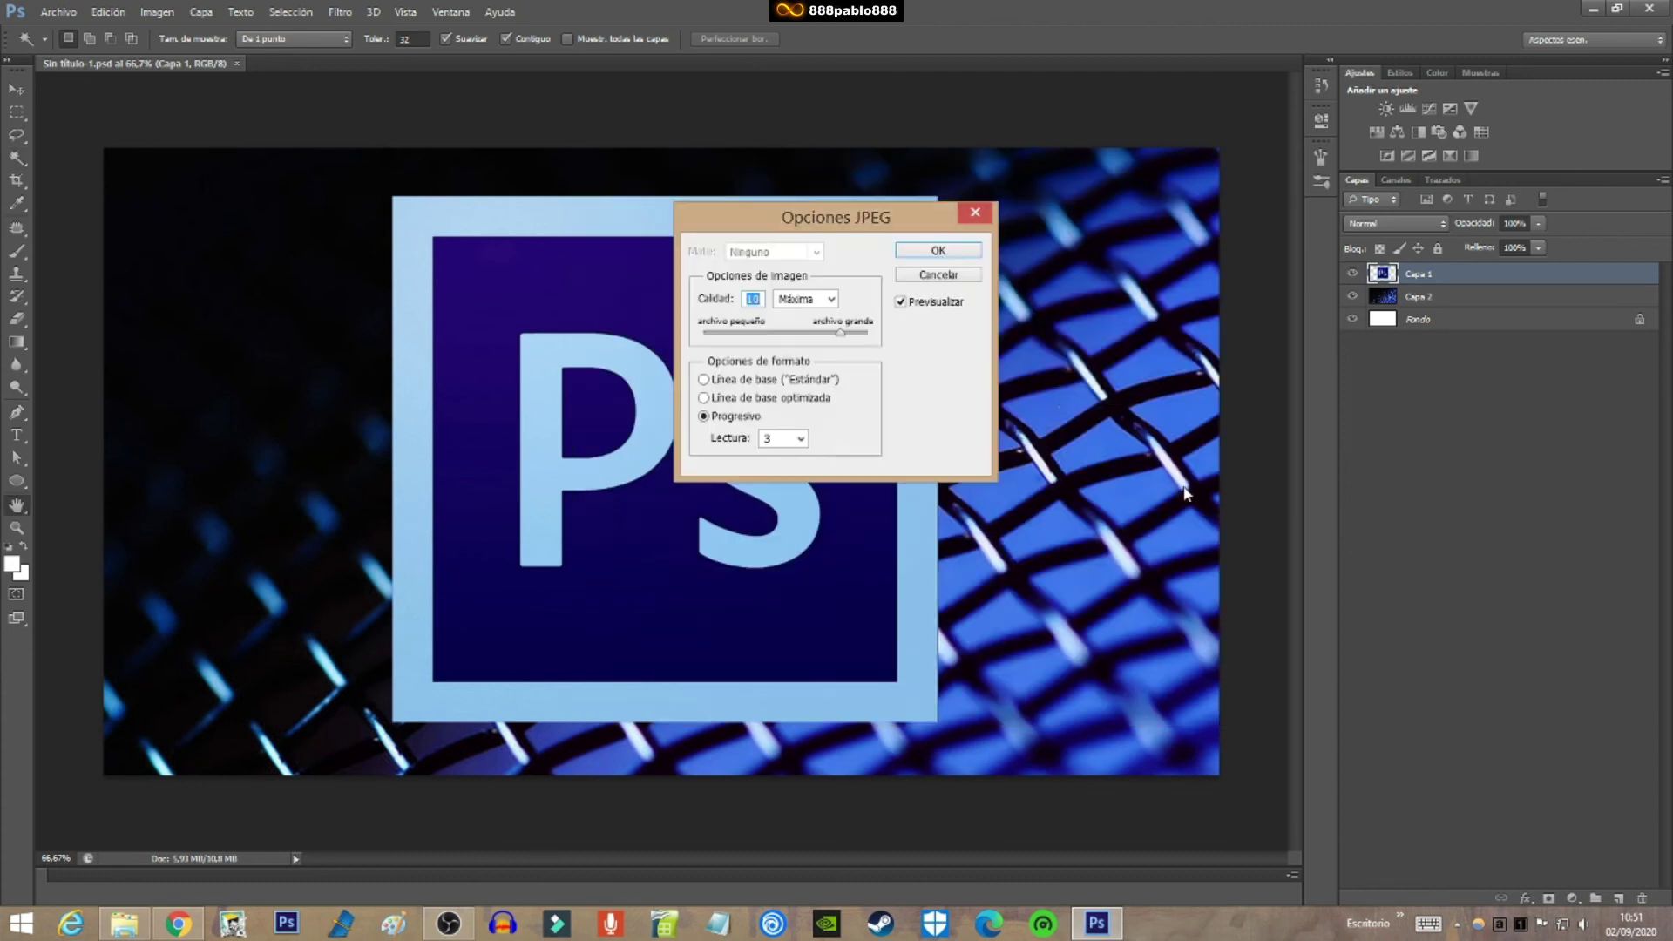
click(963, 258)
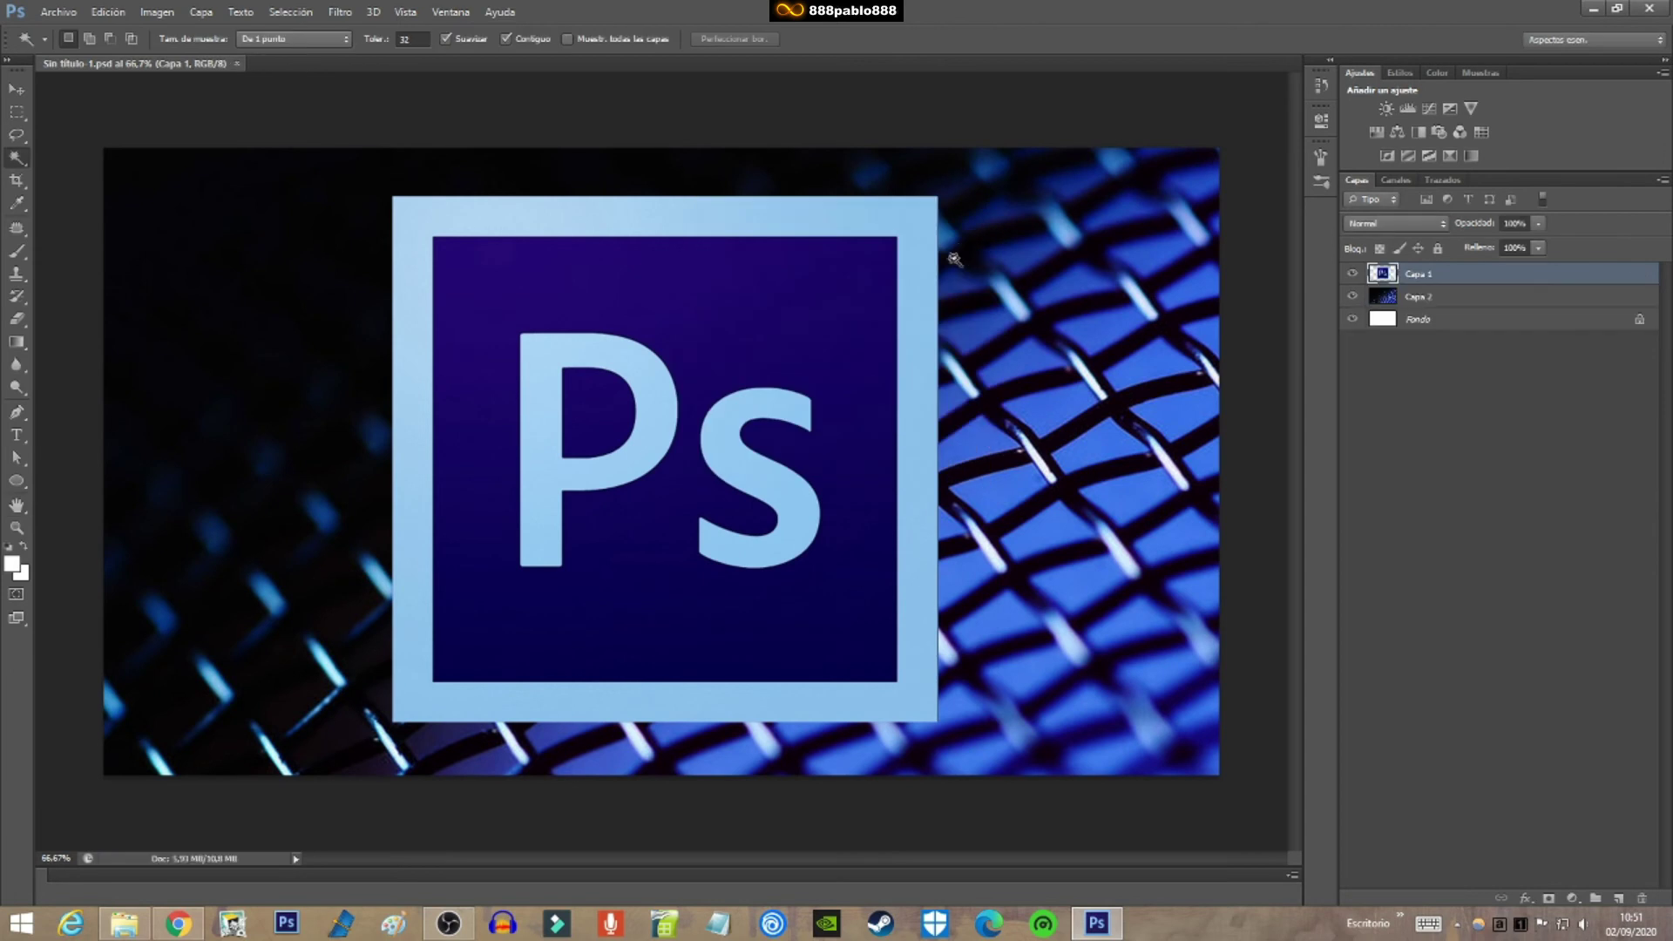
click(188, 931)
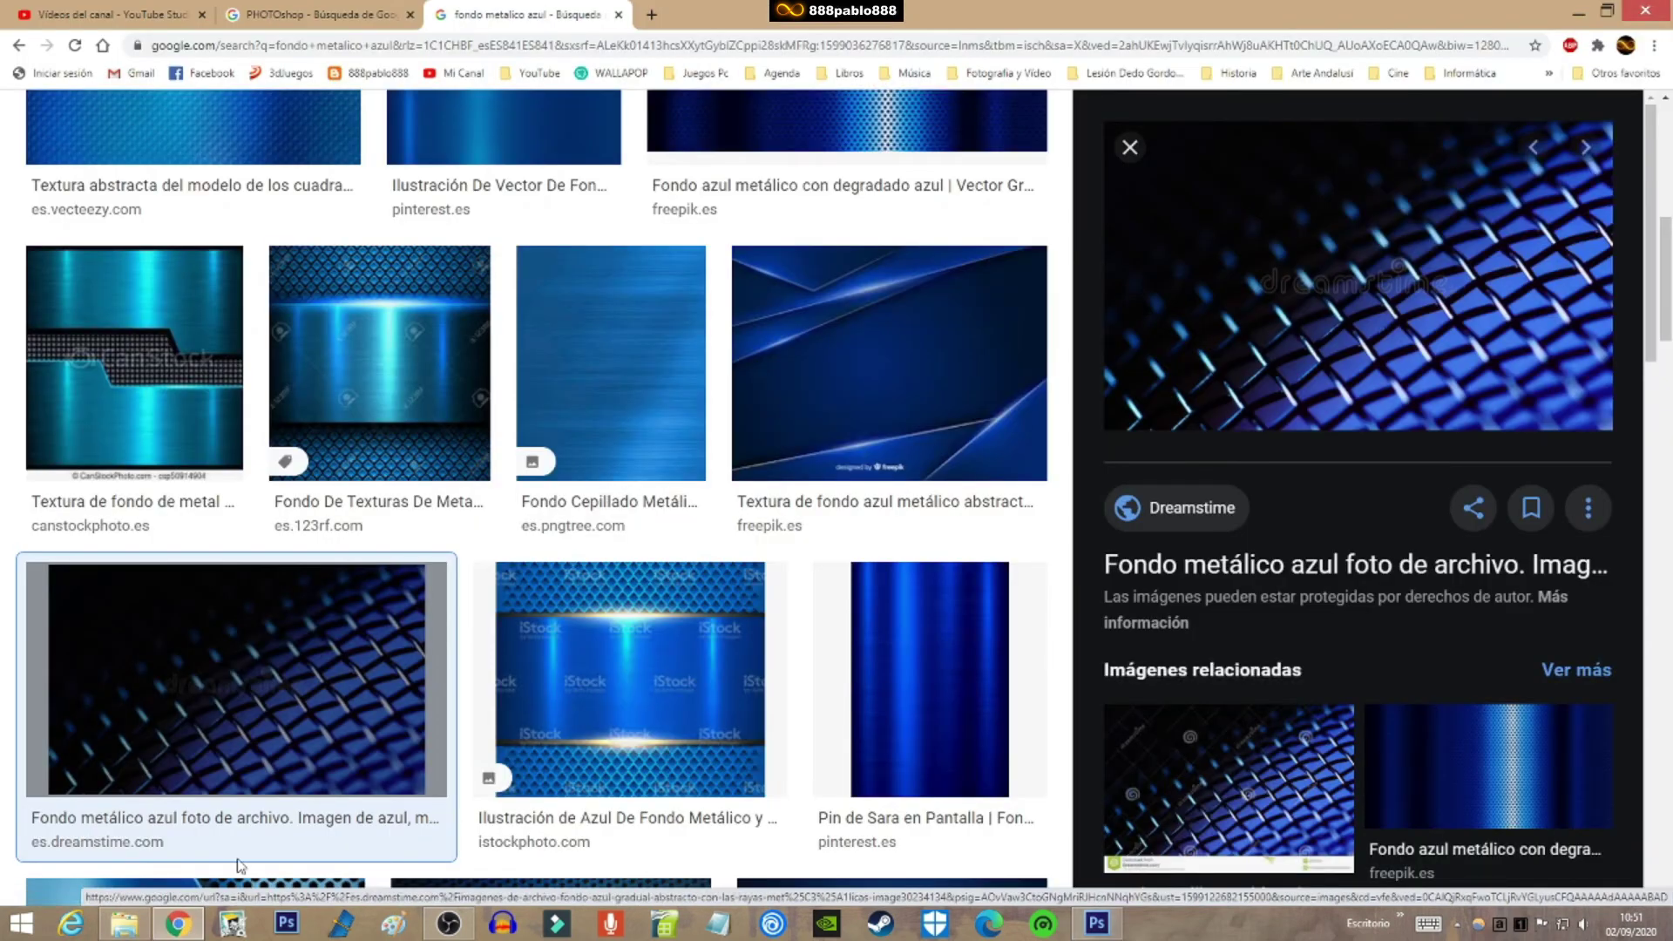
Upload the 01 JPEG from the Photoshop folder as the video's custom thumbnail
click(131, 15)
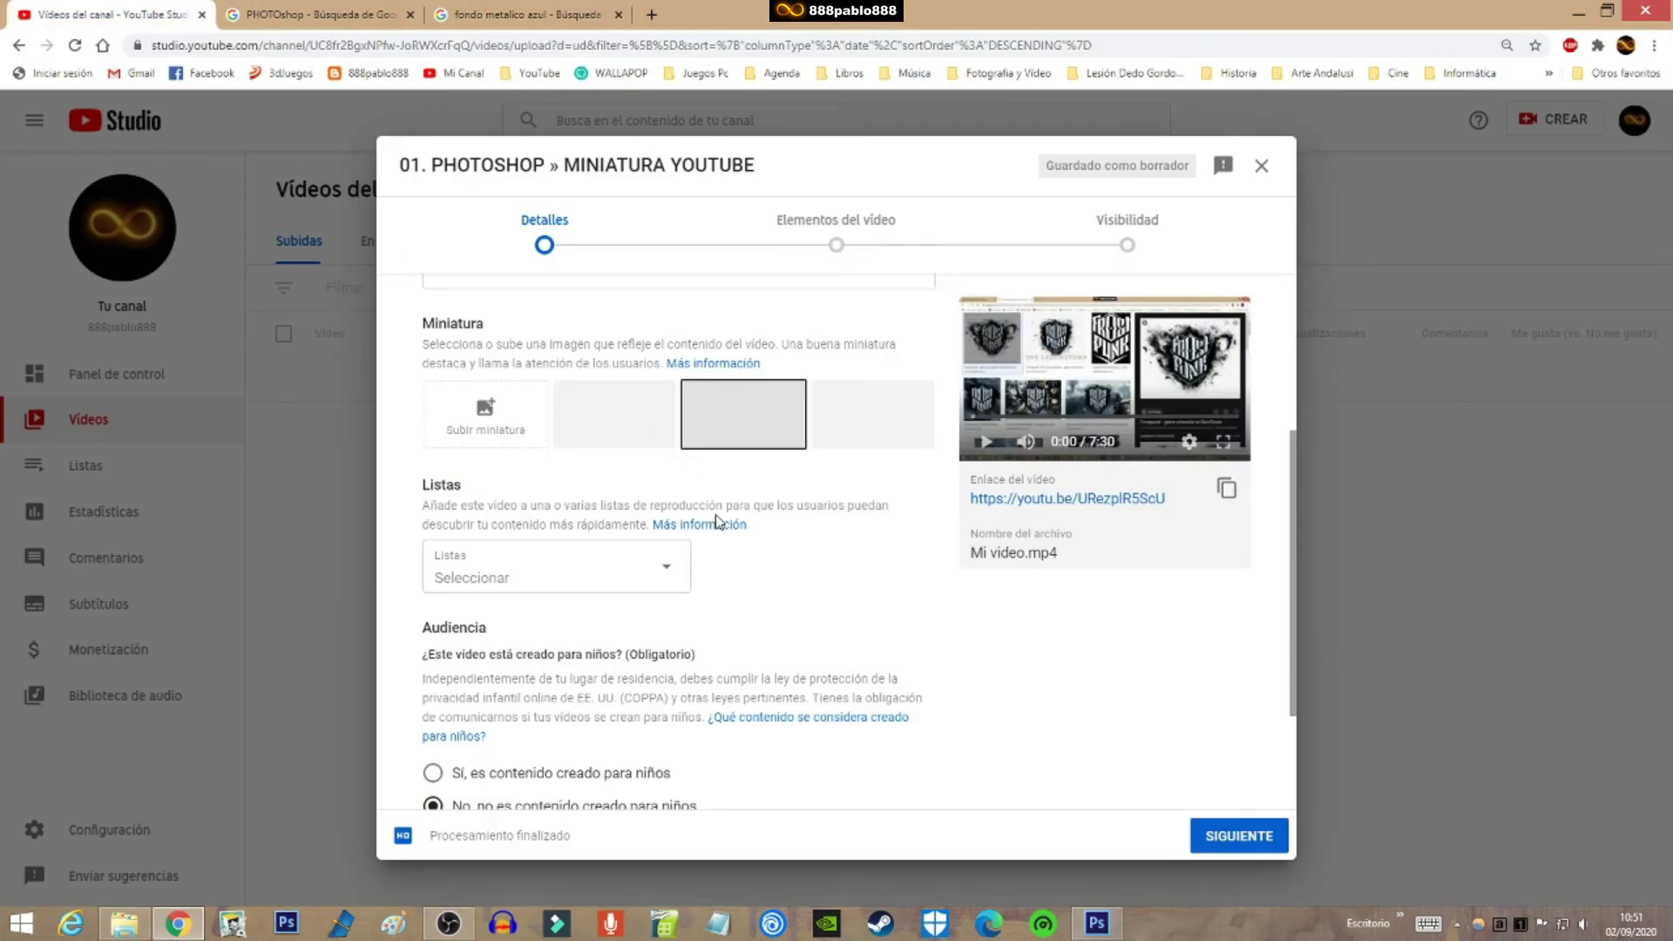
click(485, 414)
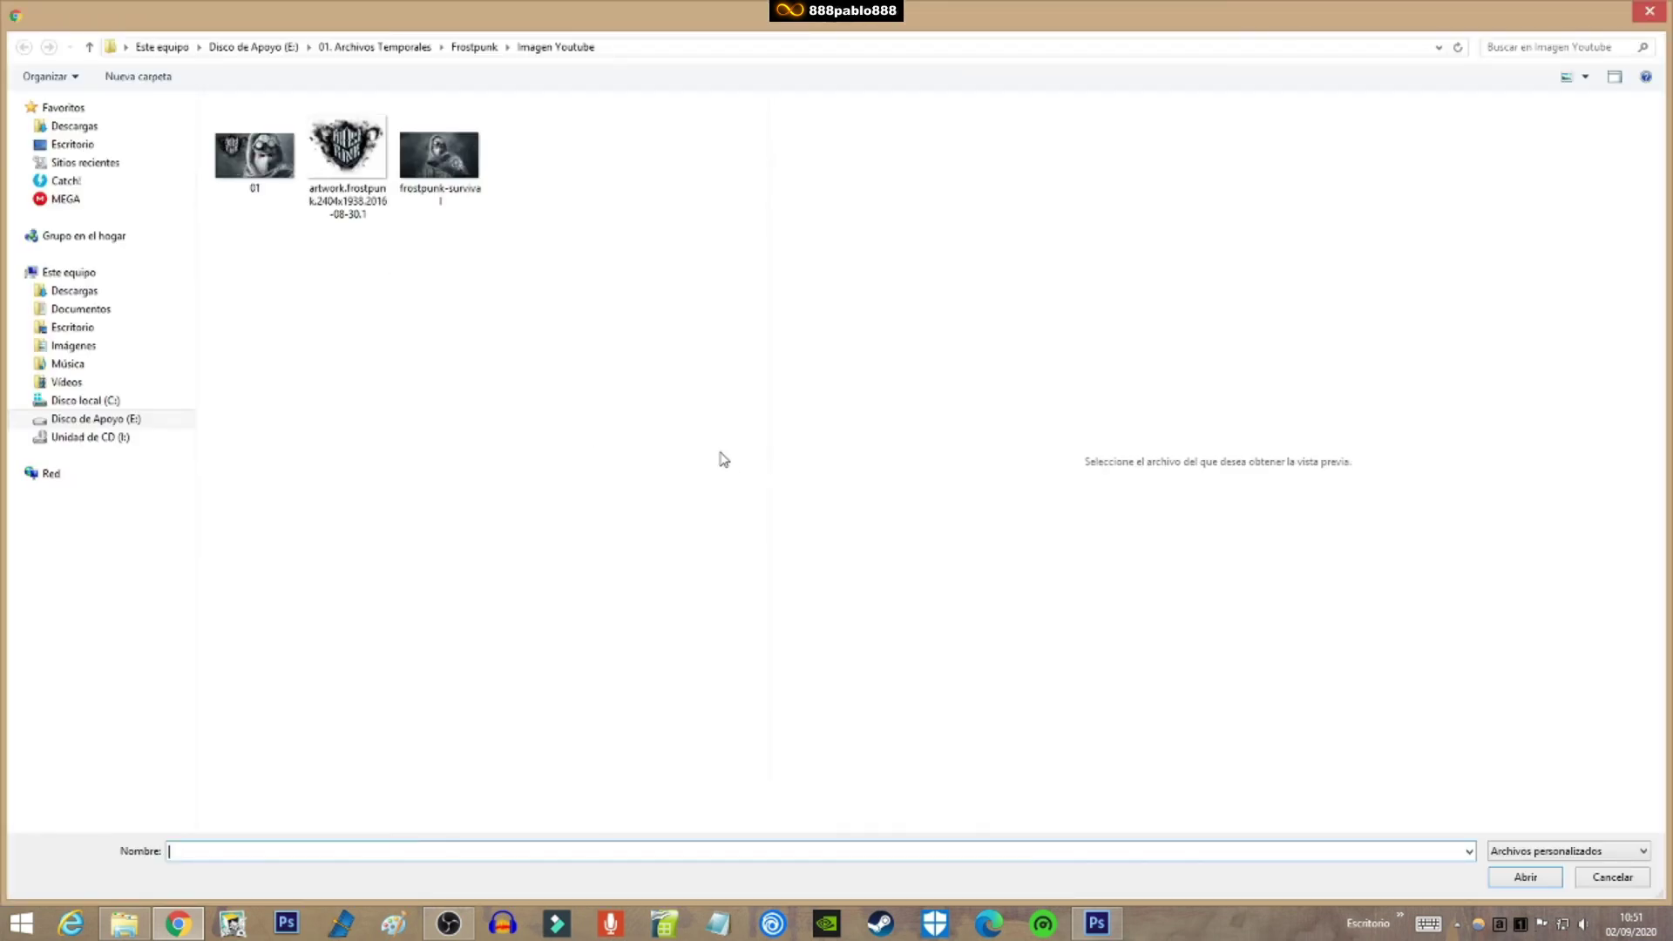
click(375, 47)
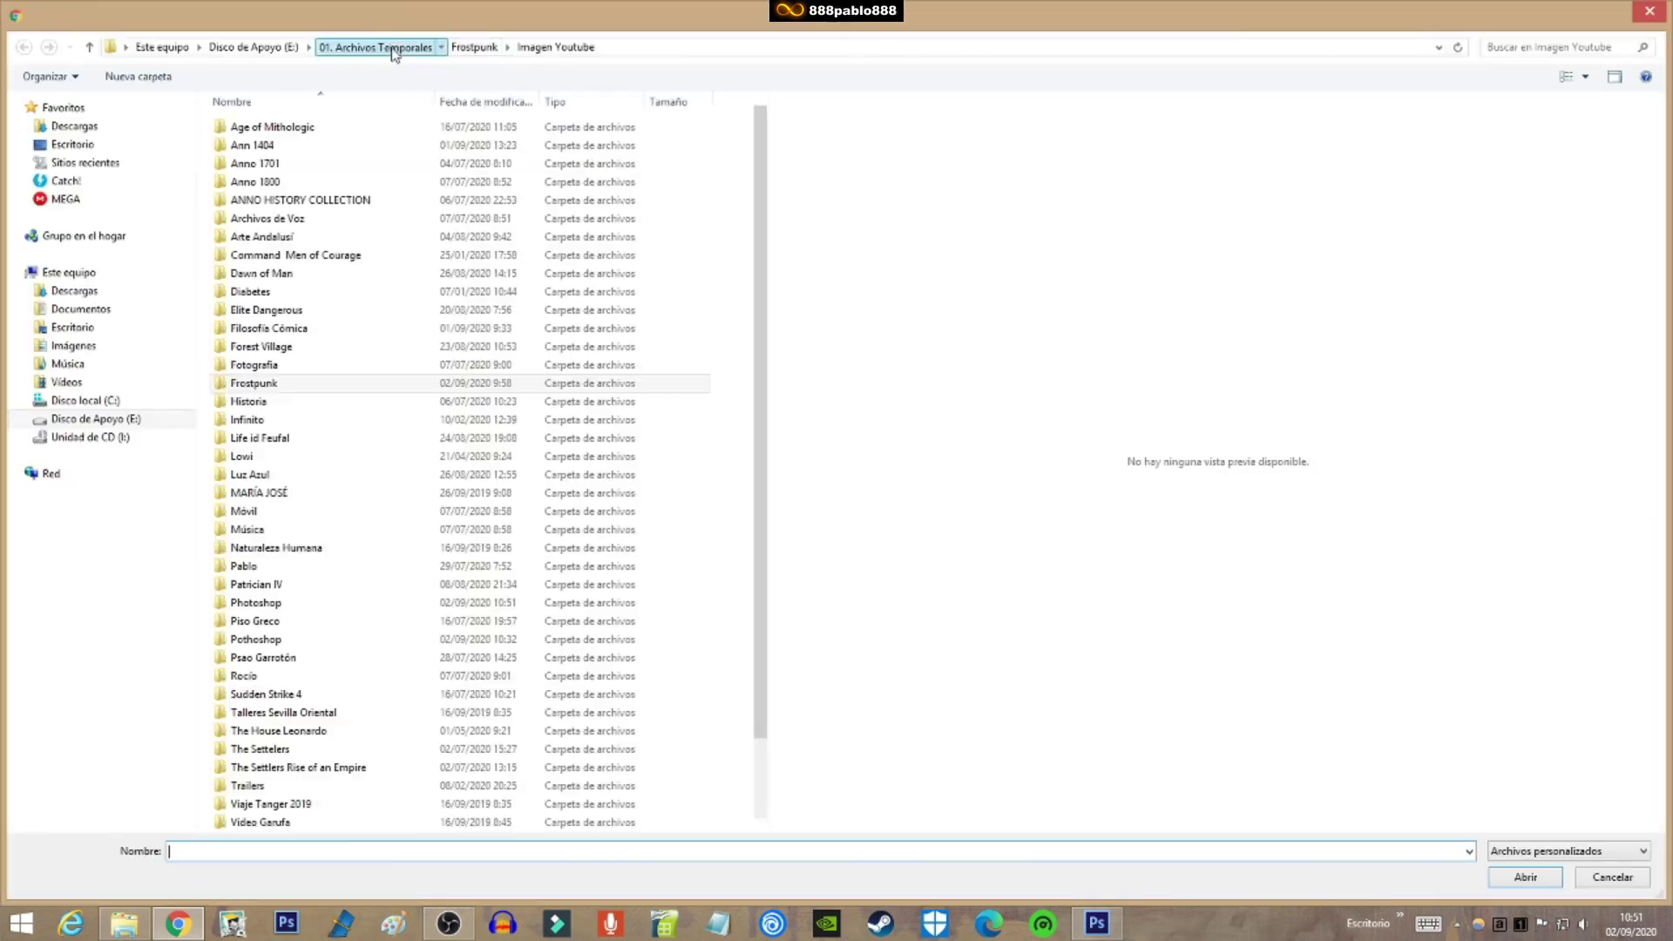
double_click(269, 604)
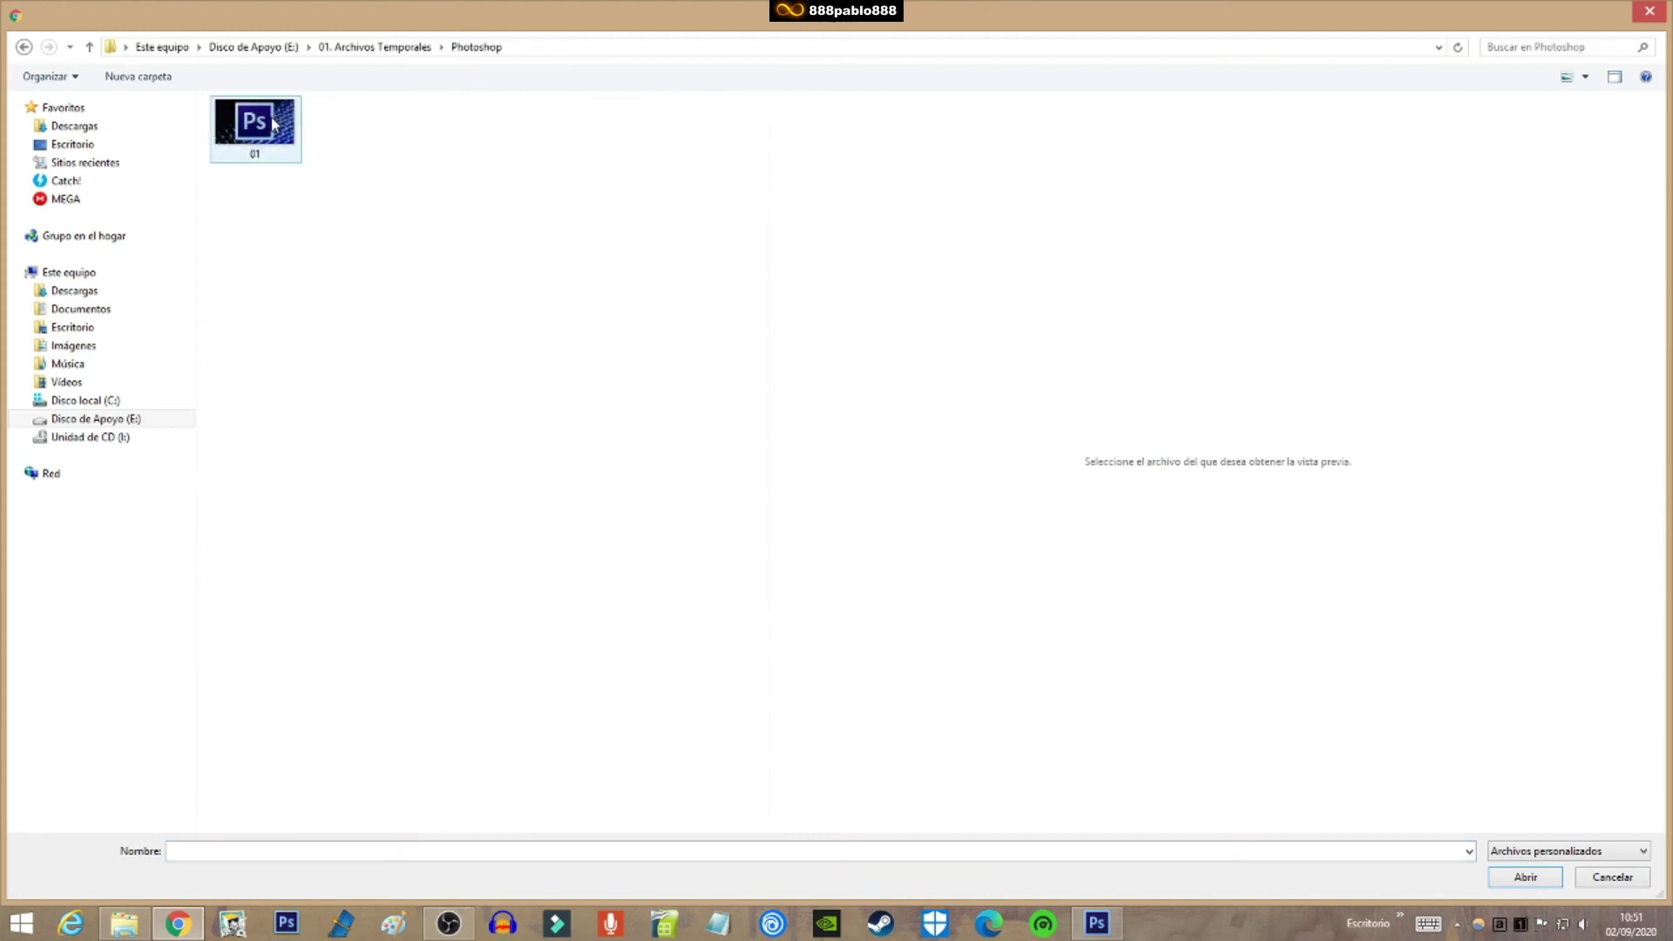
click(273, 135)
double_click(273, 137)
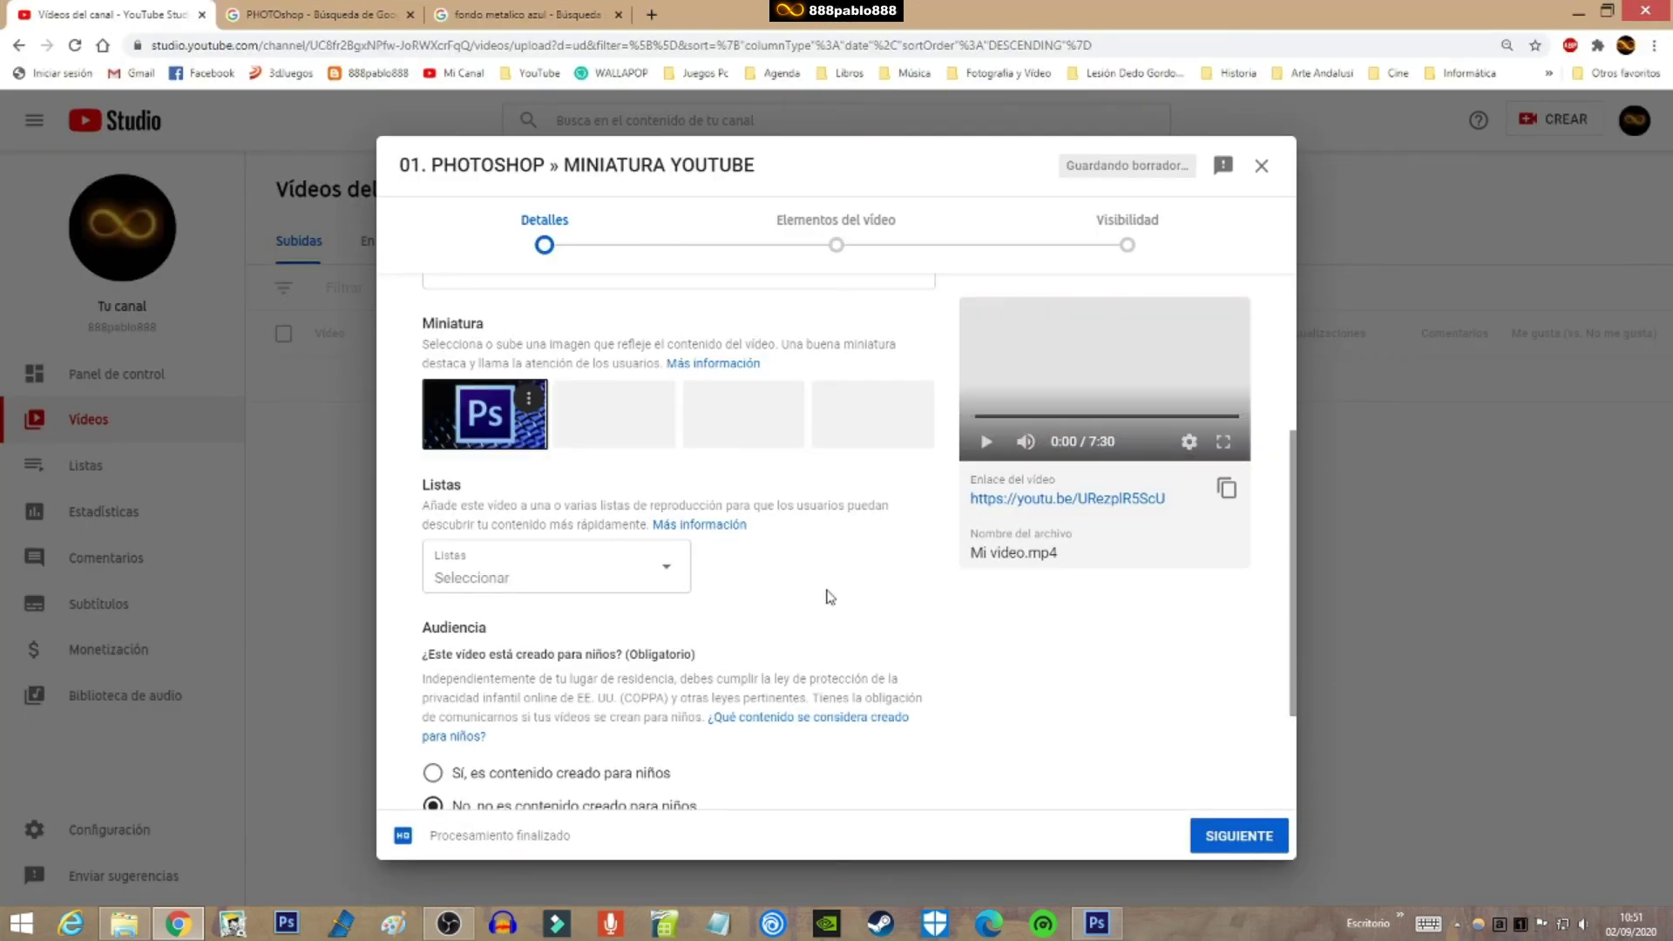
Create a new playlist named PHOTOSHOP and add the video to it
click(664, 567)
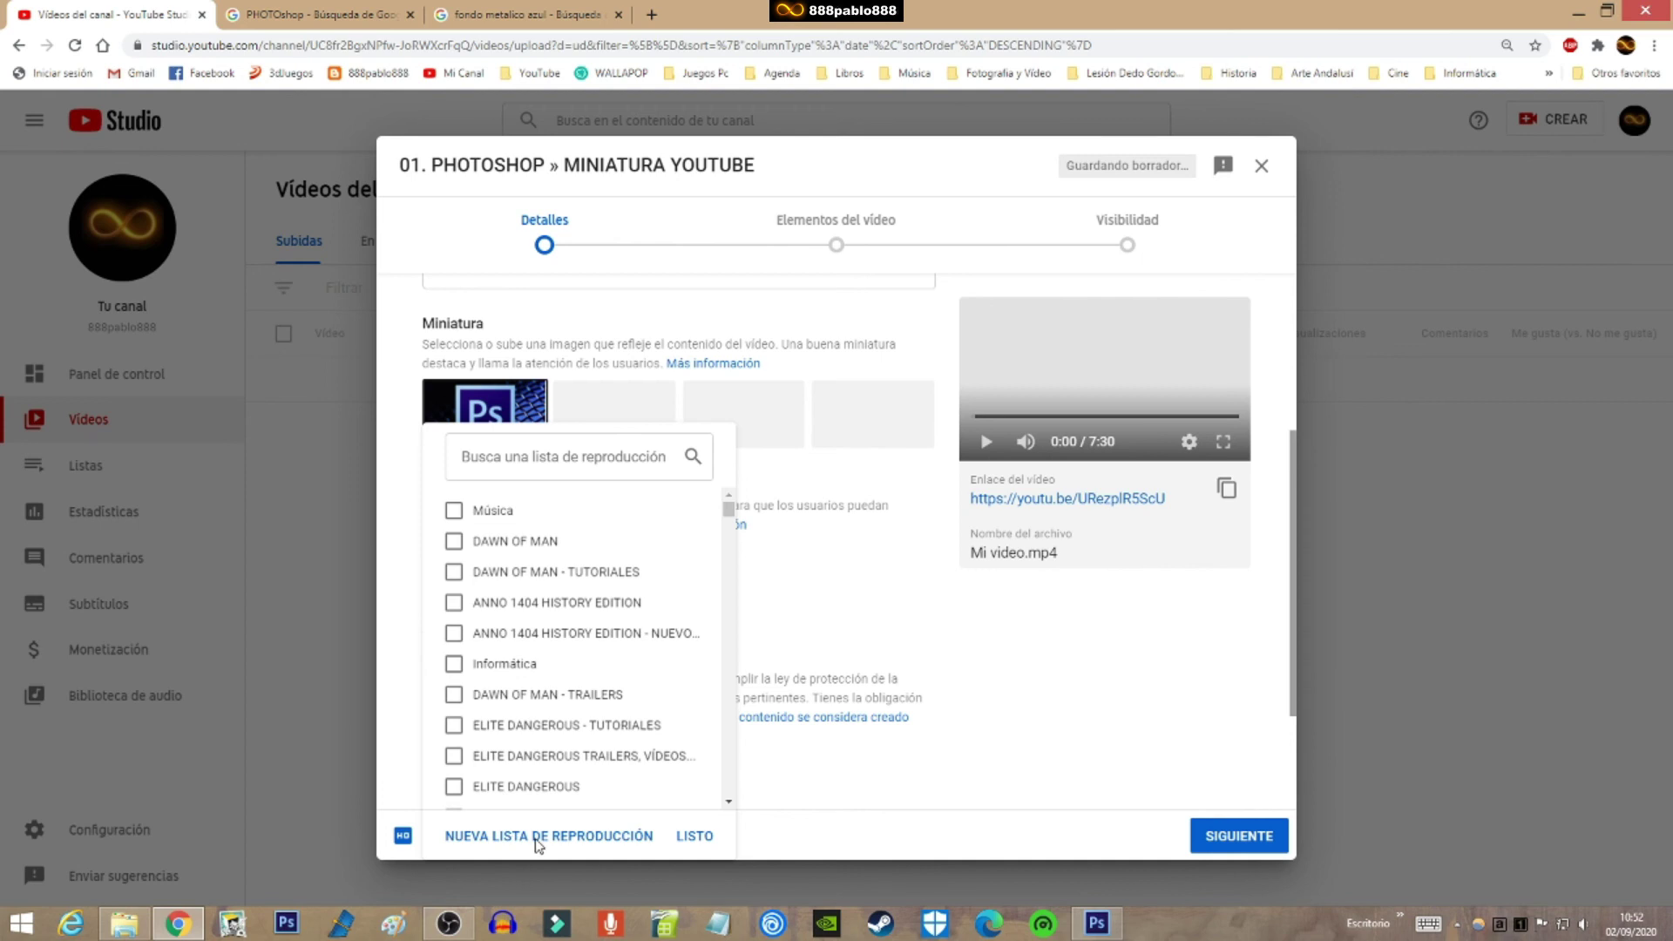
click(572, 843)
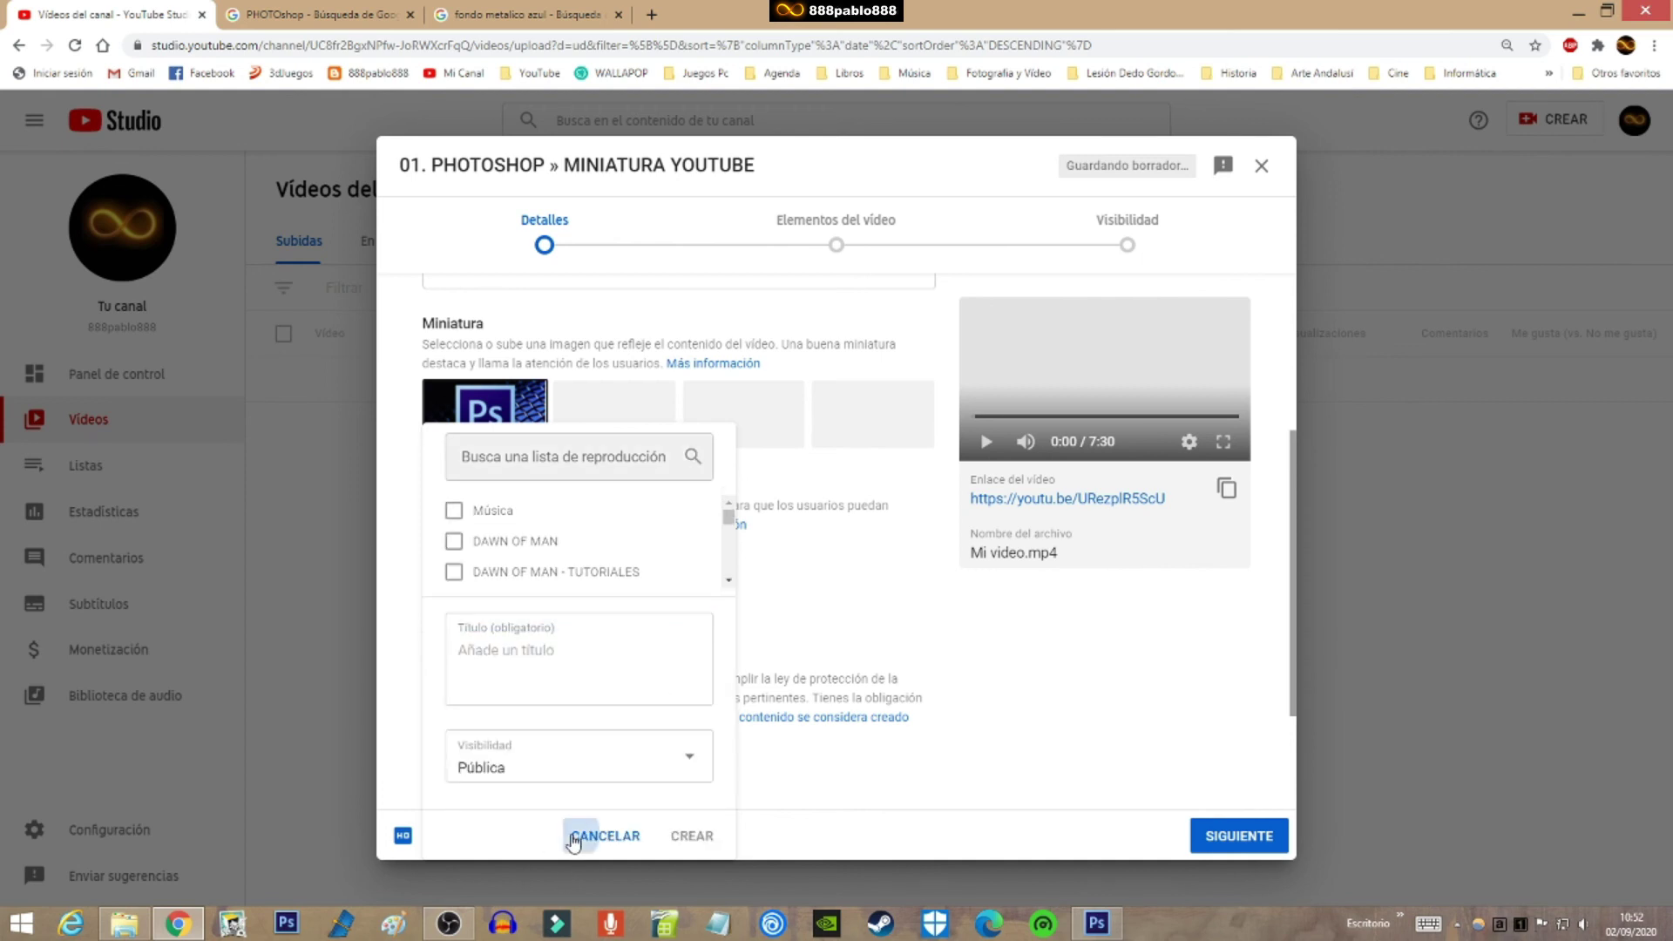
click(570, 838)
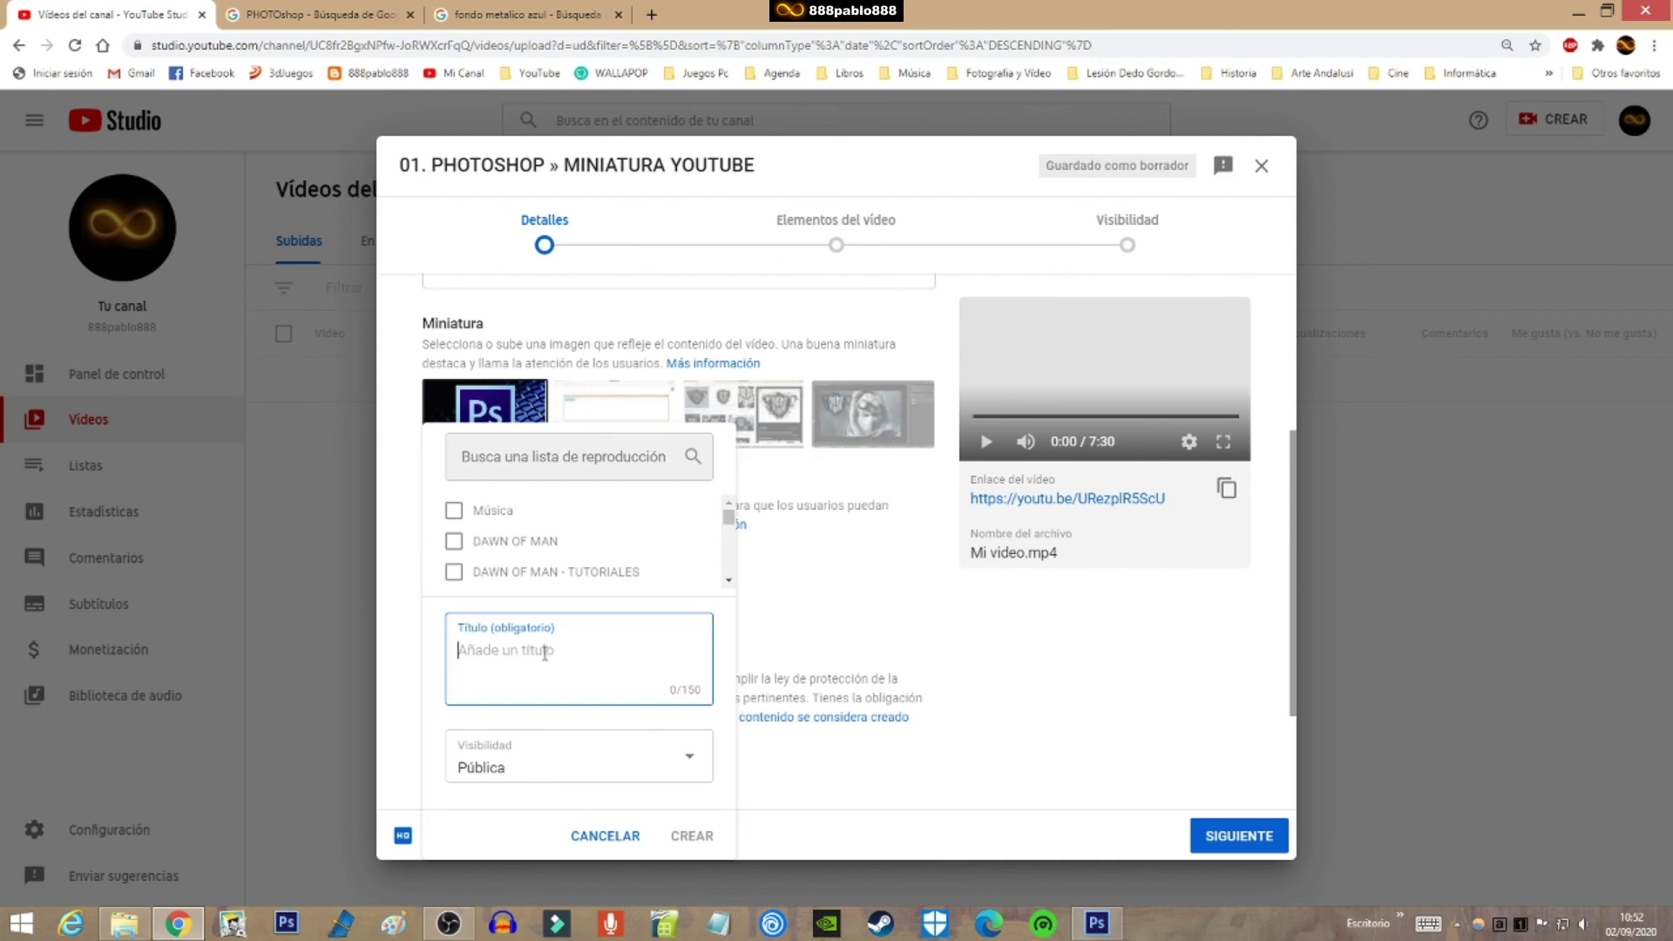
text(PHOTOSHOP)
click(702, 837)
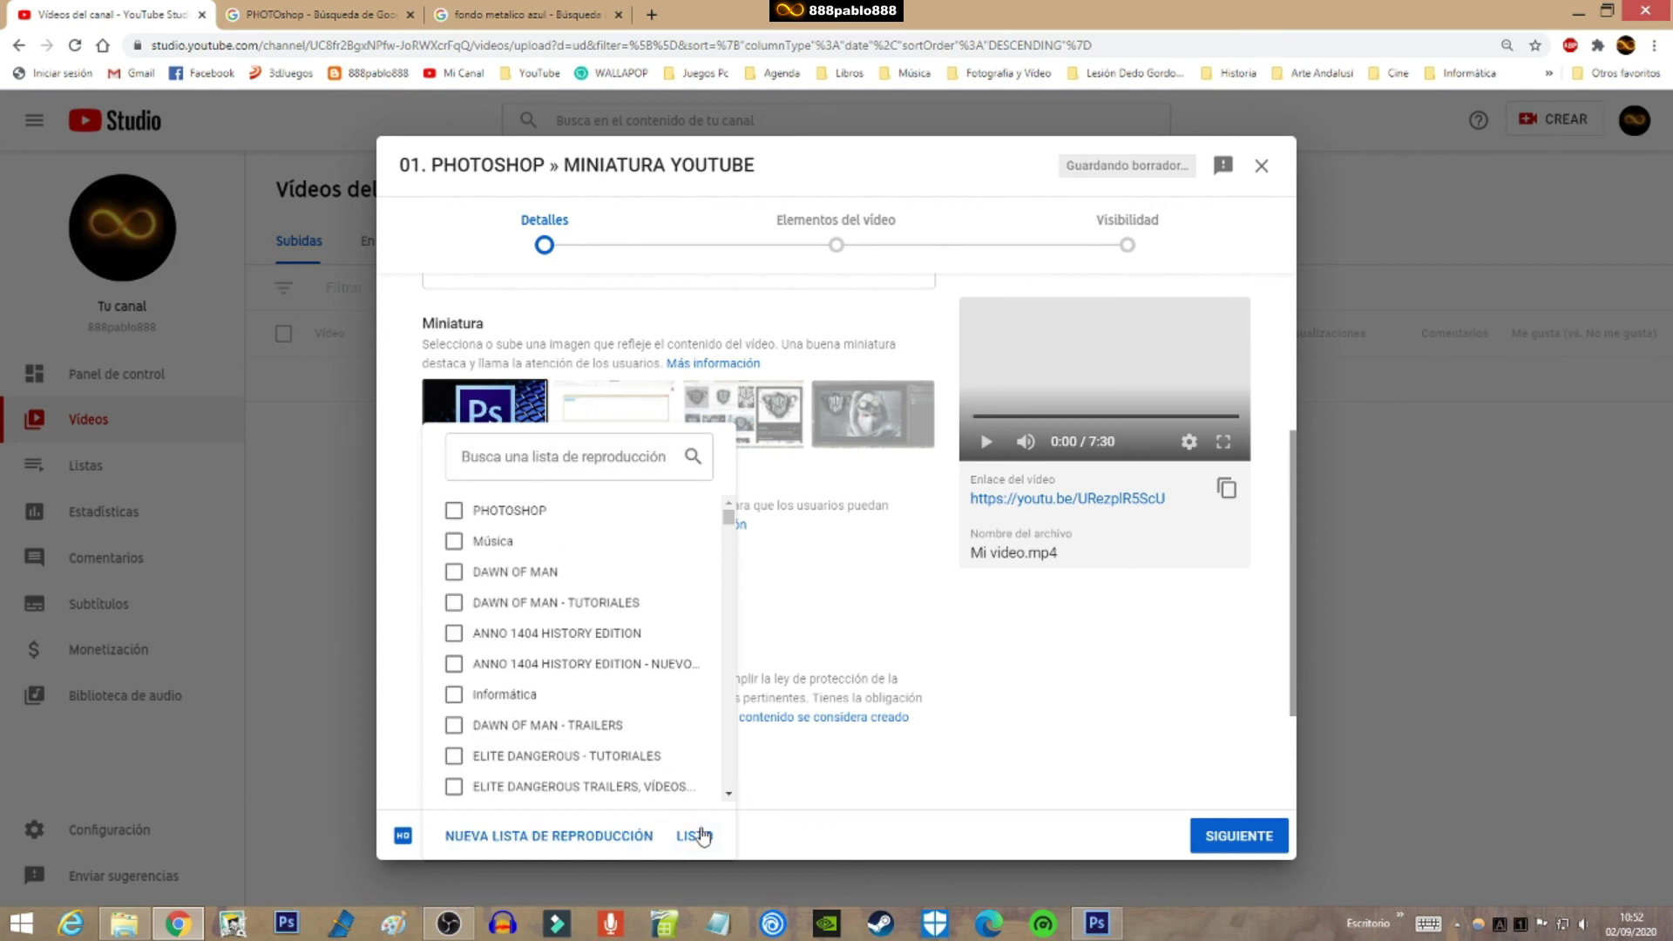
click(696, 837)
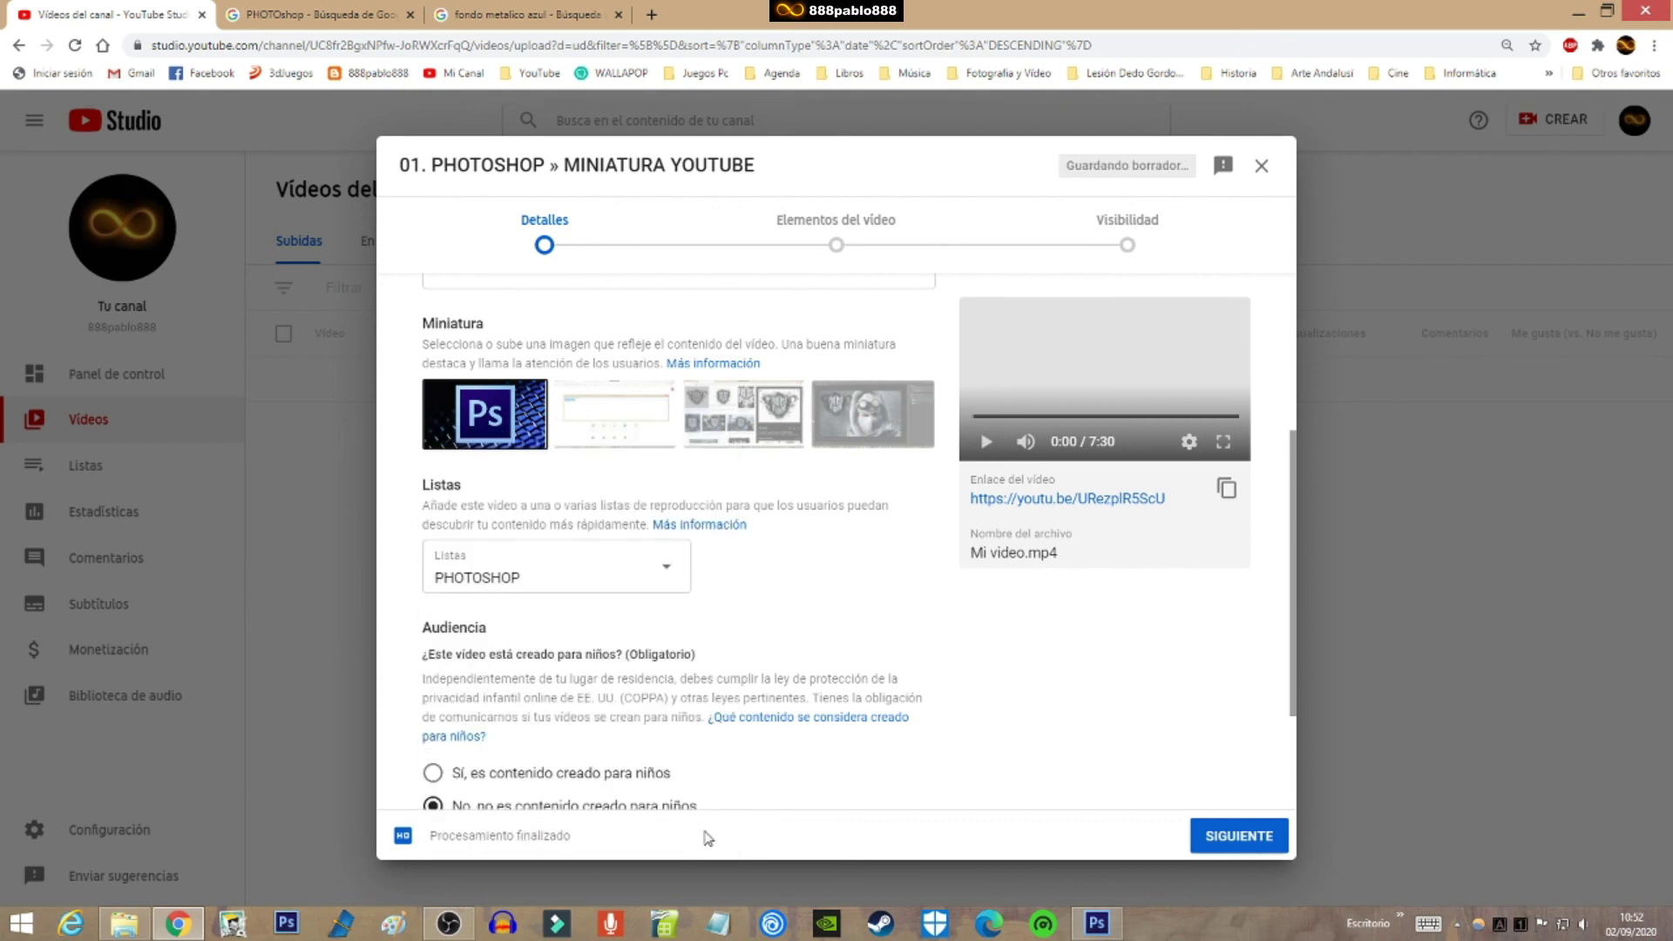
Set comments to Permitir todos and advance to the video elements step
scroll(583, 706, down, 2)
click(479, 743)
scroll(694, 584, down, 5)
scroll(746, 642, down, 5)
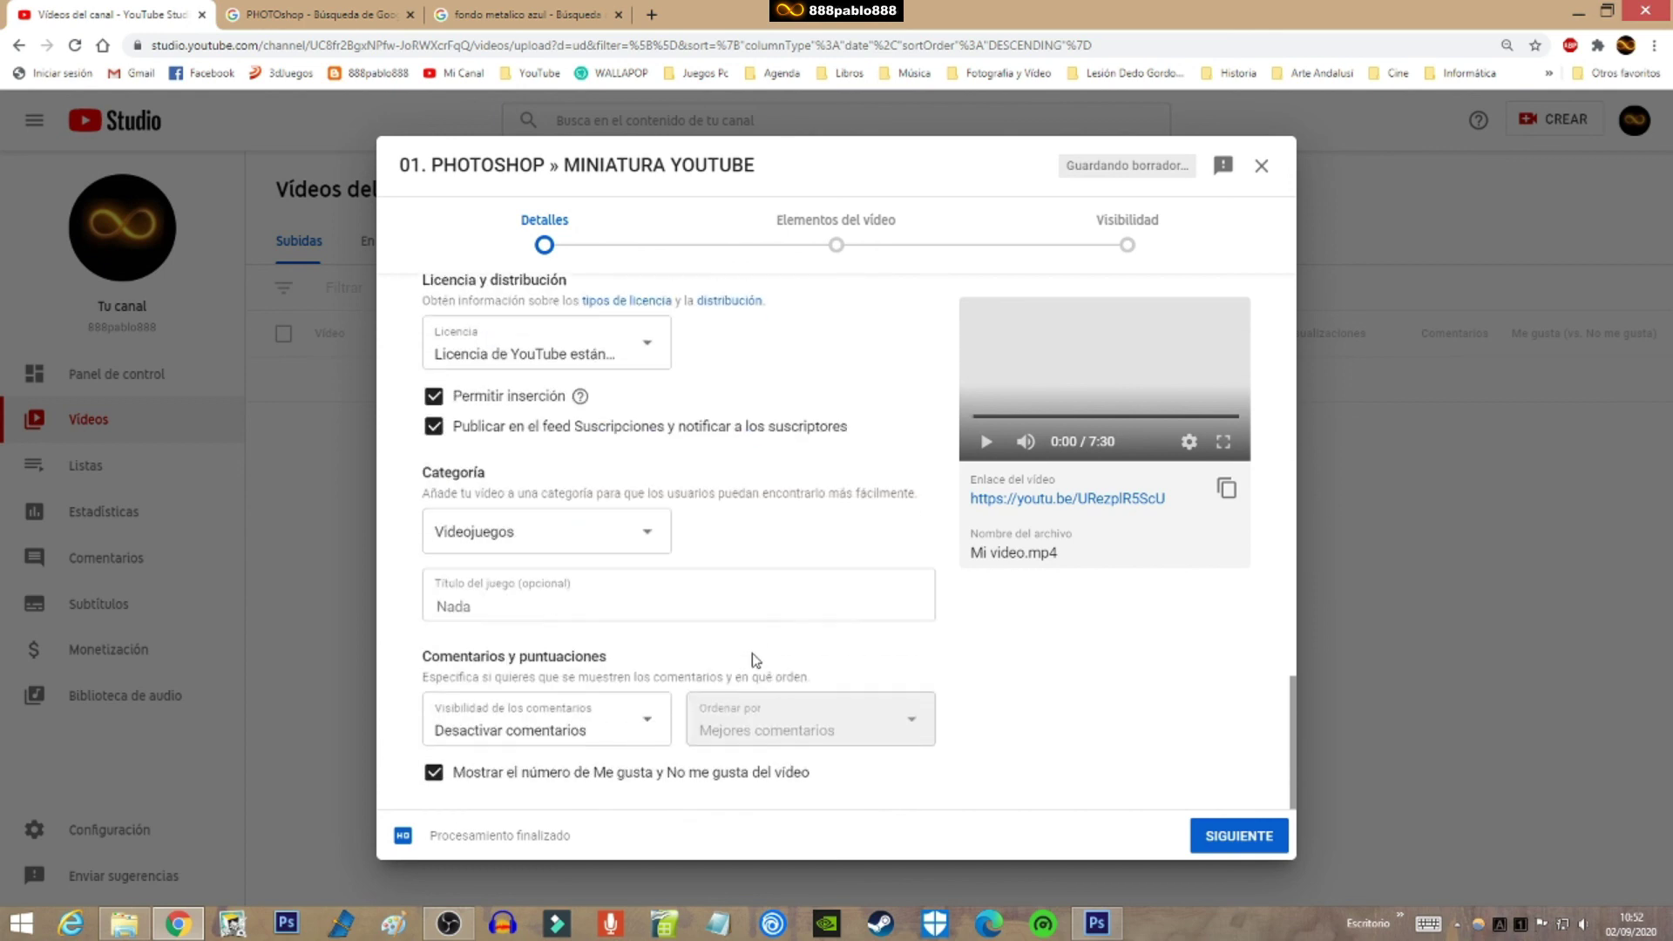
click(651, 730)
click(541, 714)
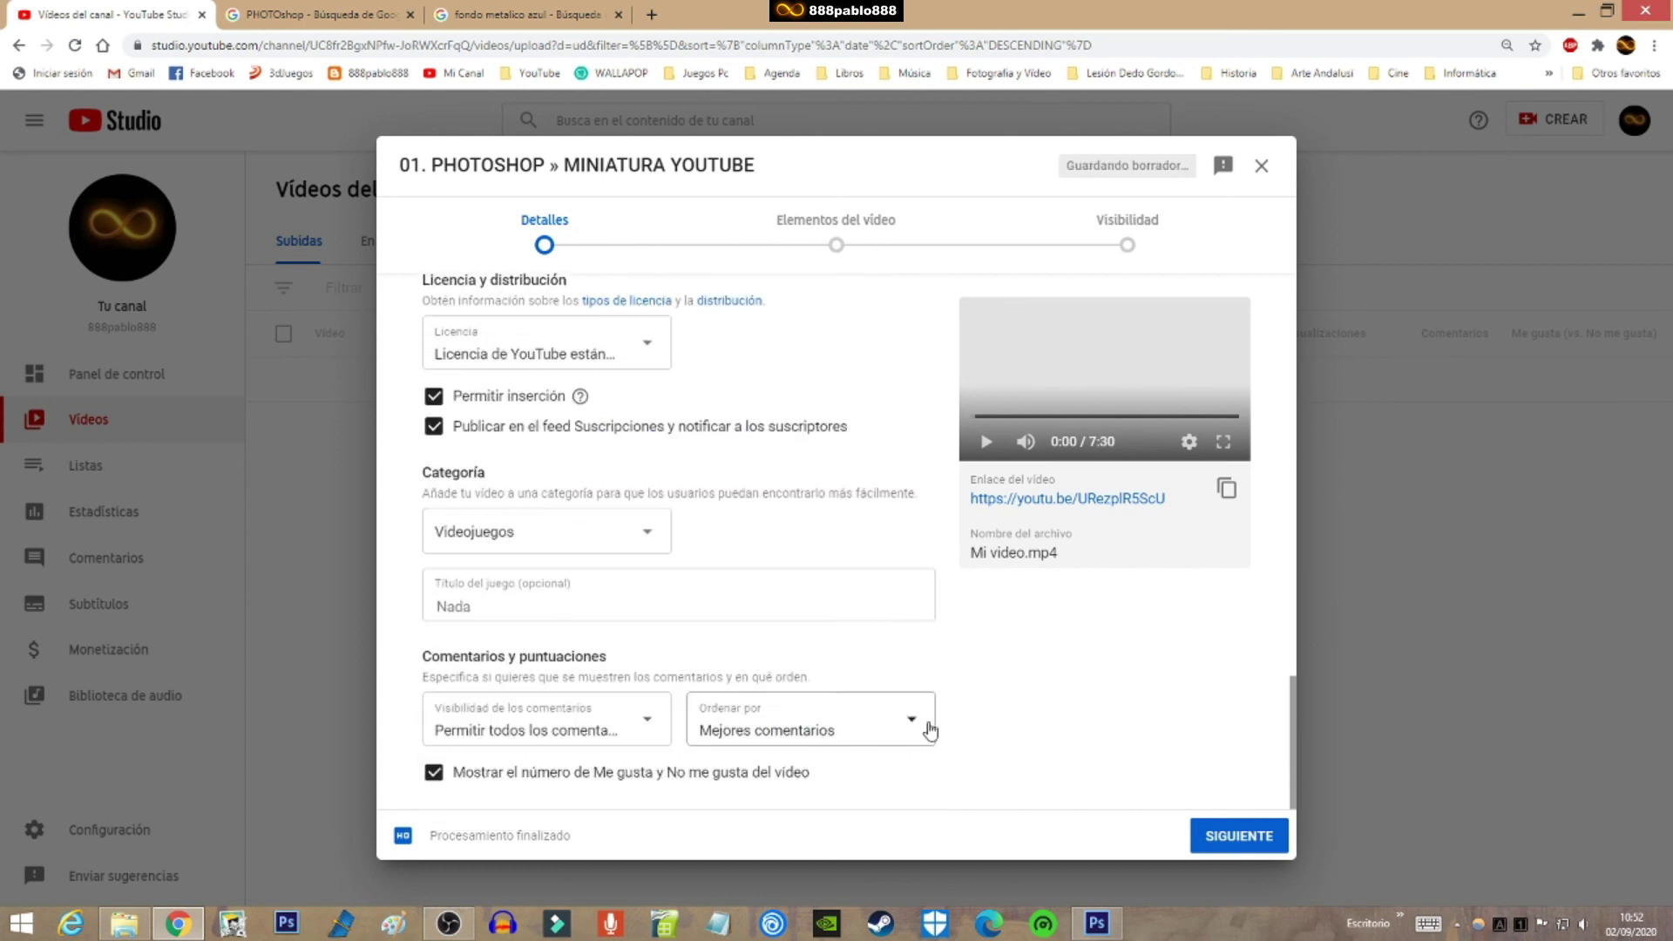
click(1243, 834)
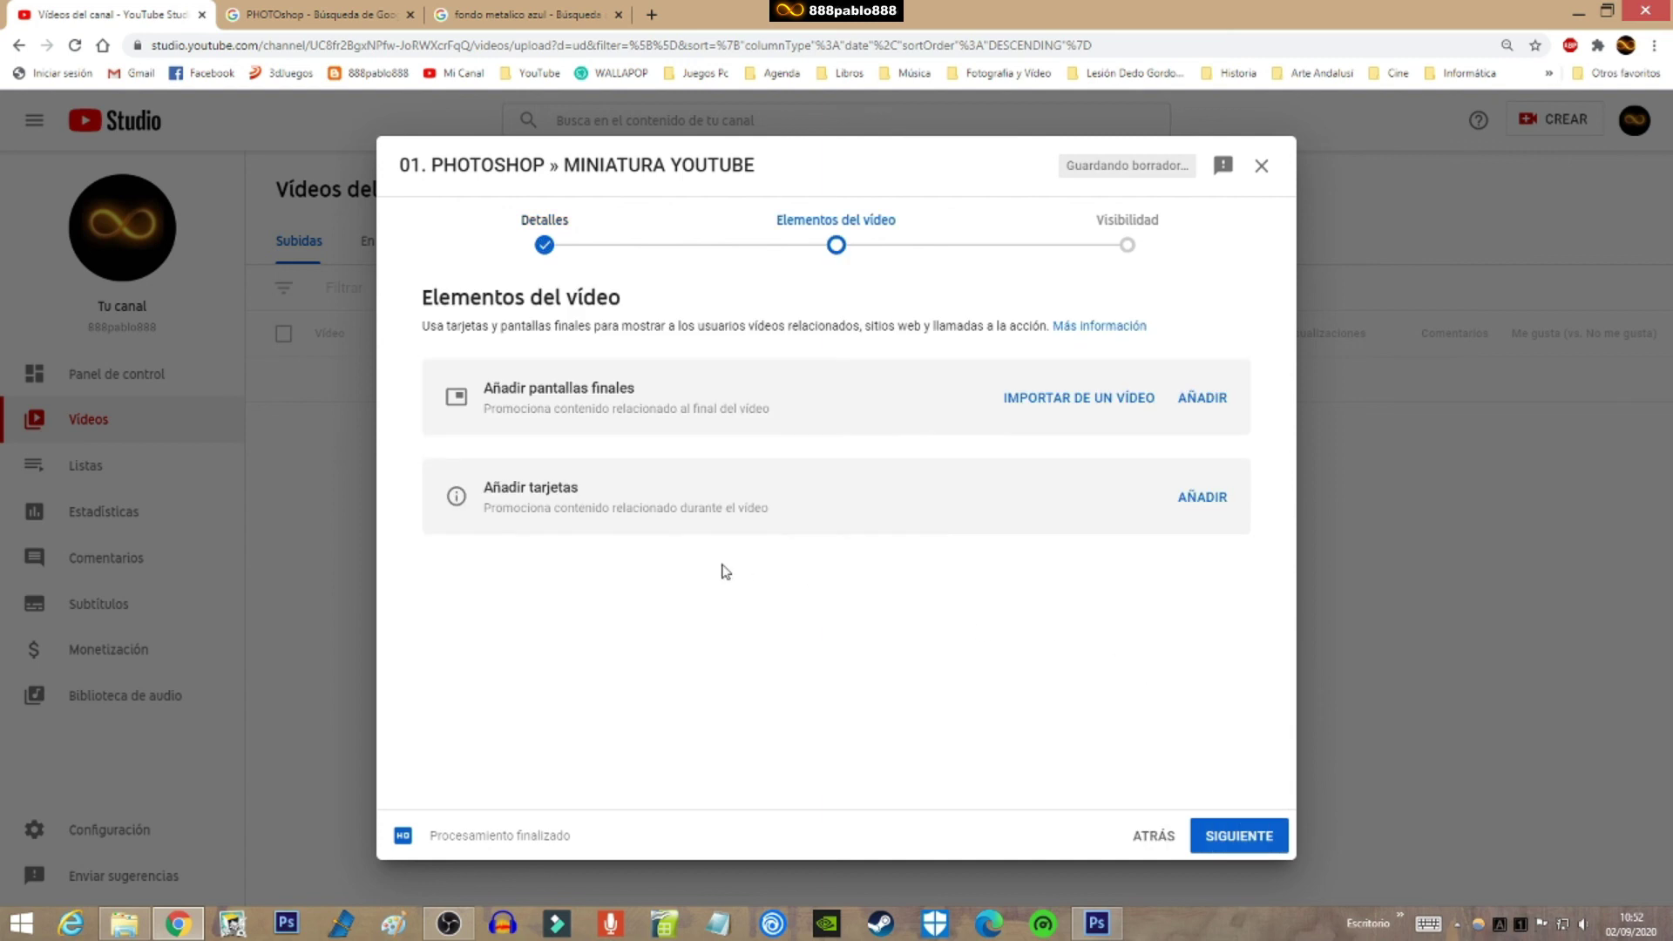
Publish the video with Público visibility, dismiss the confirmation, and return to Photoshop
click(1237, 838)
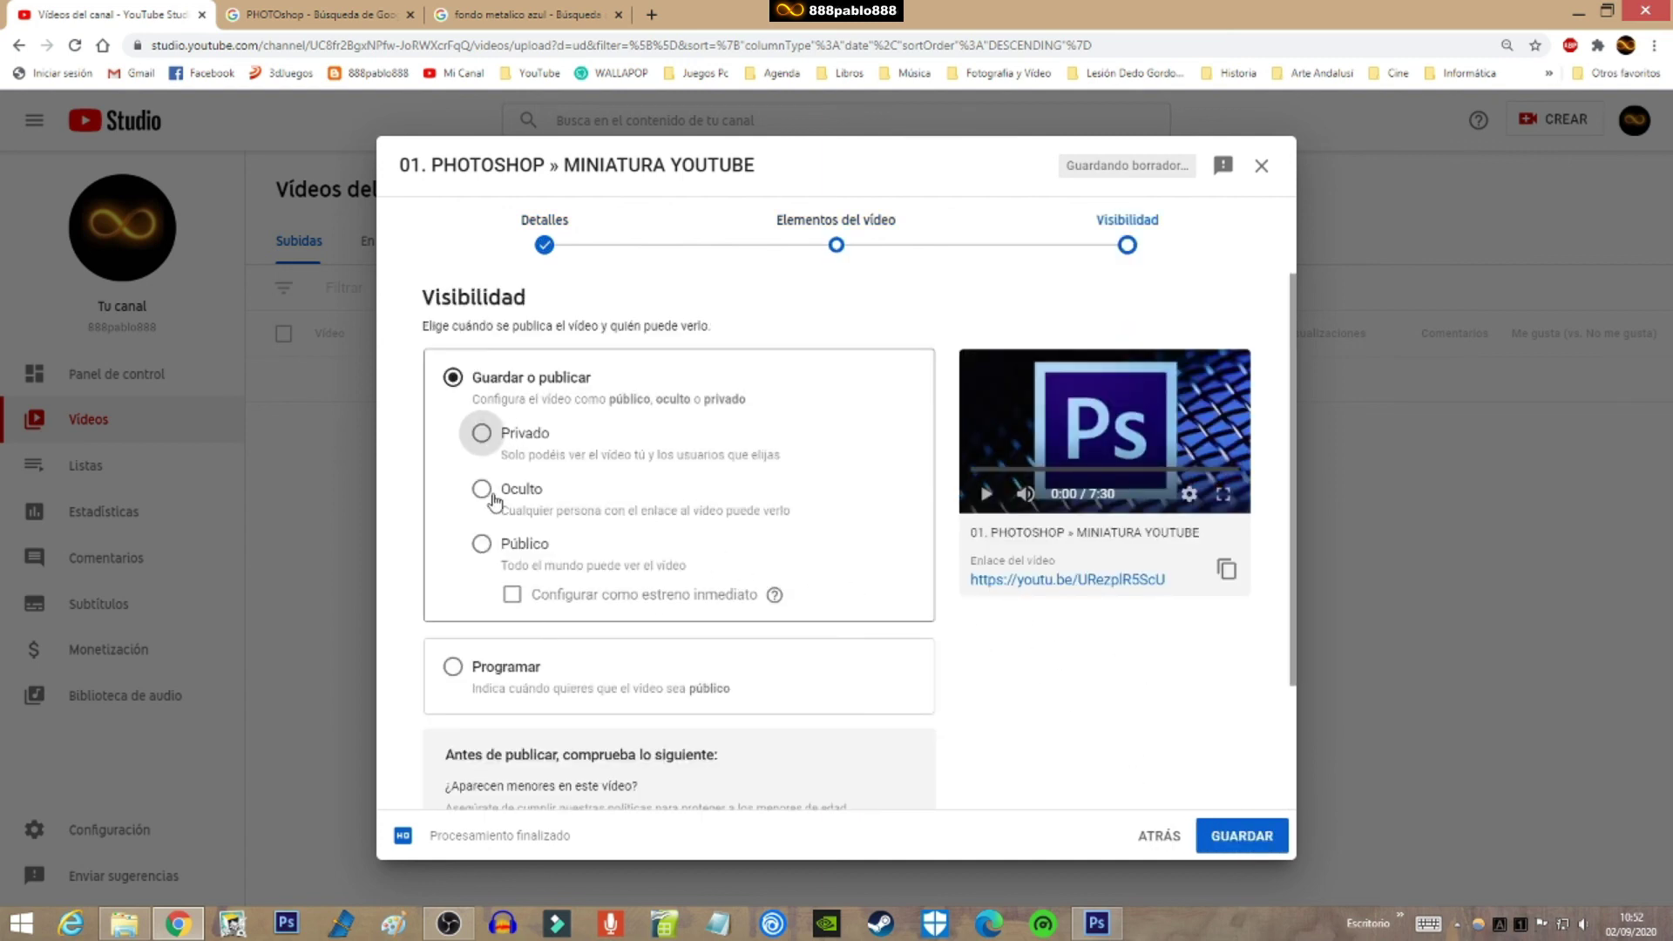
click(483, 547)
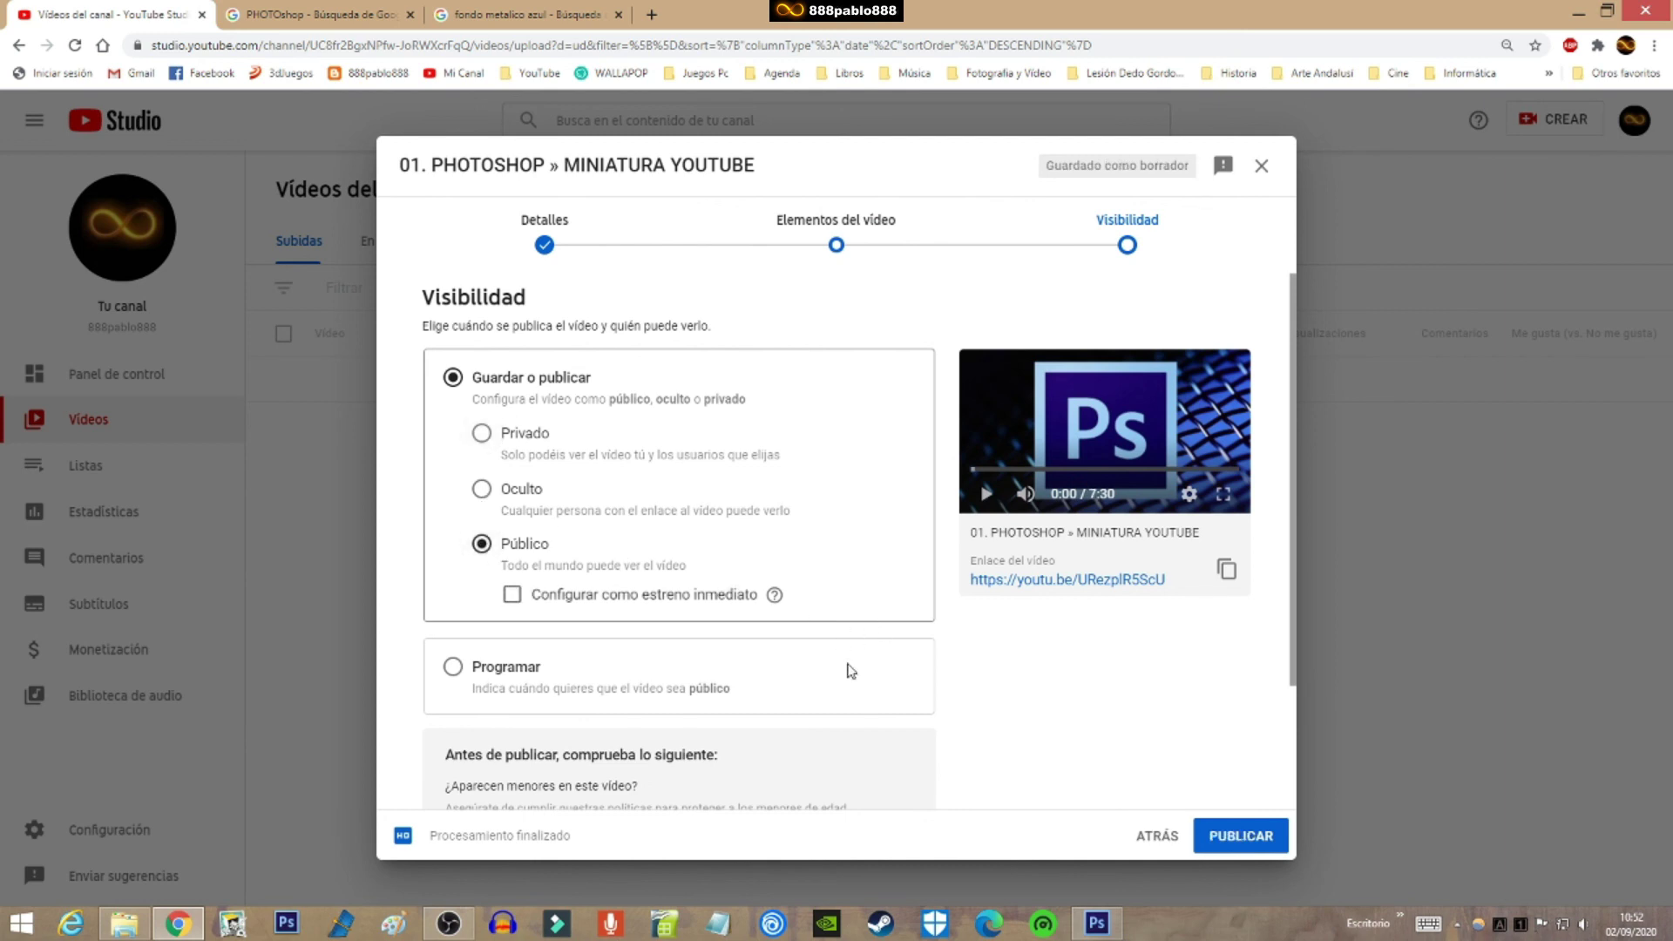
click(1246, 838)
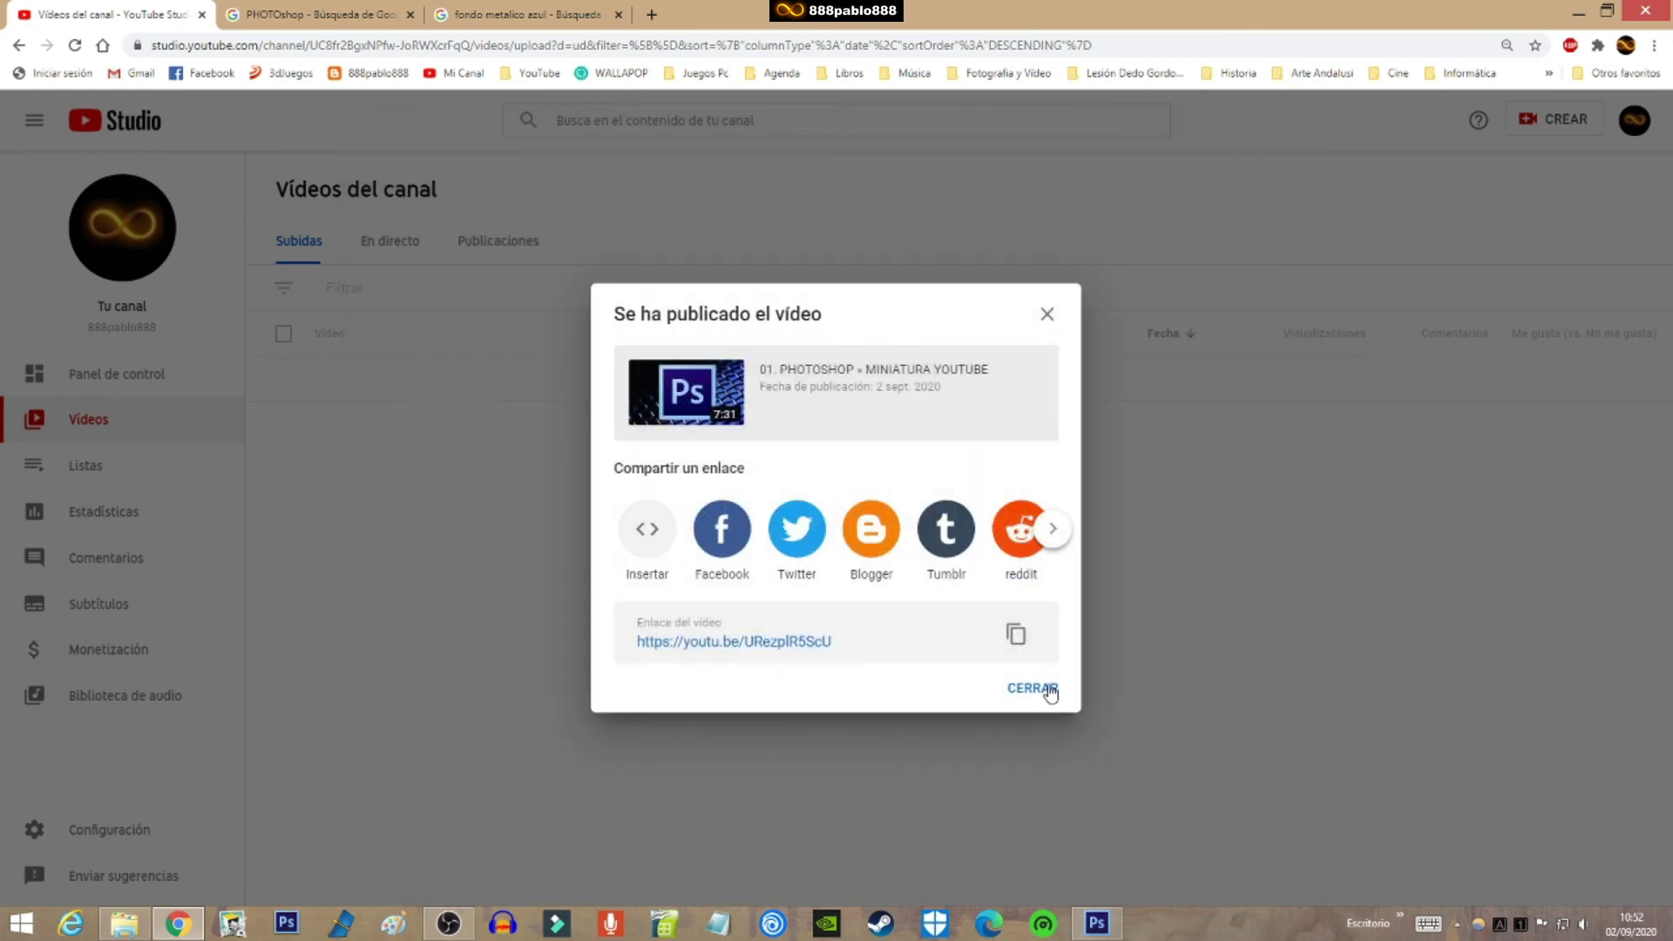
click(1031, 689)
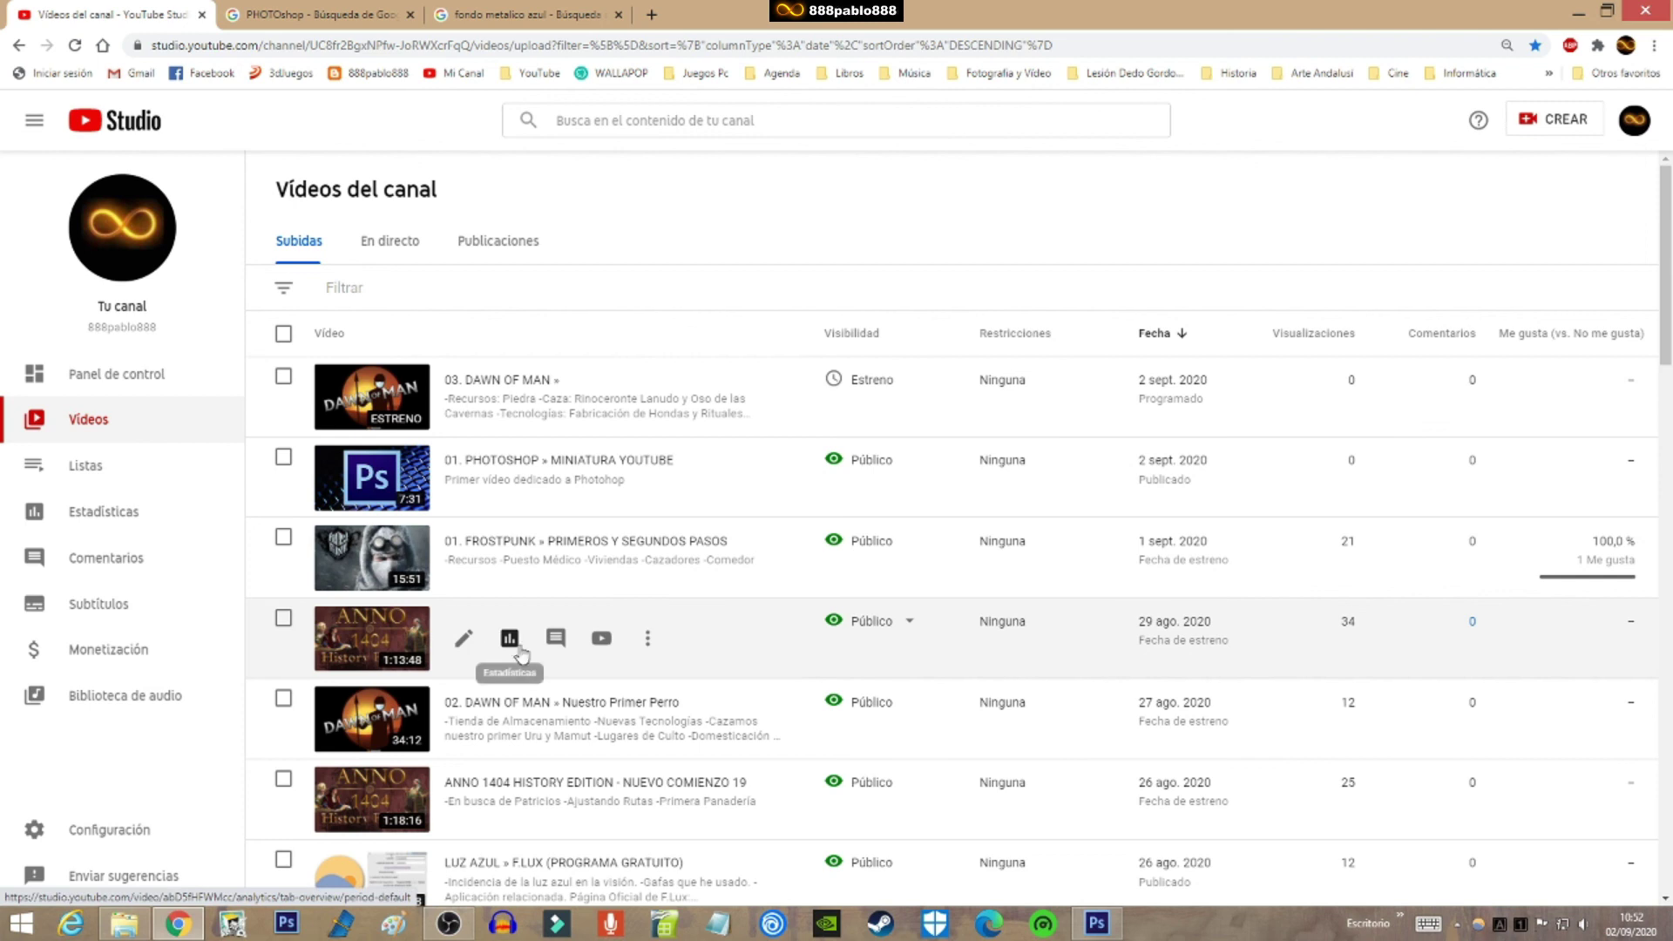
click(1100, 924)
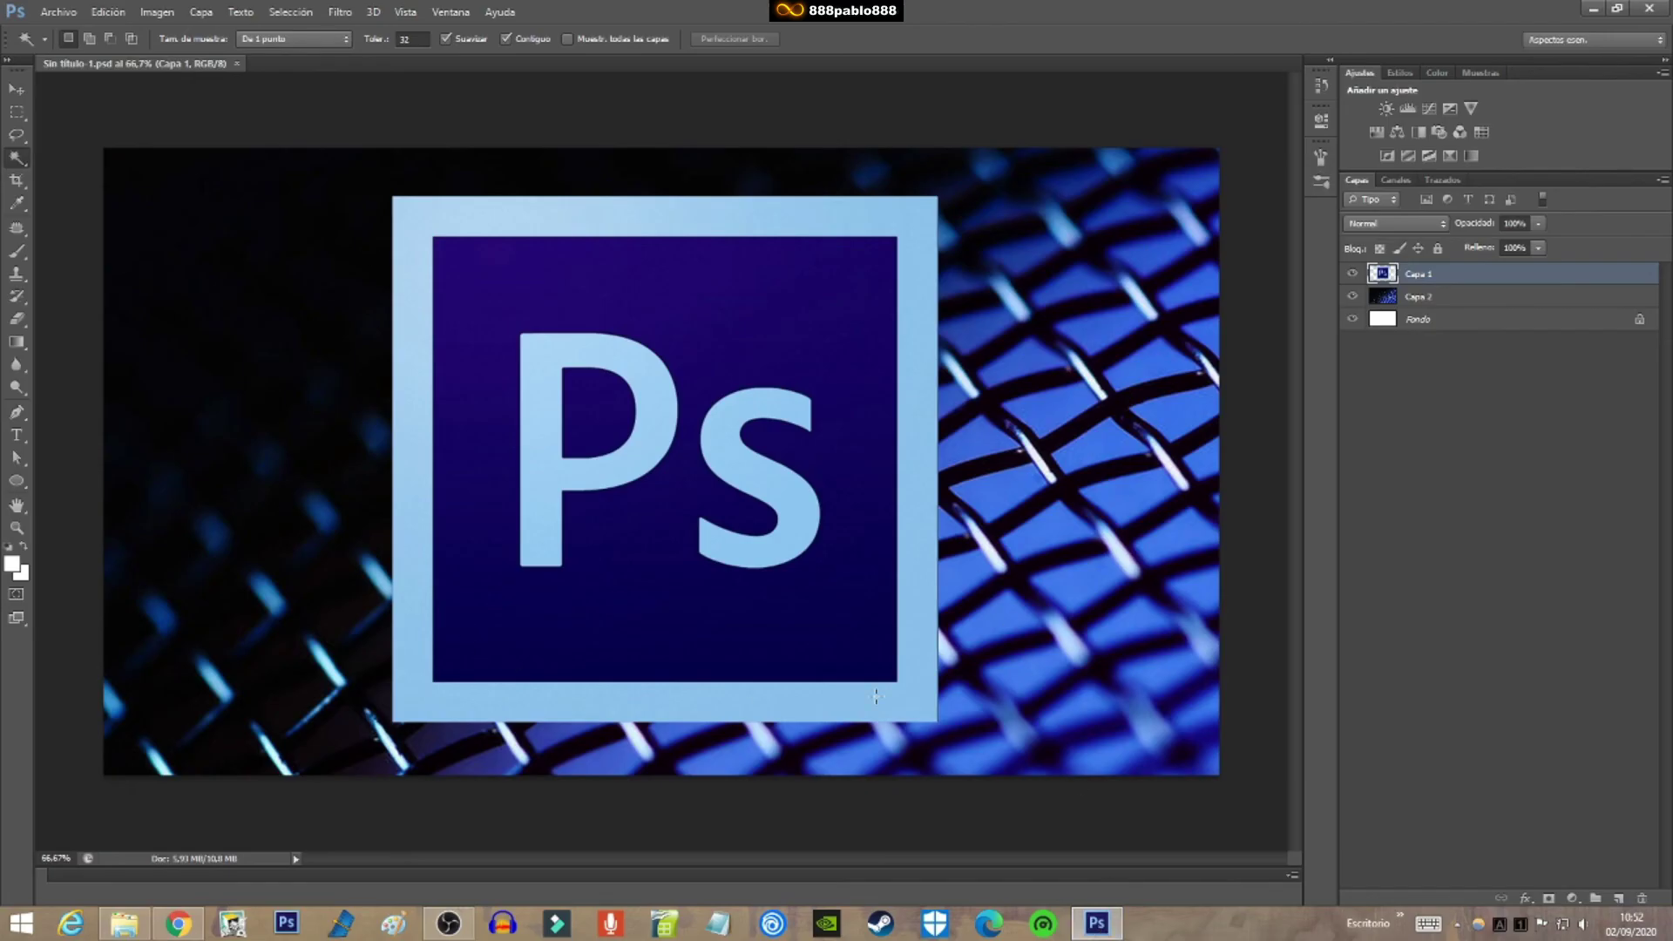